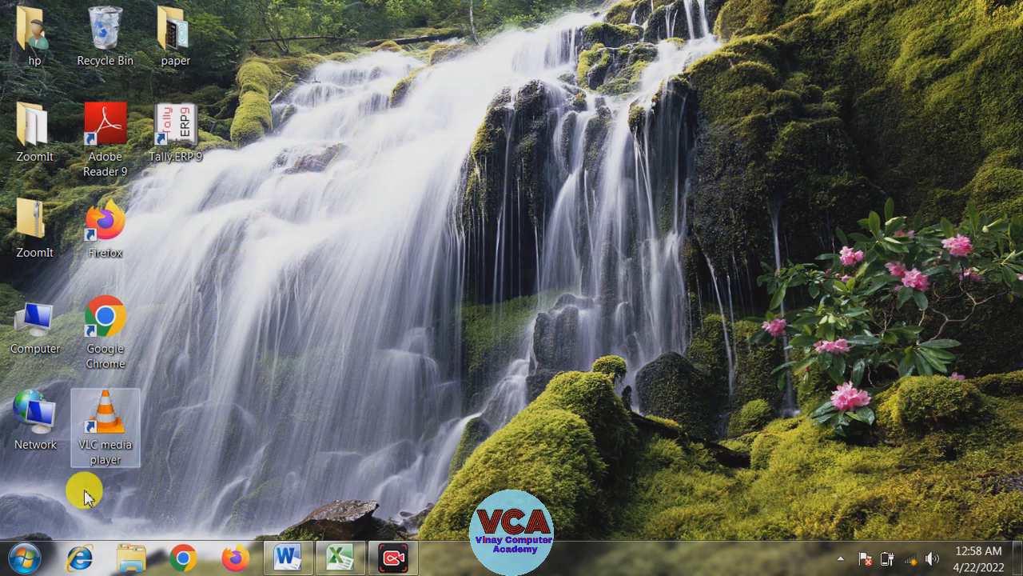
# Look up Microsoft Excel 2010 in the Microsoft Office folder of the installed programs, without launching it
pyautogui.click(21, 560)
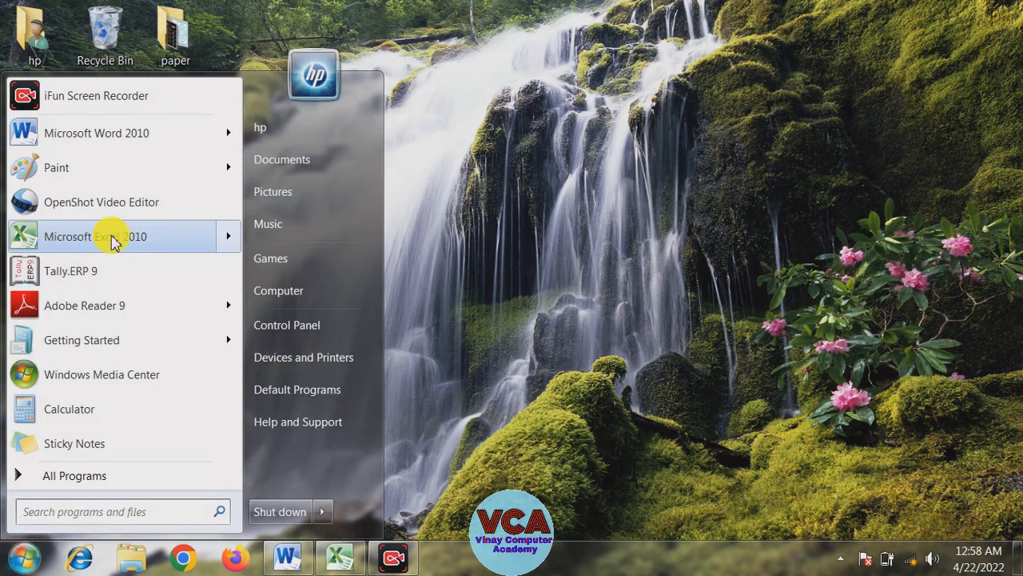
pyautogui.moveTo(94, 244)
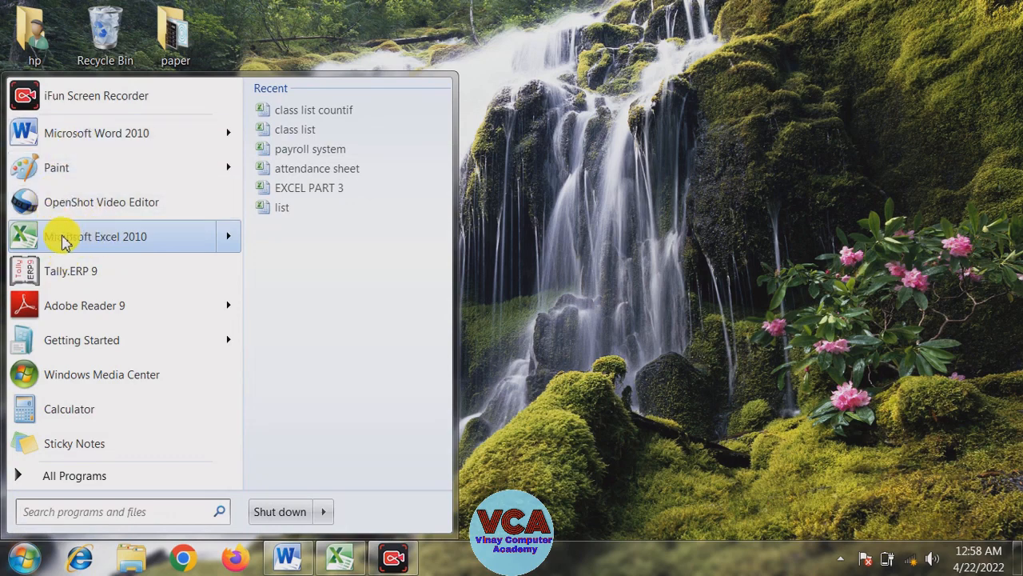
pyautogui.click(62, 478)
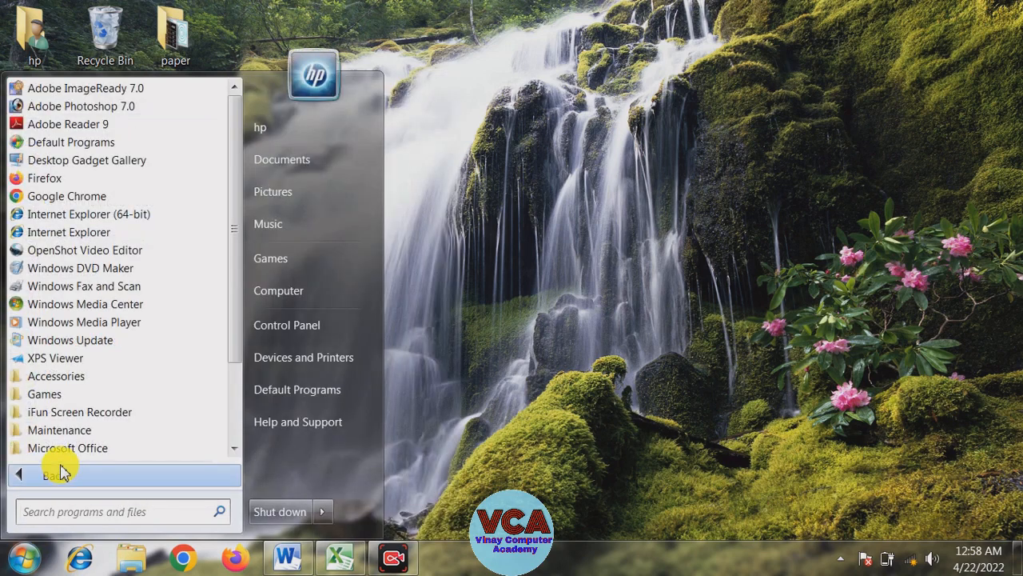
pyautogui.scroll(-1, 232, 276)
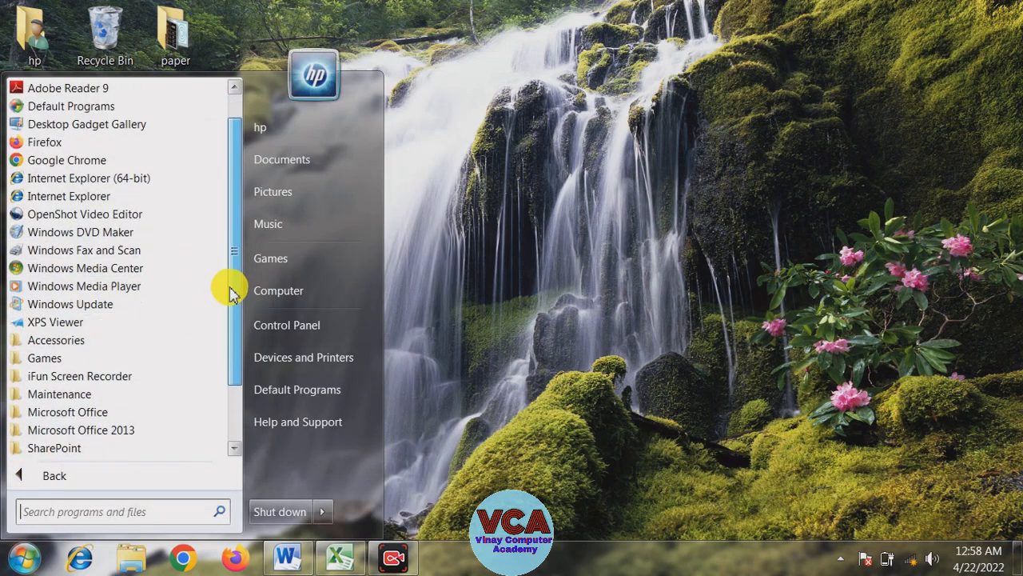
pyautogui.click(72, 412)
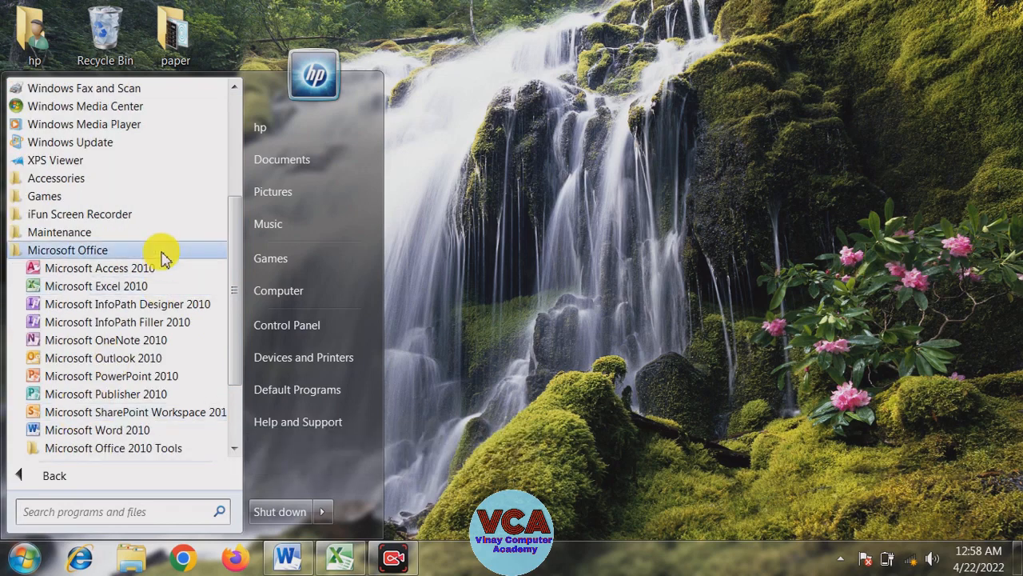
pyautogui.scroll(-1, 234, 259)
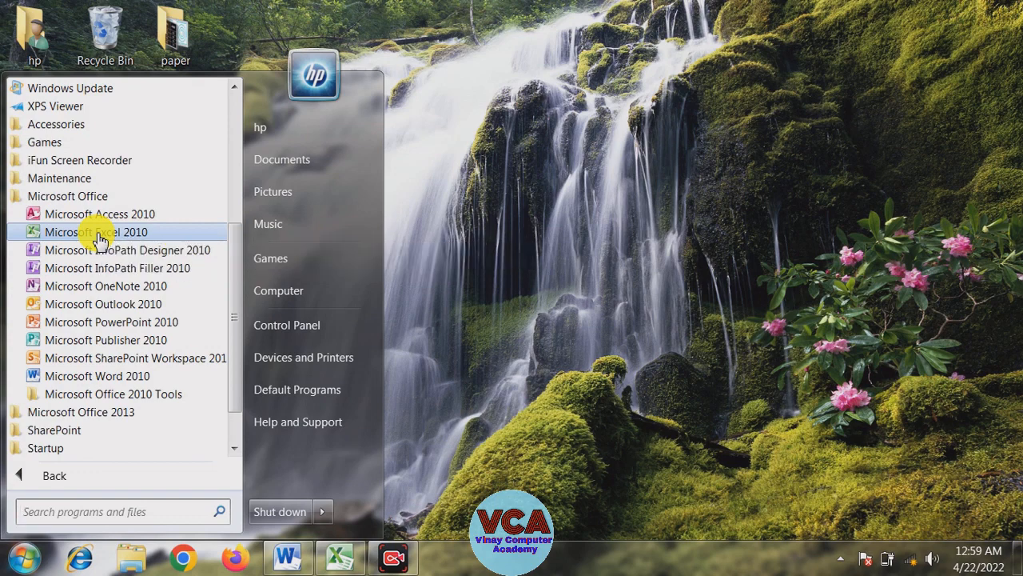
pyautogui.click(506, 206)
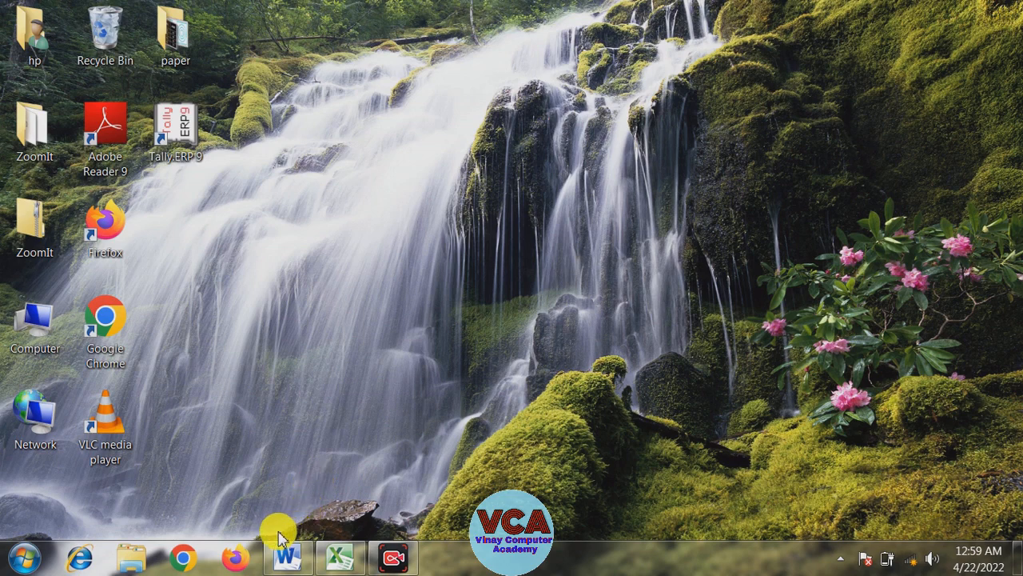
# Review the Total and Percentage formulas in the open Word document "formula", and minimize the document
pyautogui.click(286, 560)
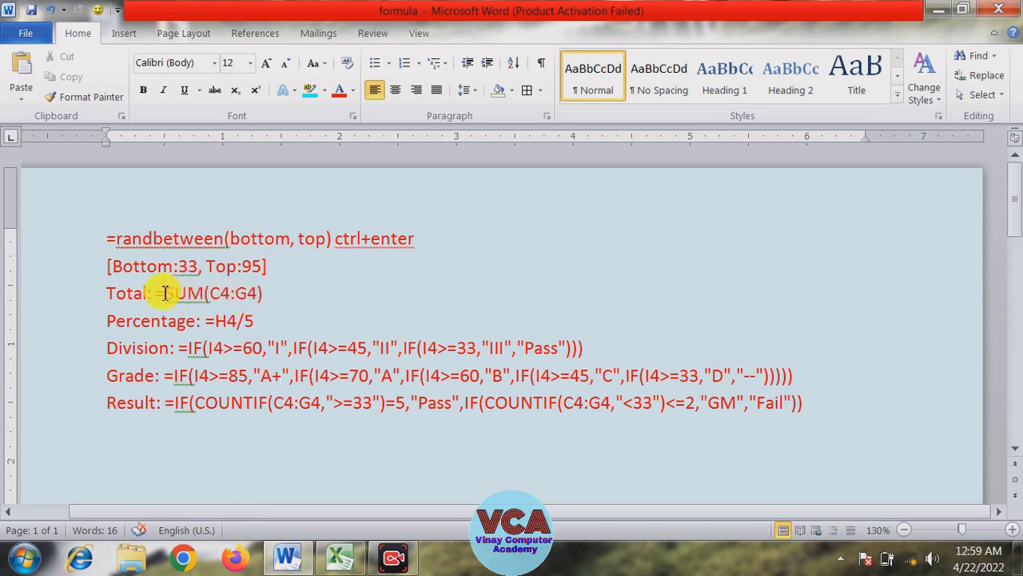
pyautogui.moveTo(158, 294); pyautogui.dragTo(107, 294)
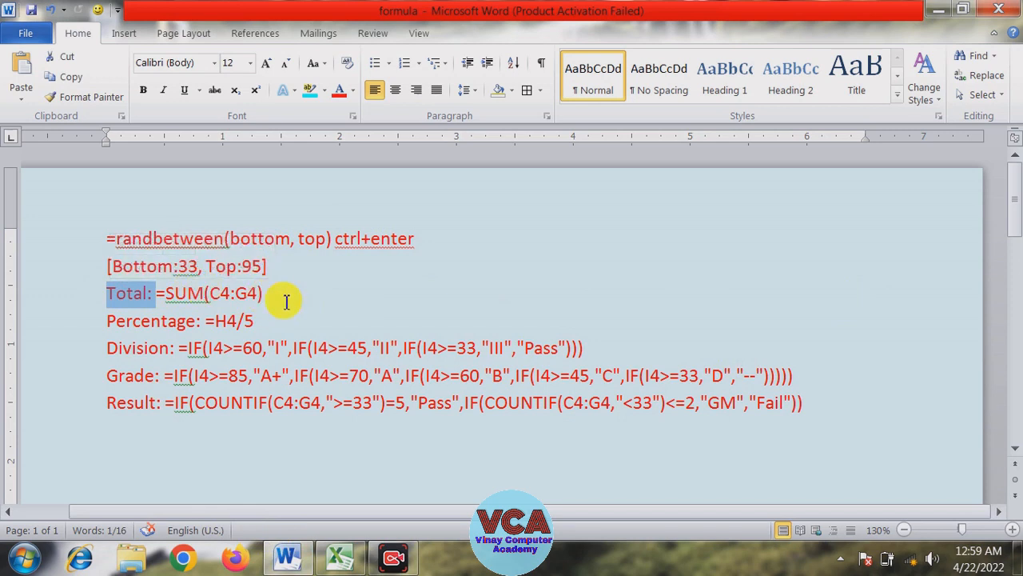
pyautogui.moveTo(264, 293); pyautogui.dragTo(151, 292)
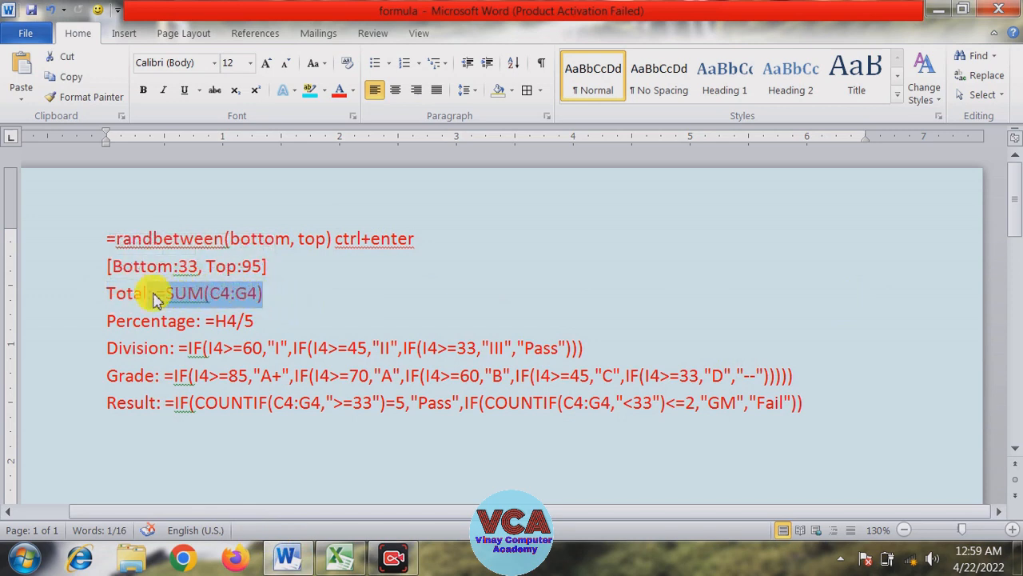
pyautogui.moveTo(201, 322); pyautogui.dragTo(147, 326)
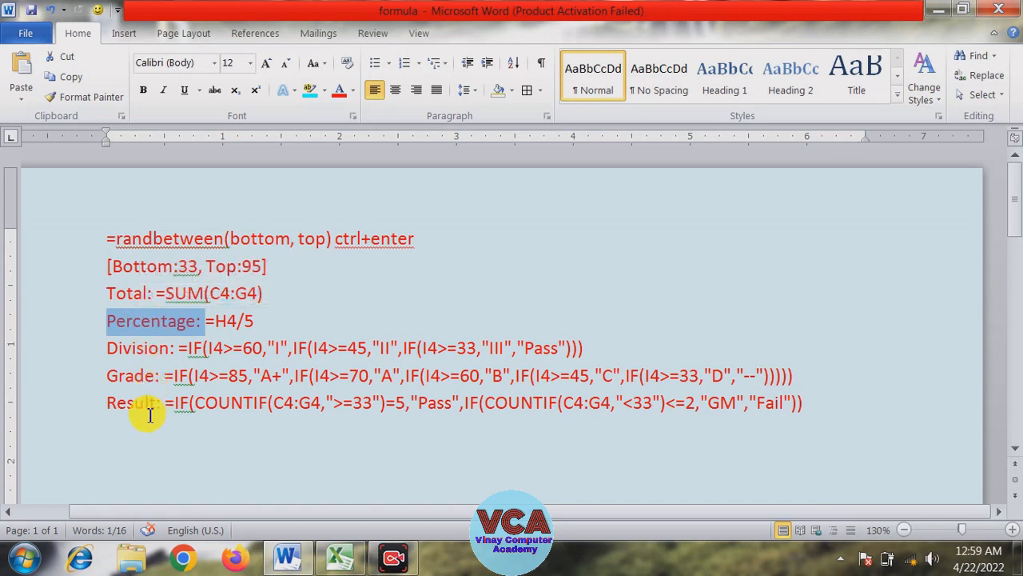
pyautogui.click(623, 297)
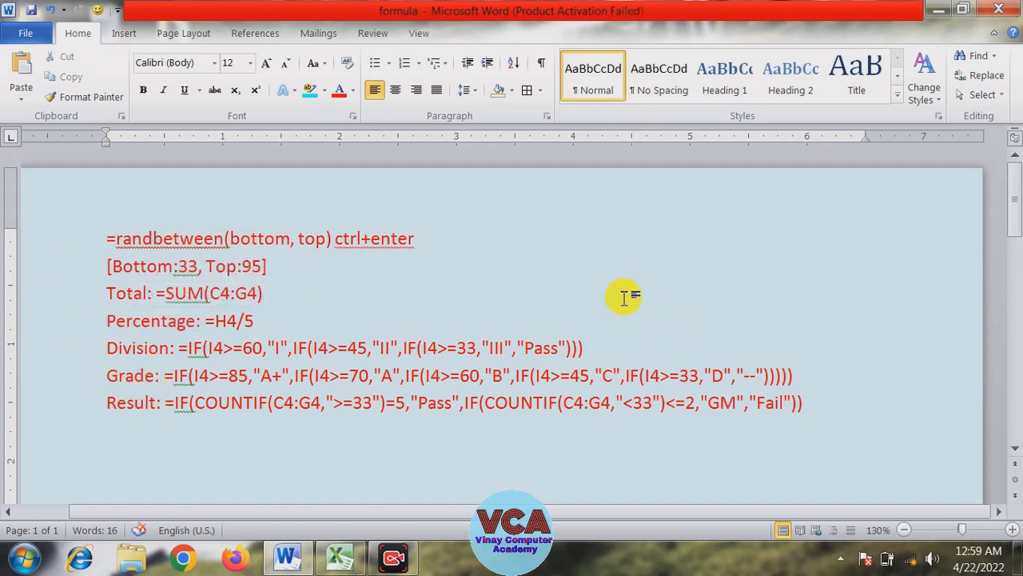
pyautogui.click(932, 10)
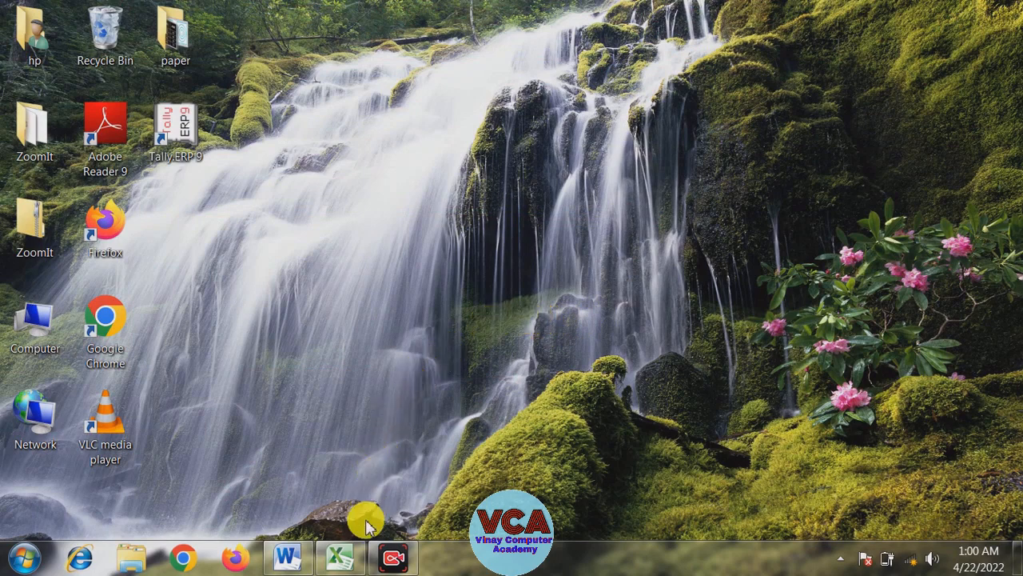
# Switch to the Excel workbook "class list countif" and look over the empty marks cells from Hindi to Chemistry
pyautogui.click(339, 557)
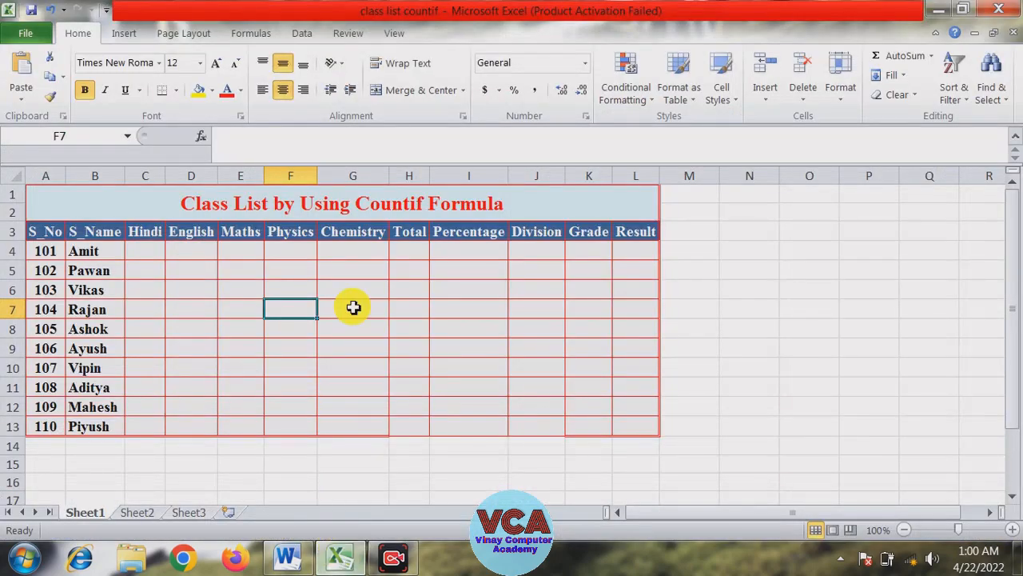
pyautogui.click(254, 252)
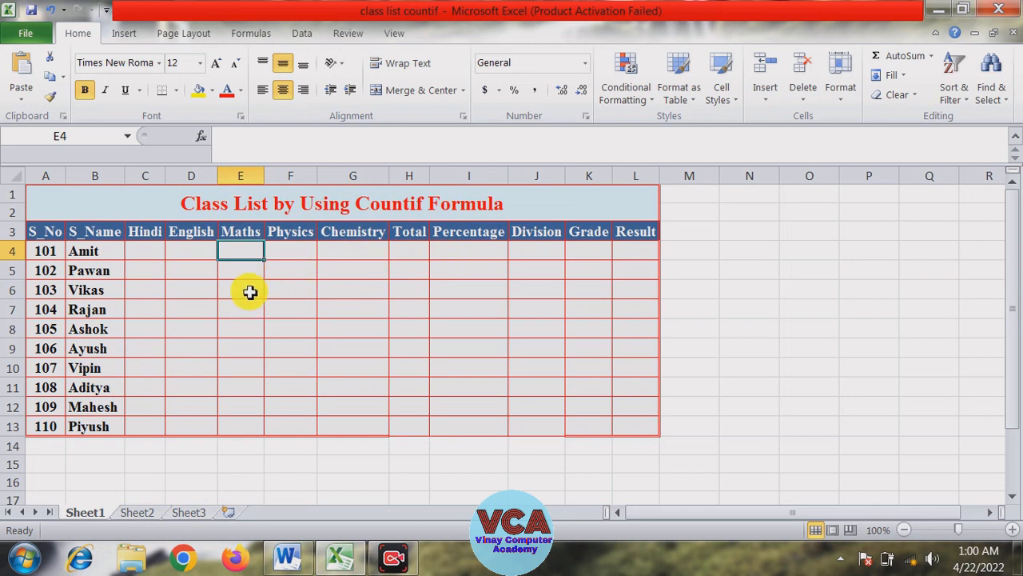
pyautogui.click(155, 251)
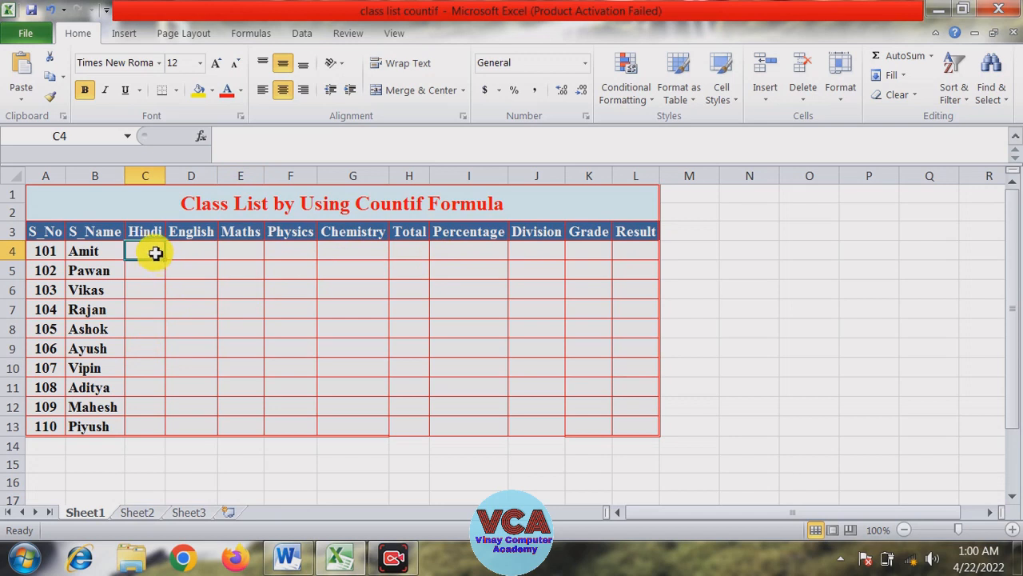
pyautogui.moveTo(157, 253); pyautogui.dragTo(325, 296)
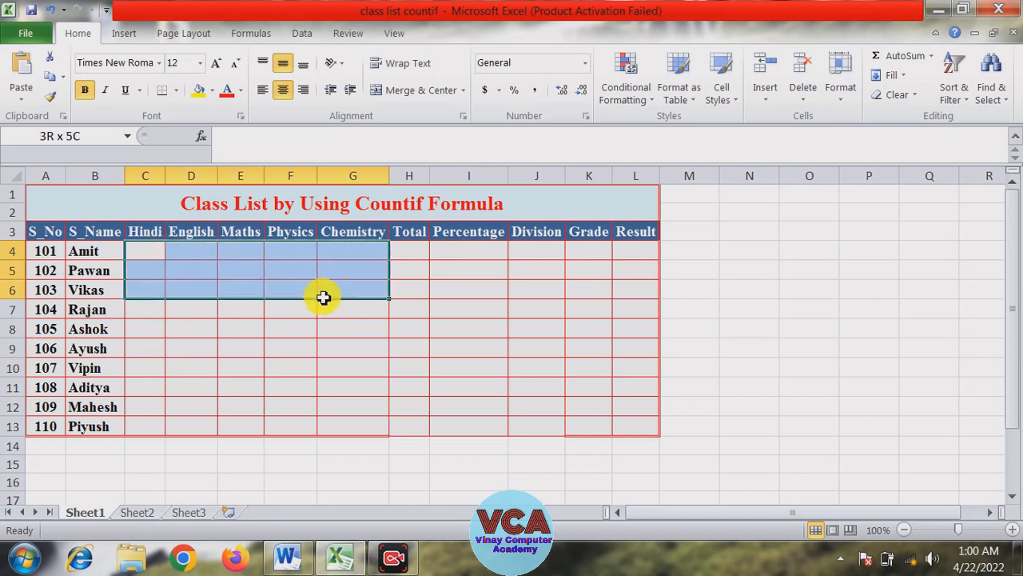
pyautogui.click(243, 357)
pyautogui.click(160, 252)
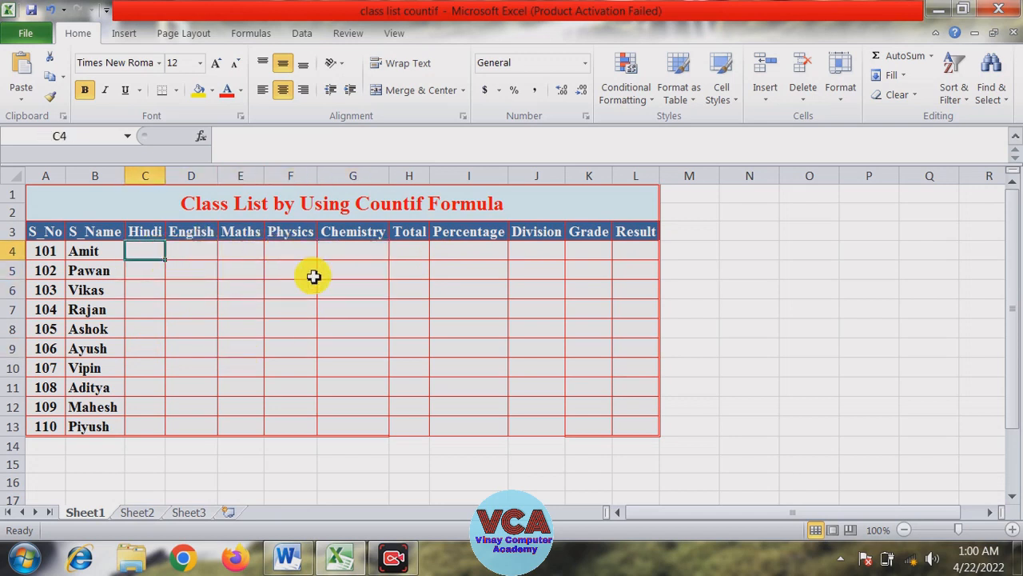
pyautogui.click(152, 275)
# Fill all marks cells C4:G13 at once with the formula =RANDBETWEEN(33,95)
pyautogui.moveTo(153, 254); pyautogui.dragTo(356, 424)
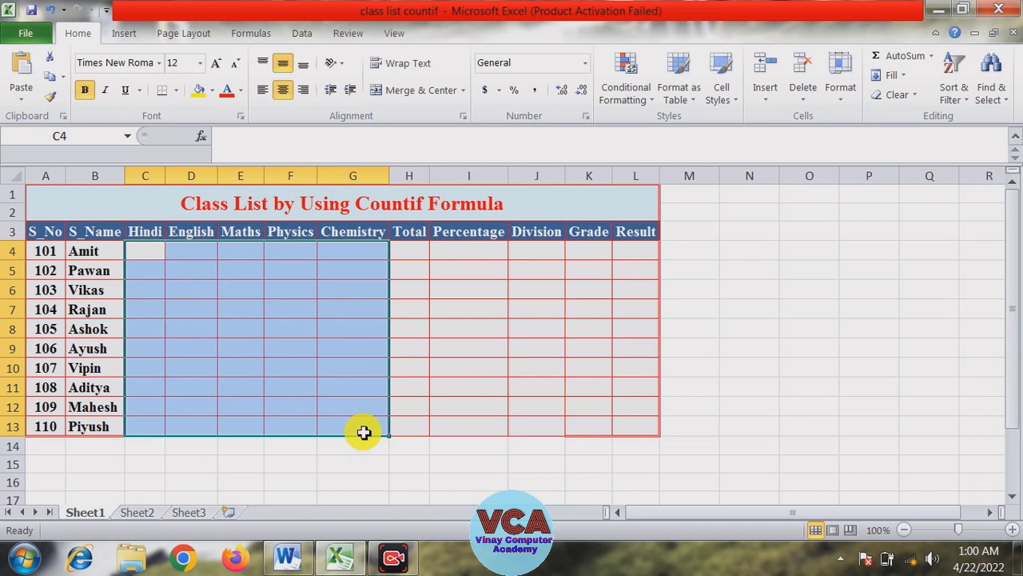
pyautogui.write('=ra')
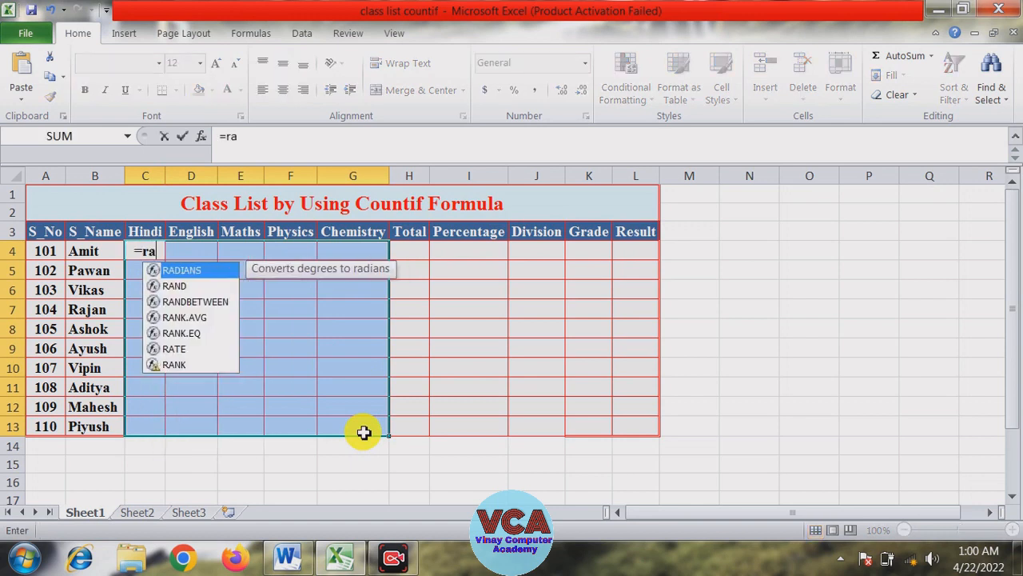
pyautogui.write('nd')
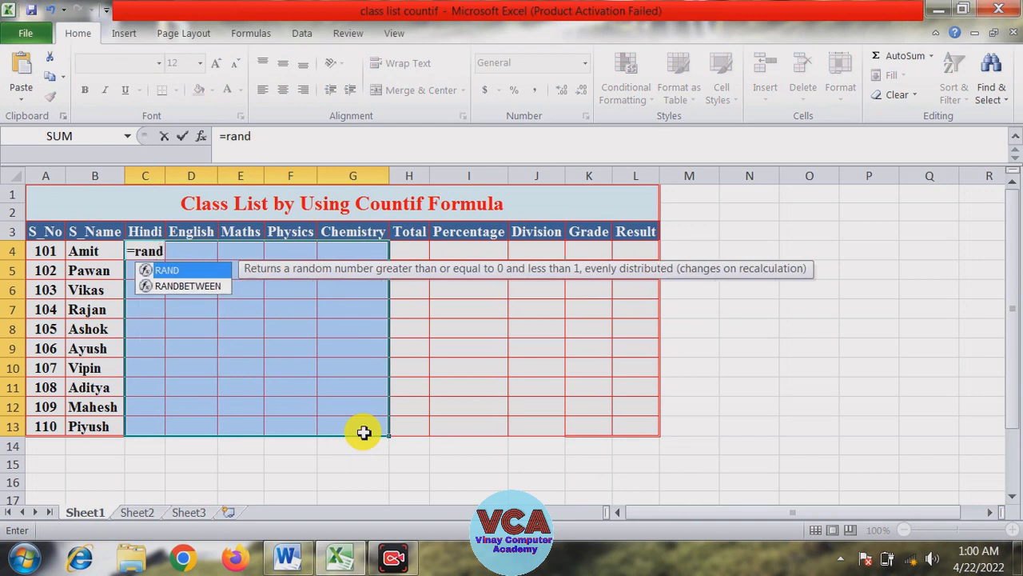
pyautogui.write('b')
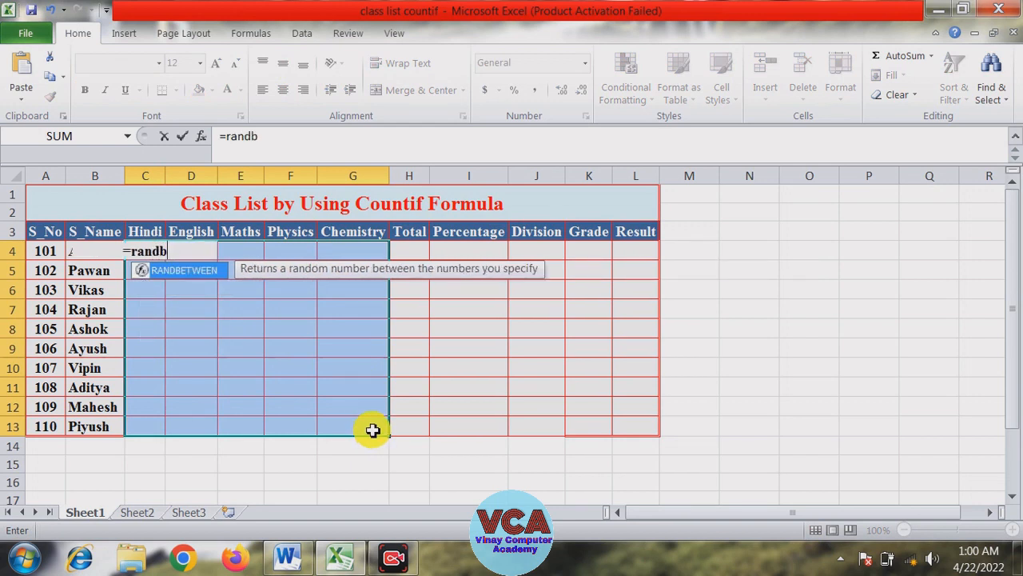
pyautogui.doubleClick(182, 270)
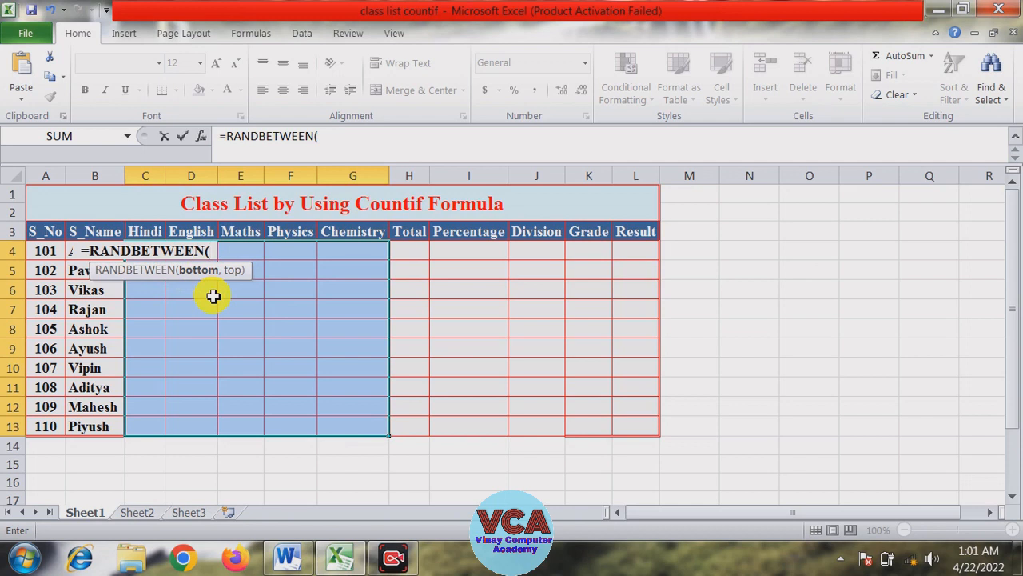
pyautogui.write('33')
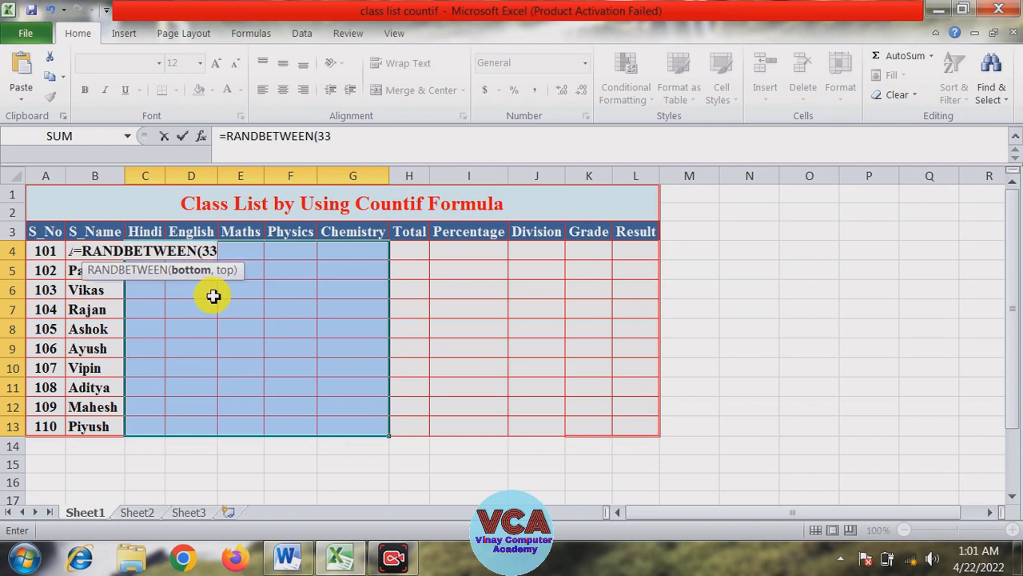
pyautogui.write(',')
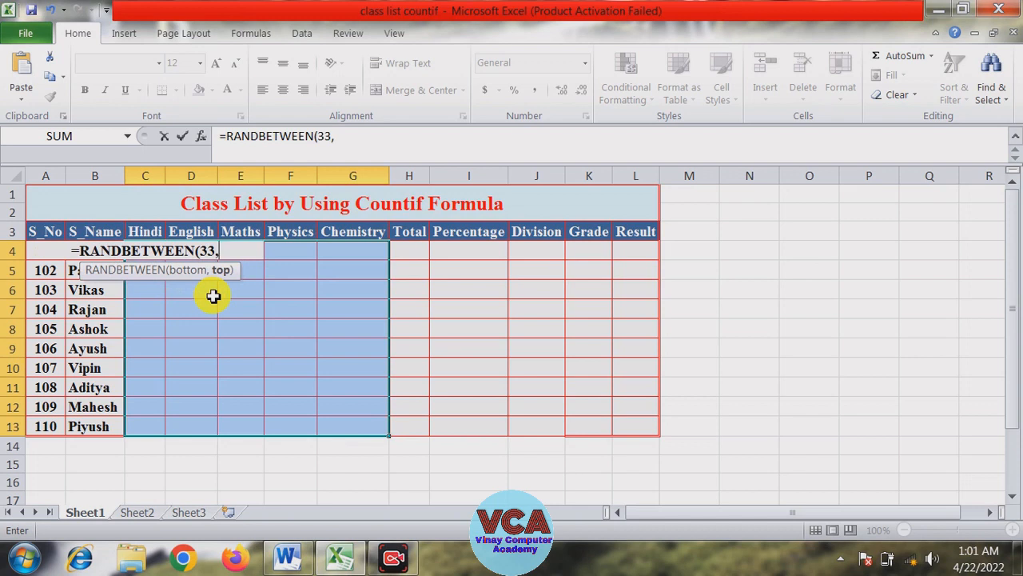
pyautogui.write('95')
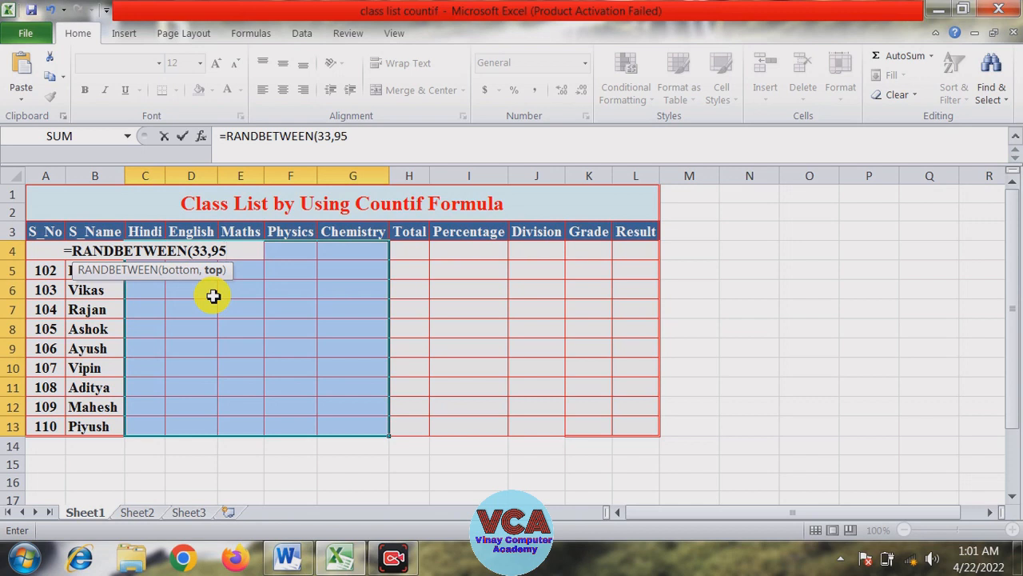
pyautogui.write(')')
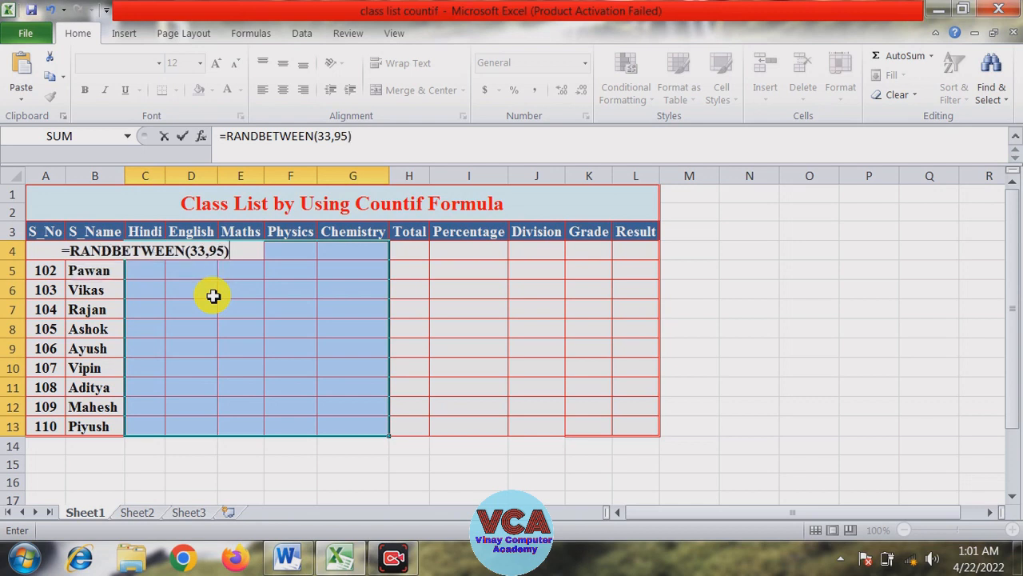
pyautogui.hotkey('ctrl', 'Return')
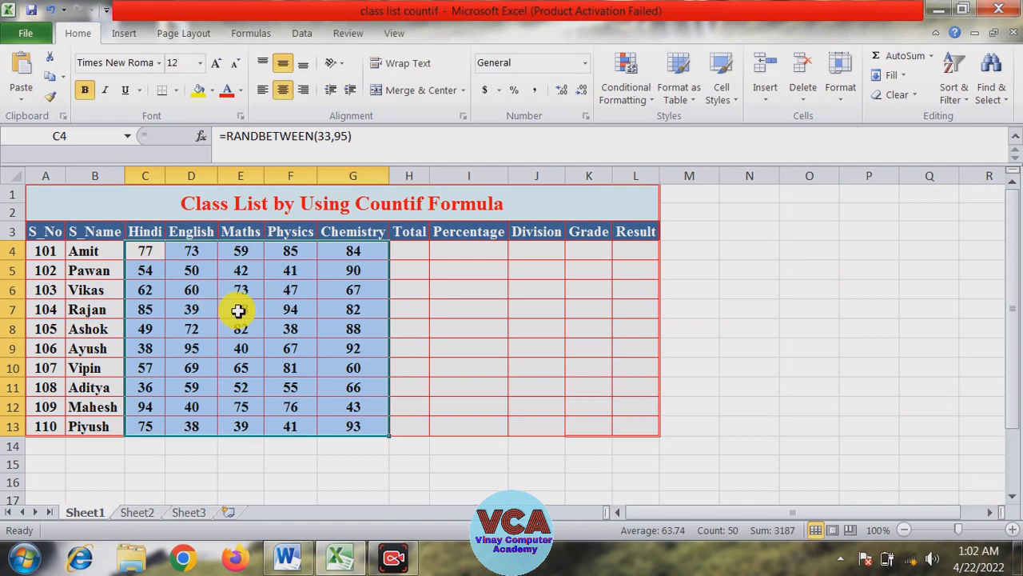
# Replace the random formula in the first student's Hindi cell, C4, with the mark 50
pyautogui.click(238, 311)
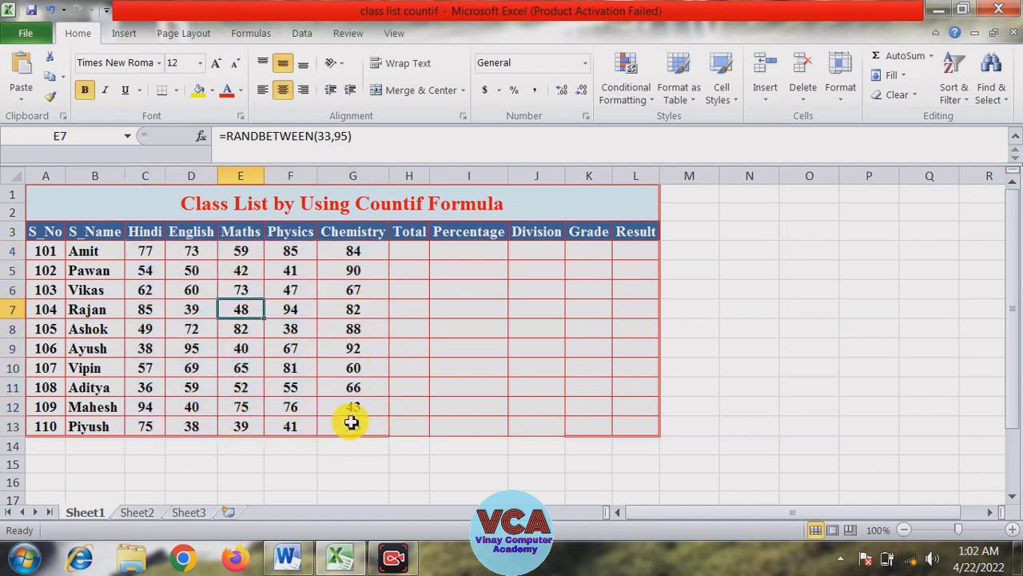
pyautogui.click(155, 250)
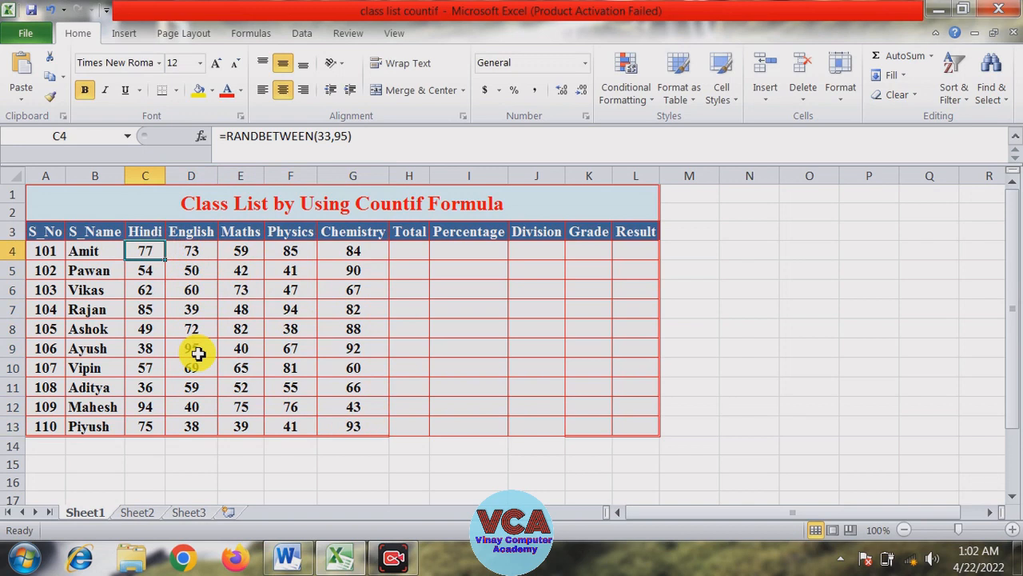
pyautogui.write('50')
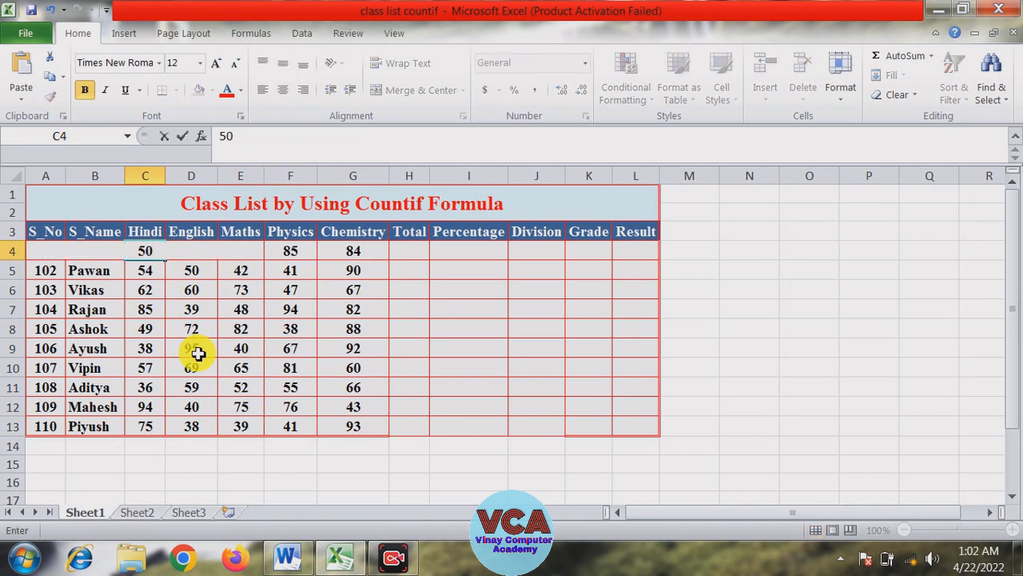
pyautogui.press('Return')
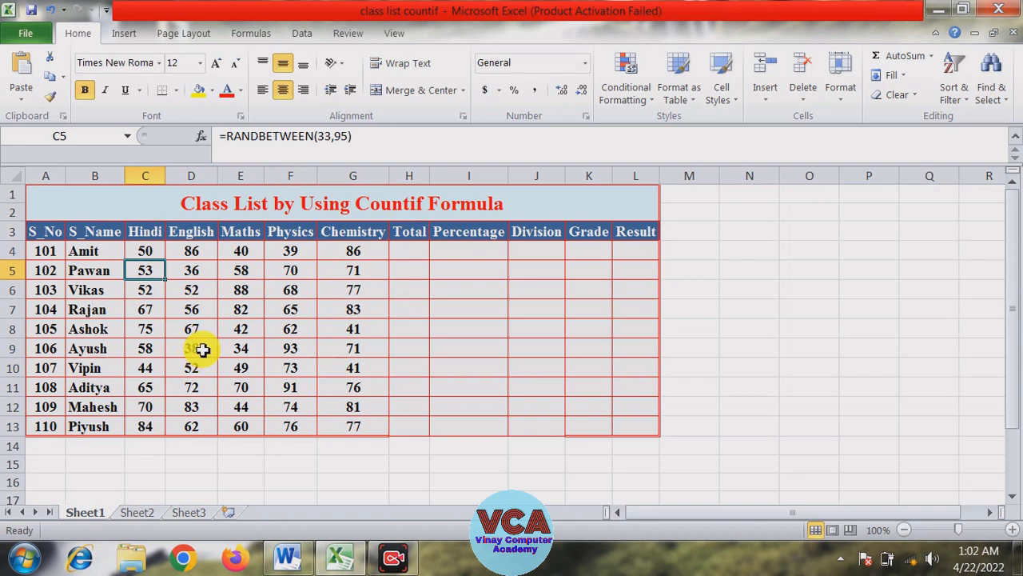
# Convert the random marks in C4:G13 to fixed numbers by pasting the copied range over itself as Values
pyautogui.click(154, 250)
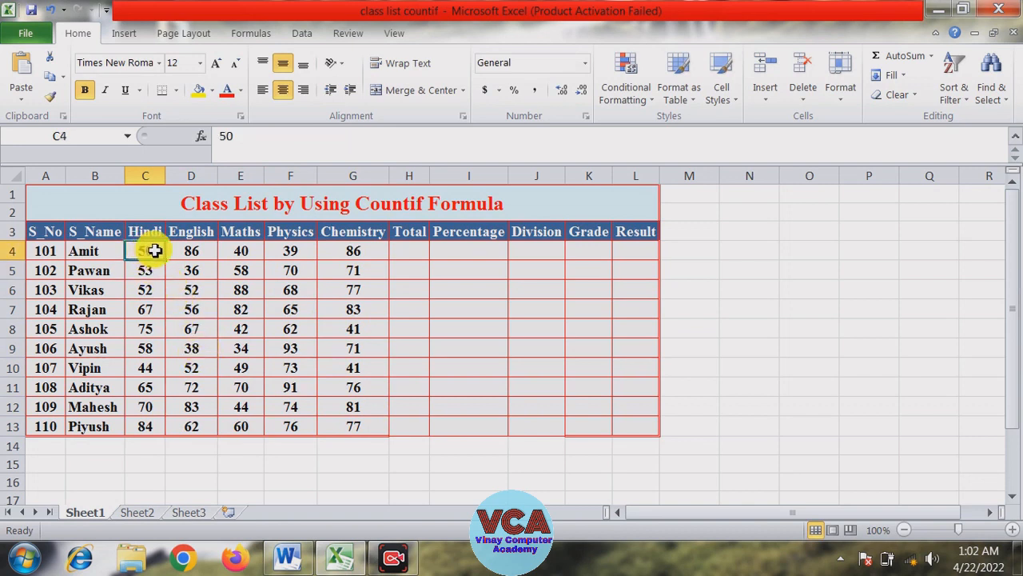
pyautogui.moveTo(155, 250); pyautogui.dragTo(363, 425)
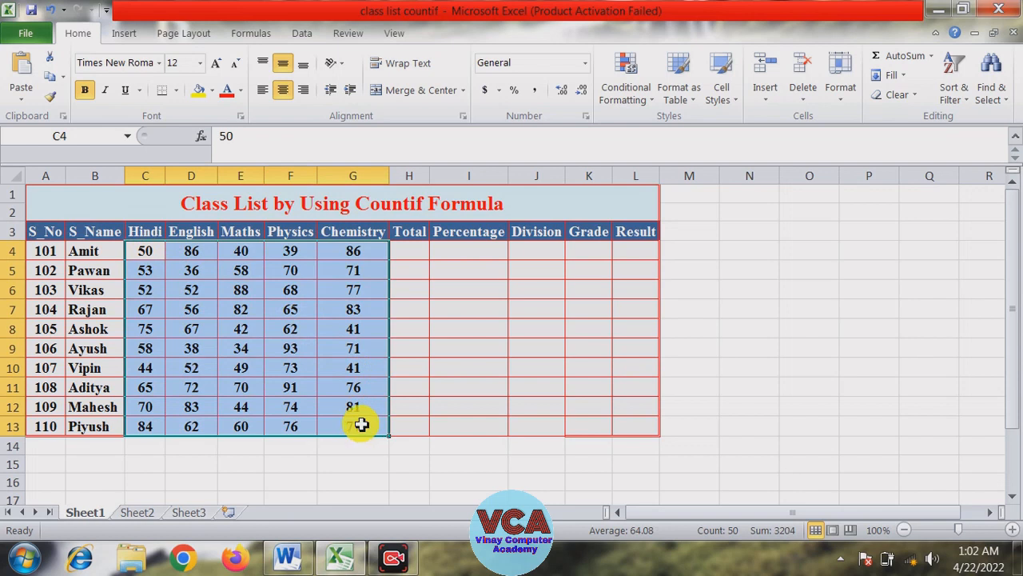
pyautogui.hotkey('ctrl', 'c')
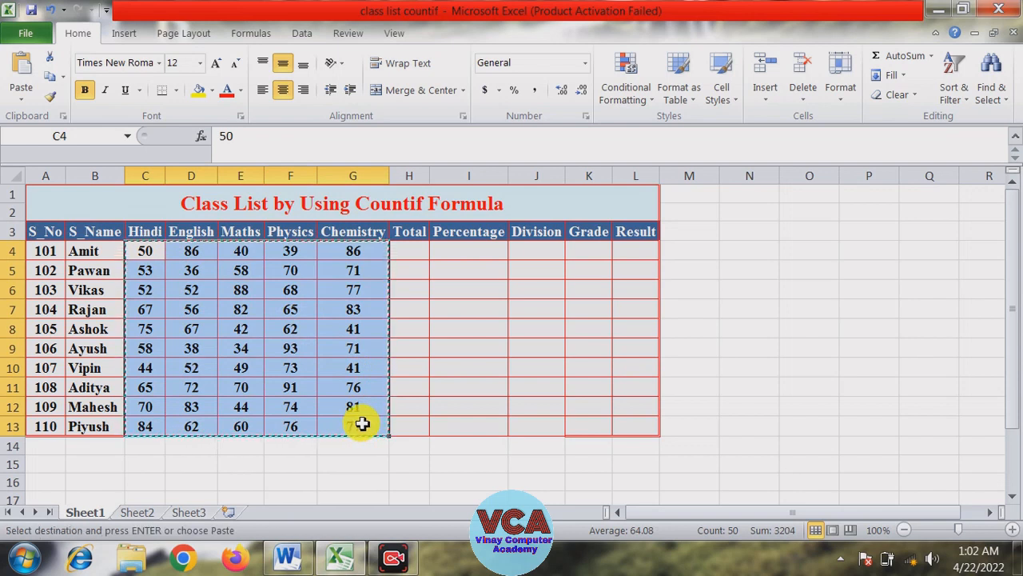
pyautogui.click(24, 108)
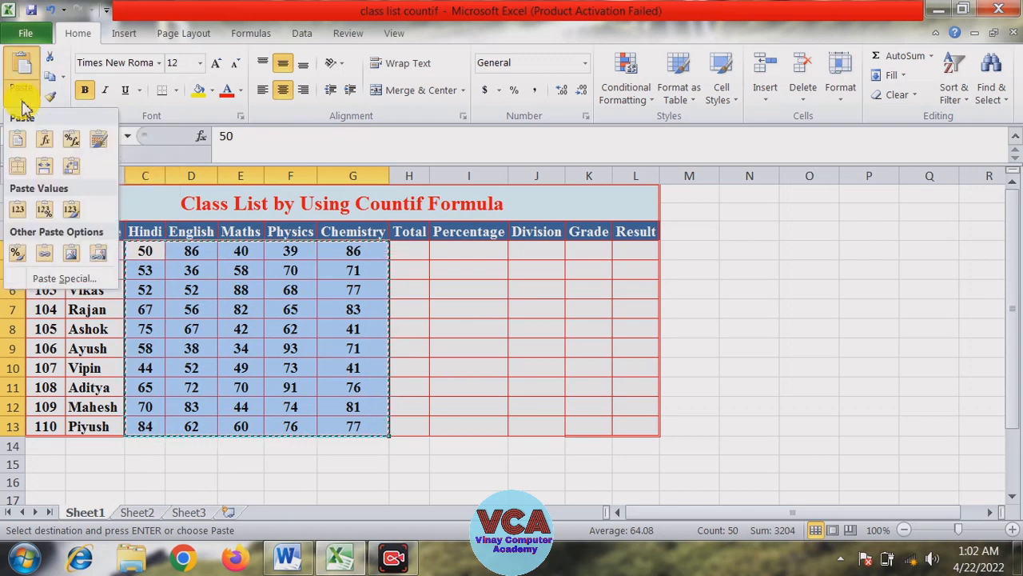
pyautogui.click(64, 280)
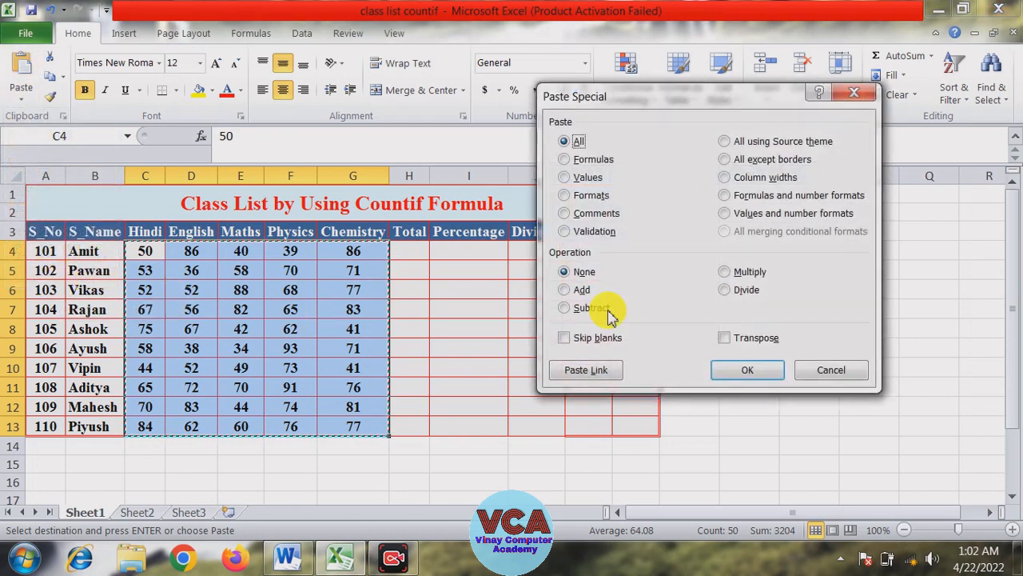
pyautogui.click(569, 177)
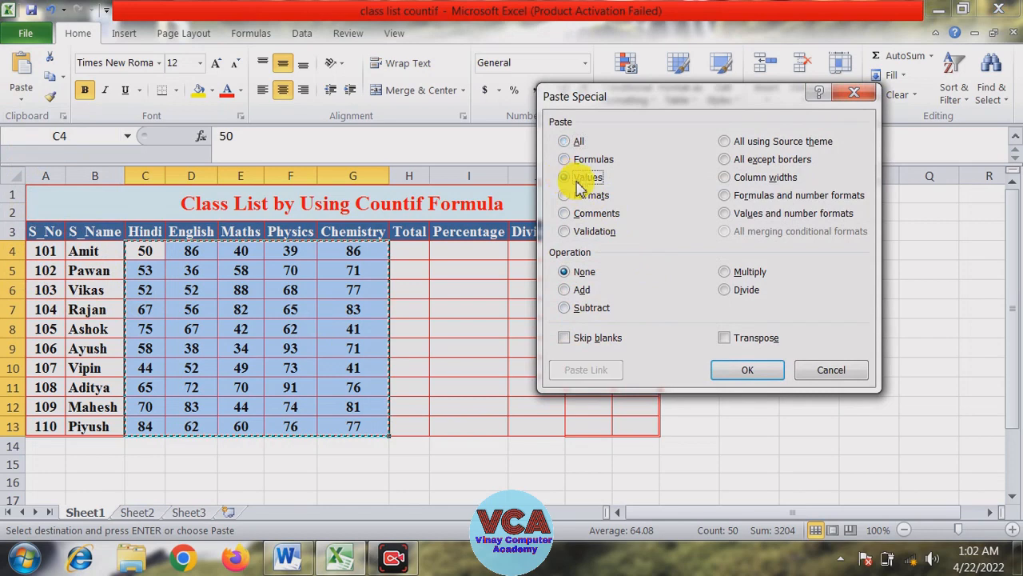
pyautogui.click(730, 370)
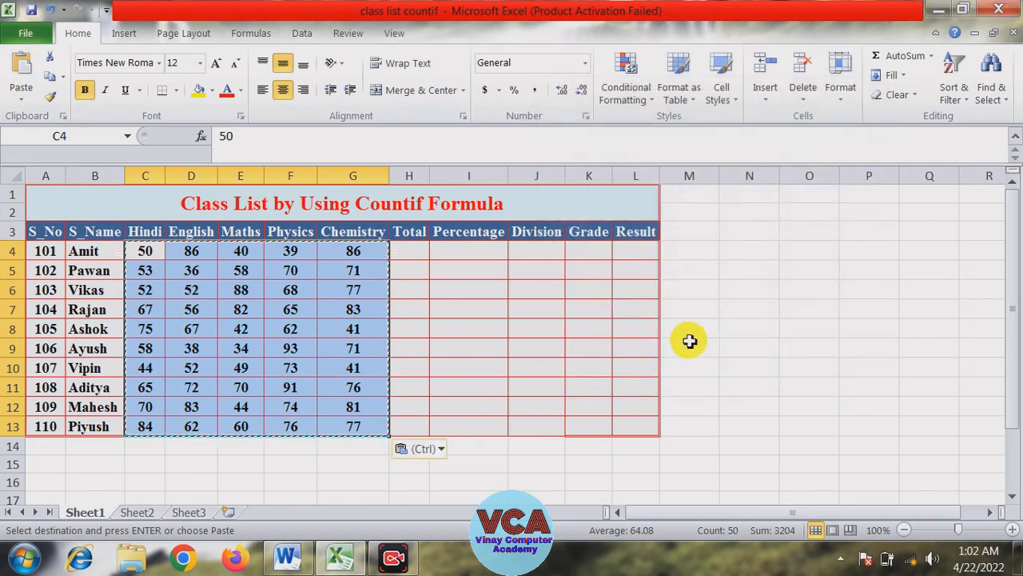
# Set the first student's Hindi mark in C4 to 65 and check that the other marks stay fixed
pyautogui.click(287, 316)
pyautogui.click(187, 250)
pyautogui.click(147, 250)
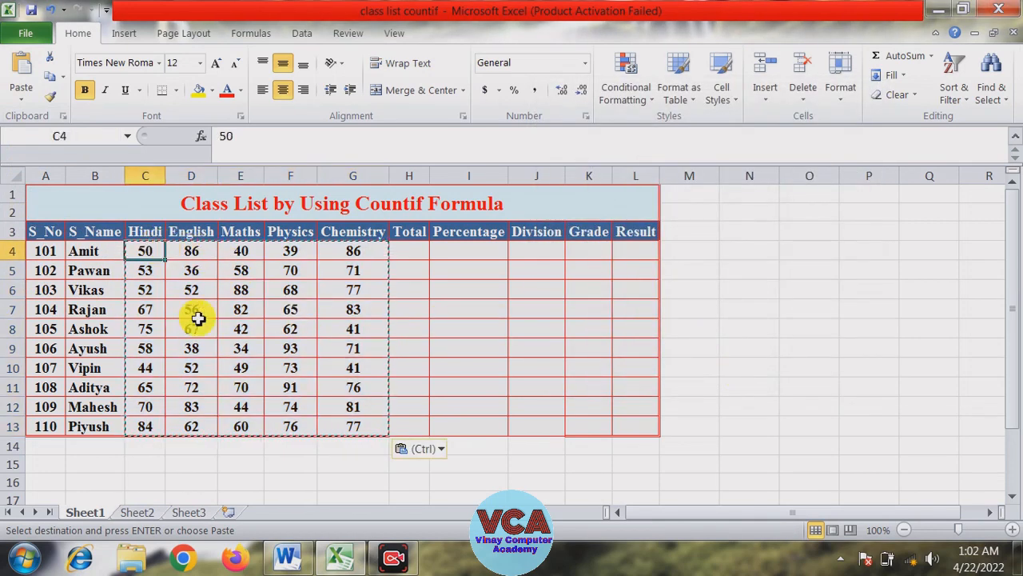
pyautogui.write('65')
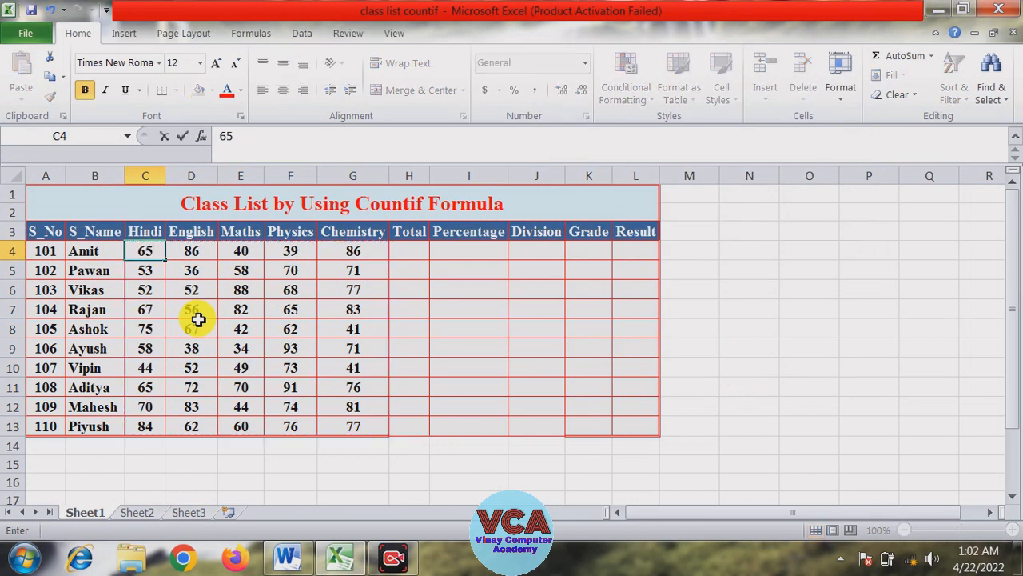
pyautogui.press('Return')
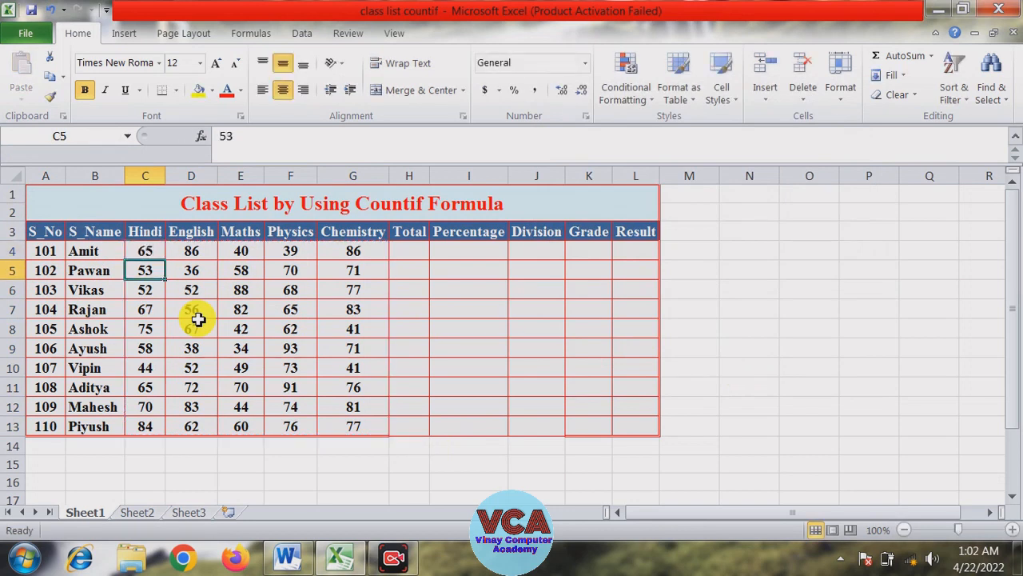
pyautogui.click(276, 327)
pyautogui.click(160, 253)
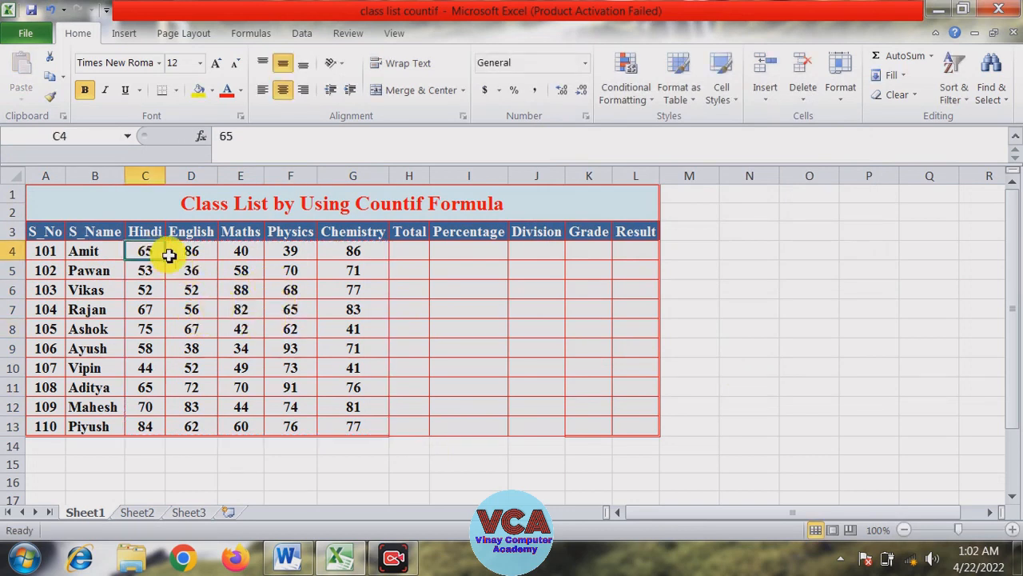
pyautogui.moveTo(169, 255); pyautogui.dragTo(327, 408)
pyautogui.click(255, 352)
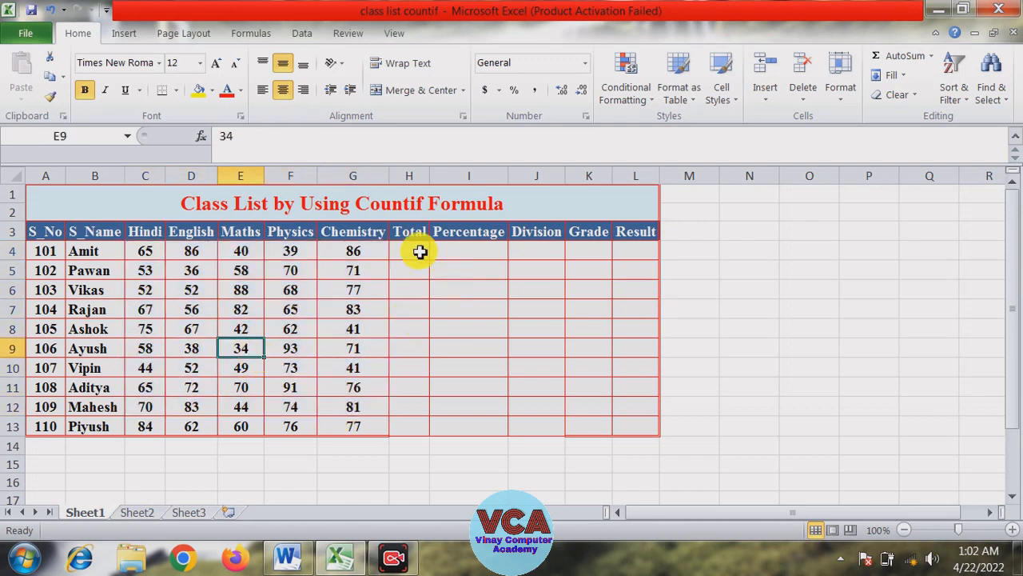
# Enter the formula =SUM(C4:G4) in the first student's Total cell, H4
pyautogui.click(420, 252)
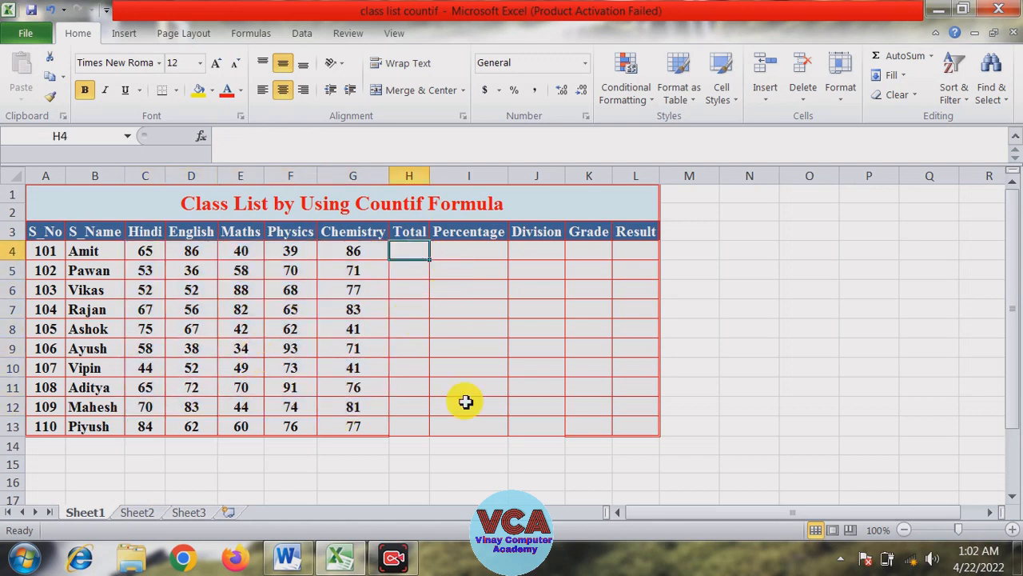
pyautogui.write('=su')
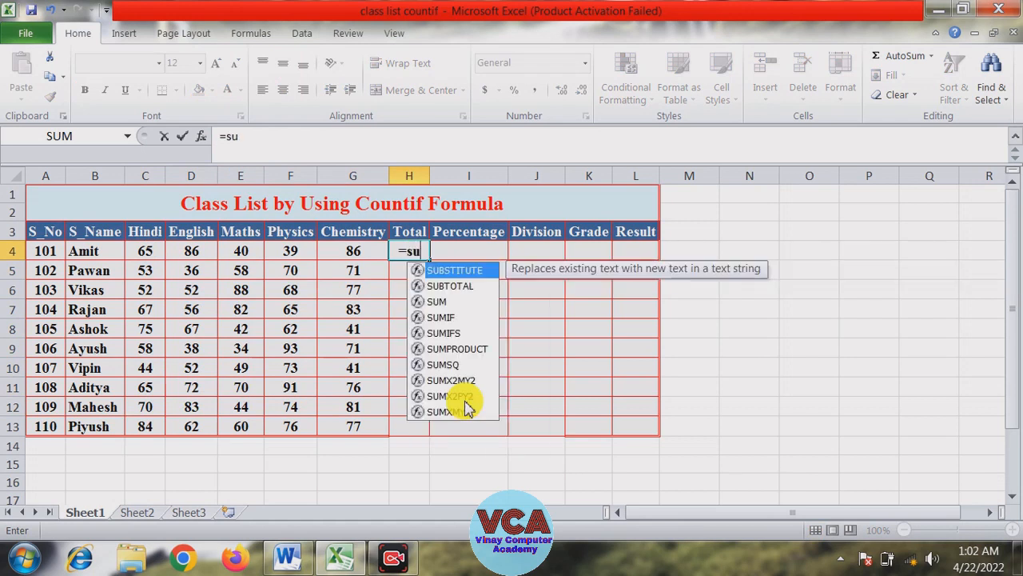
pyautogui.write('m(')
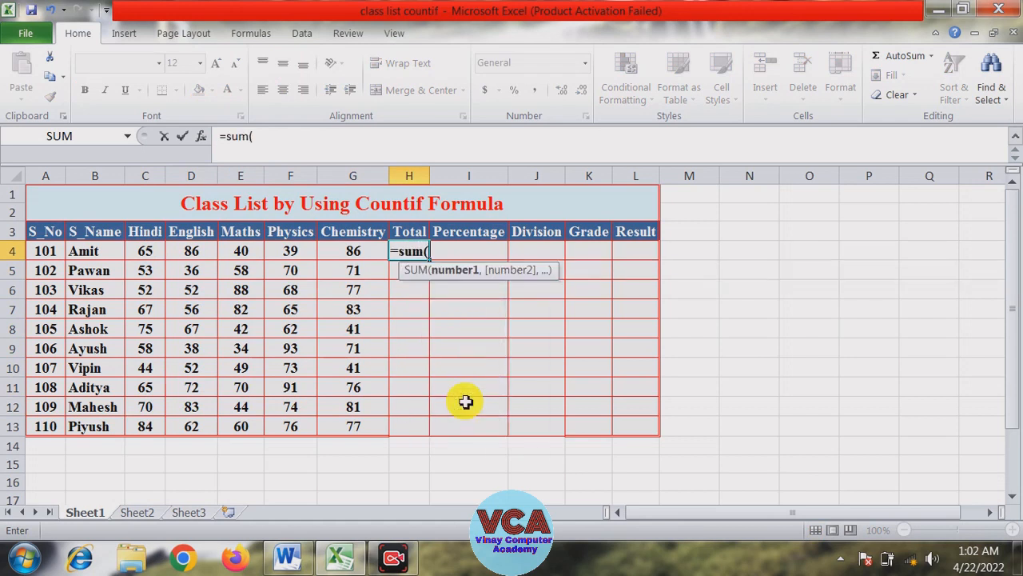
pyautogui.moveTo(163, 260); pyautogui.dragTo(360, 254)
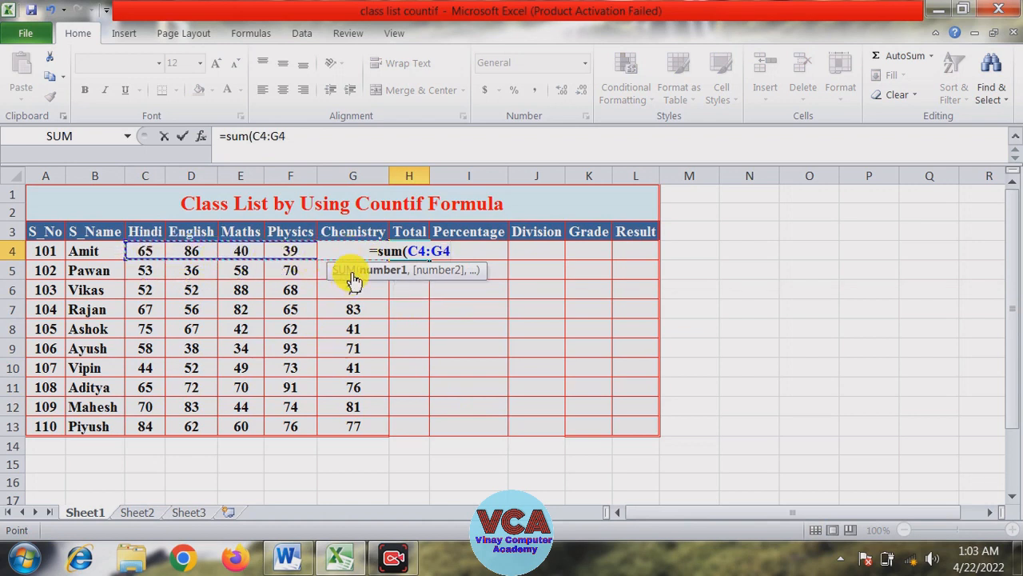
pyautogui.write(')')
pyautogui.press('Return')
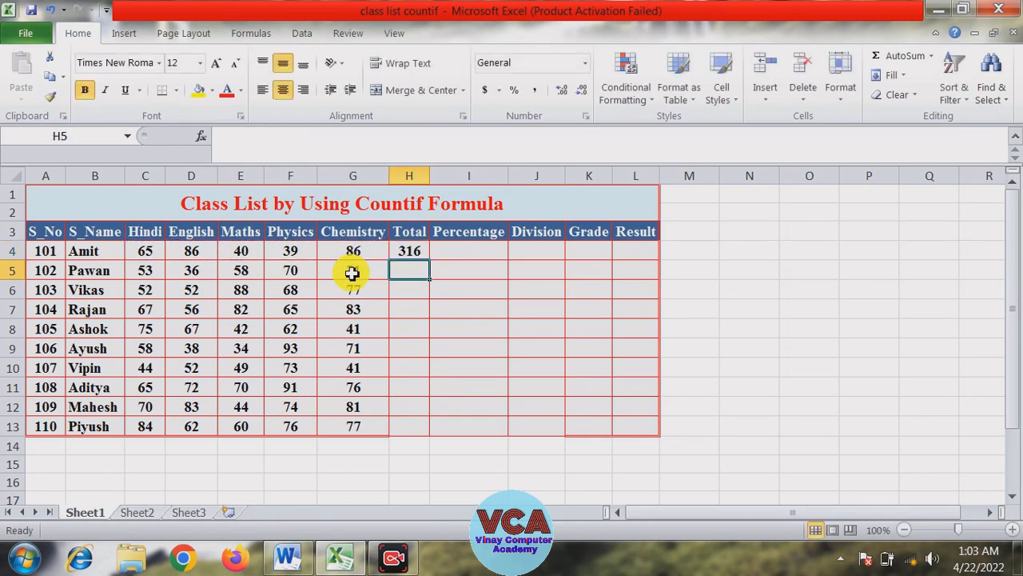
# Fill the Total formula from H4 down to H13 for all students
pyautogui.click(414, 251)
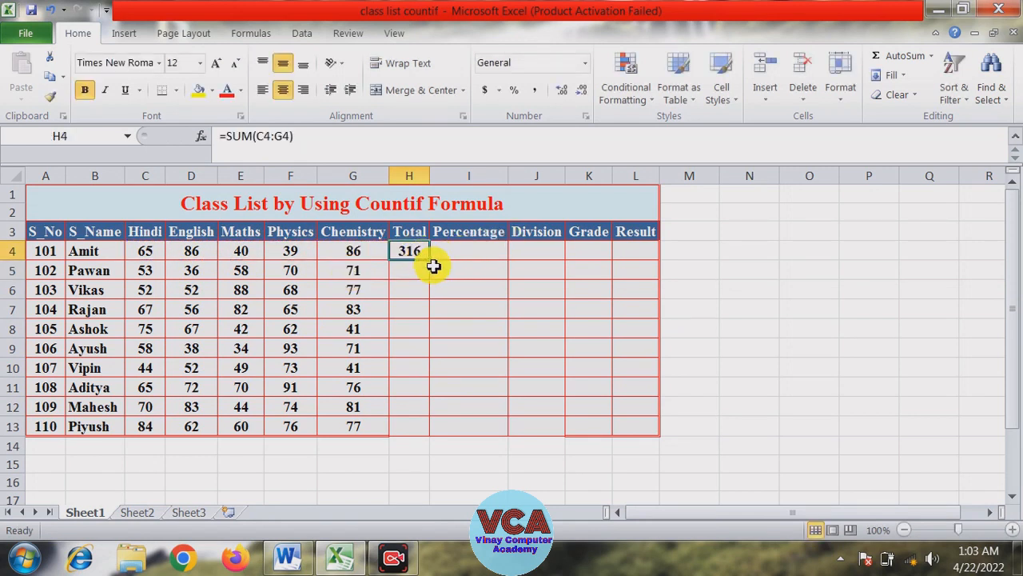
pyautogui.moveTo(432, 264); pyautogui.dragTo(424, 429)
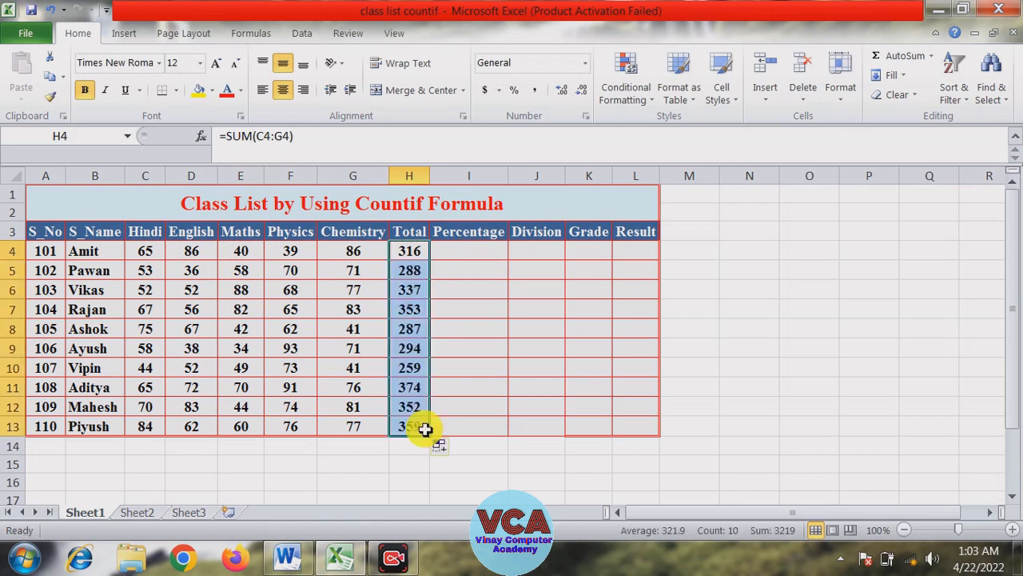
pyautogui.click(454, 341)
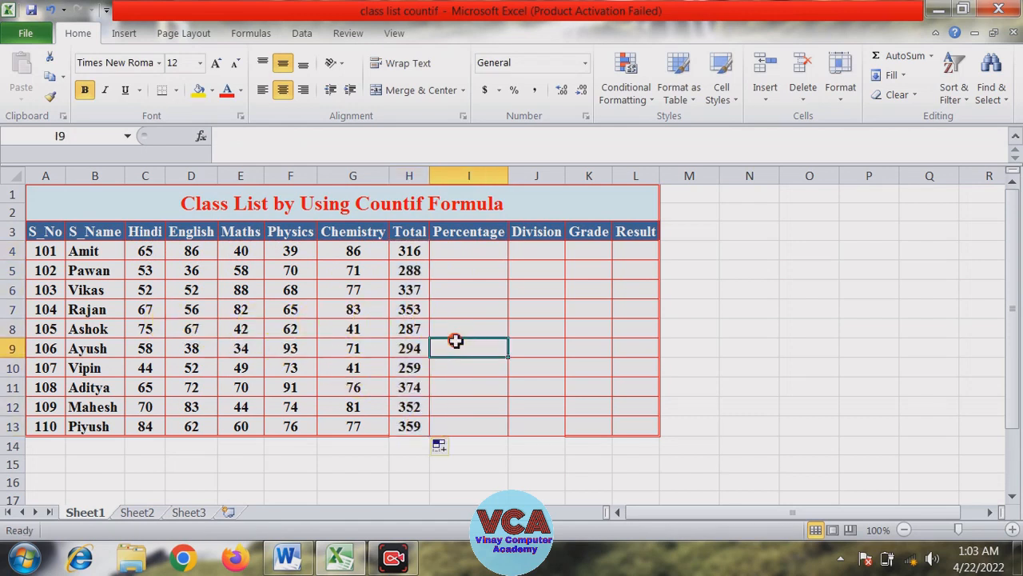
# Enter the formula =H4/5 in the first student's Percentage cell, I4
pyautogui.click(484, 253)
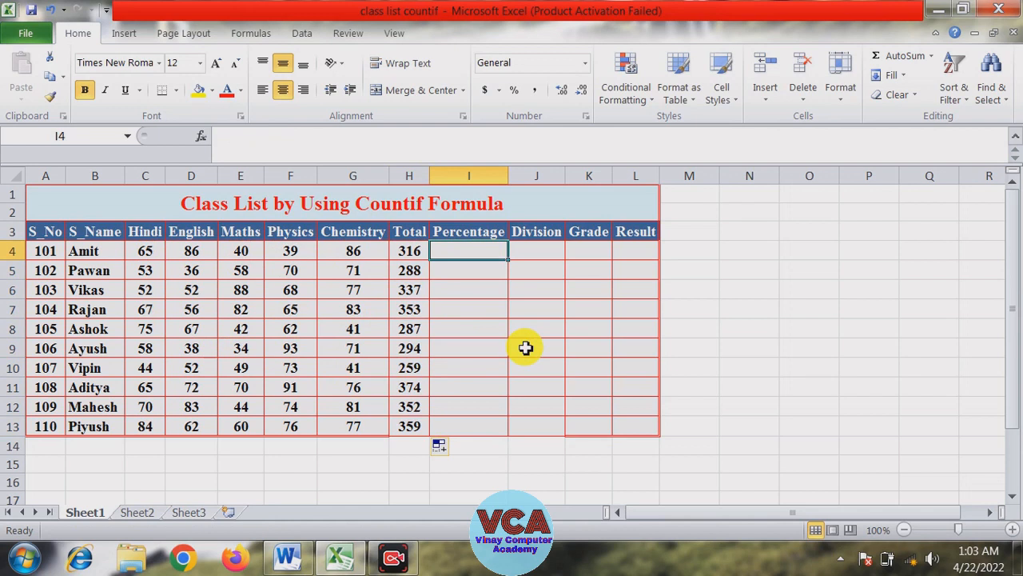
pyautogui.write('=')
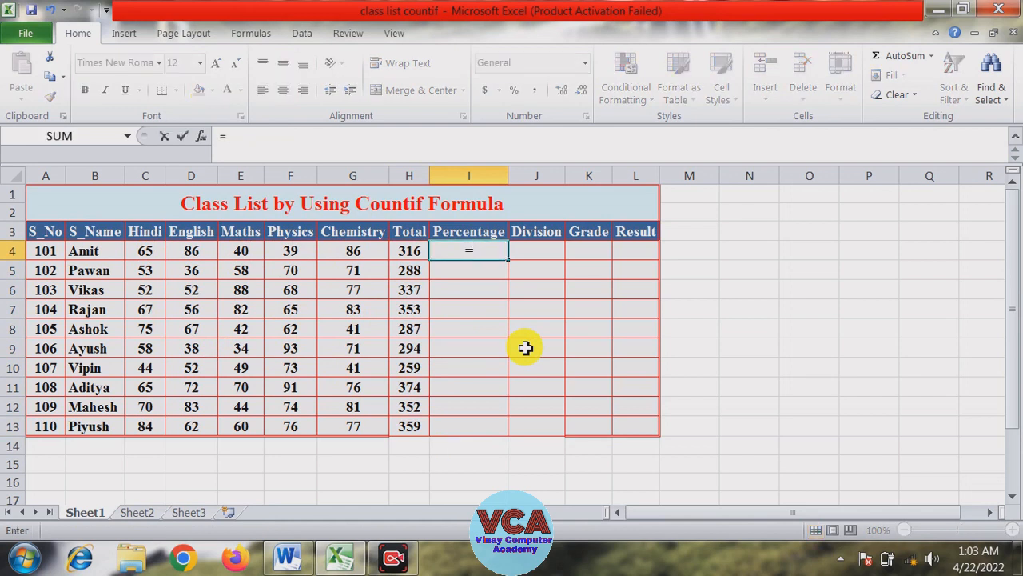
pyautogui.click(409, 251)
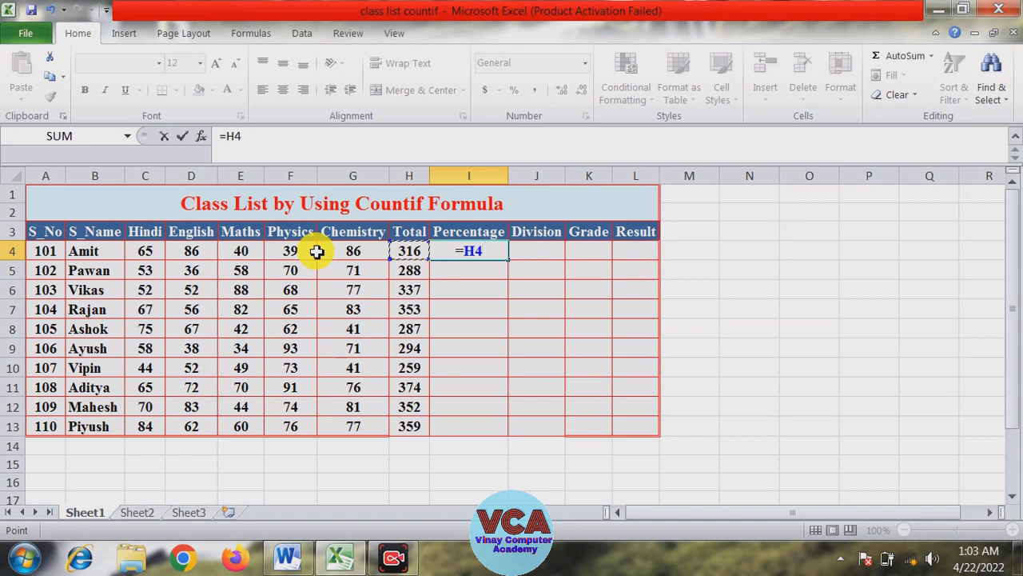
pyautogui.write('/5')
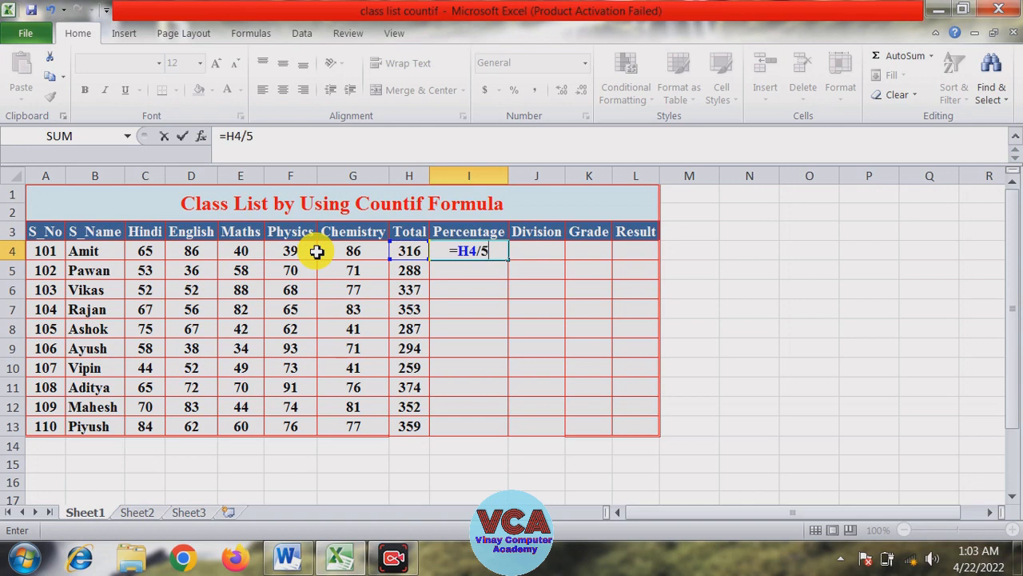
pyautogui.press('Return')
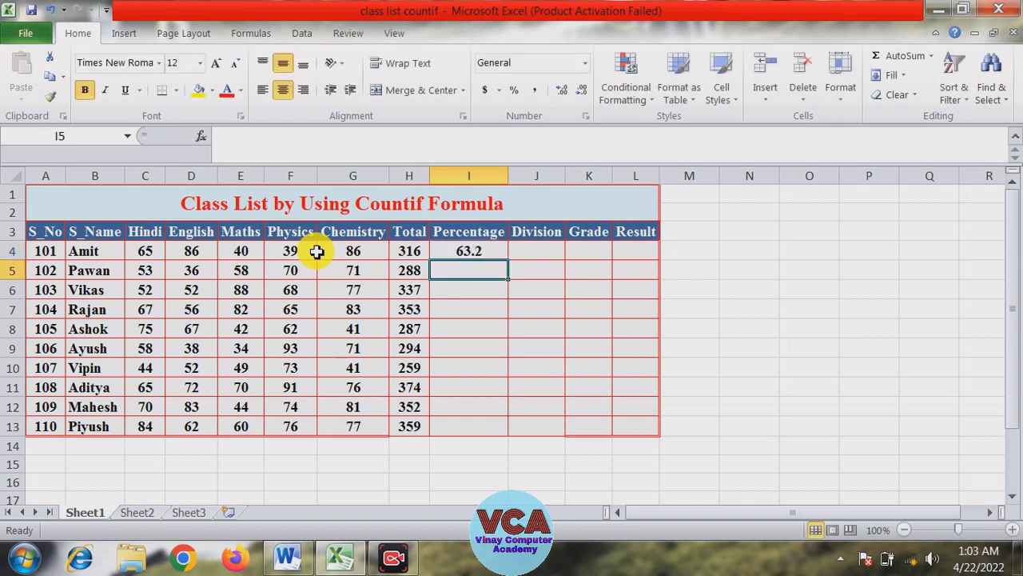
# Fill the Percentage formula from I4 down to I13 for all students
pyautogui.click(480, 255)
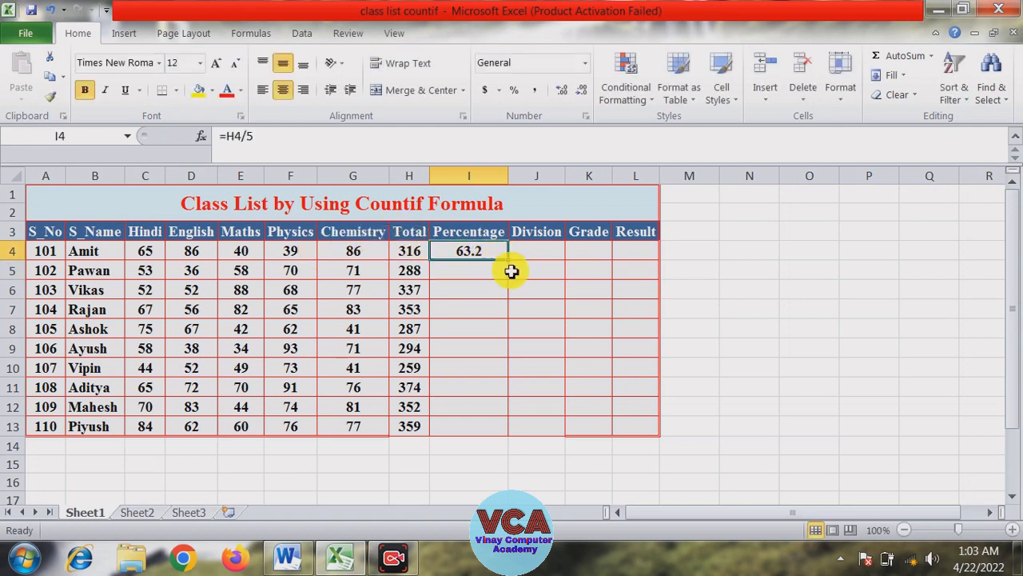
pyautogui.moveTo(507, 259); pyautogui.dragTo(499, 427)
pyautogui.click(380, 348)
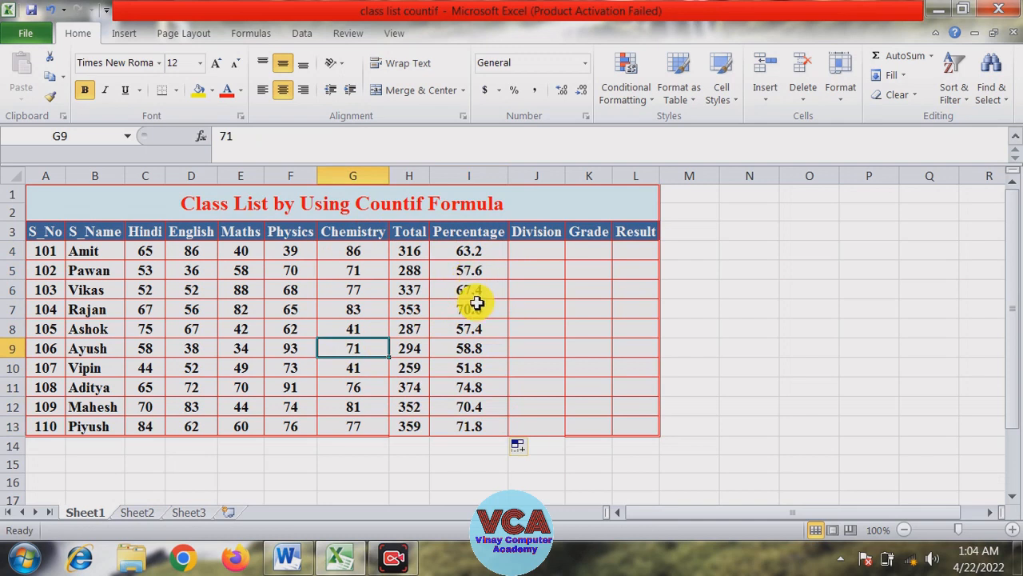
pyautogui.click(549, 252)
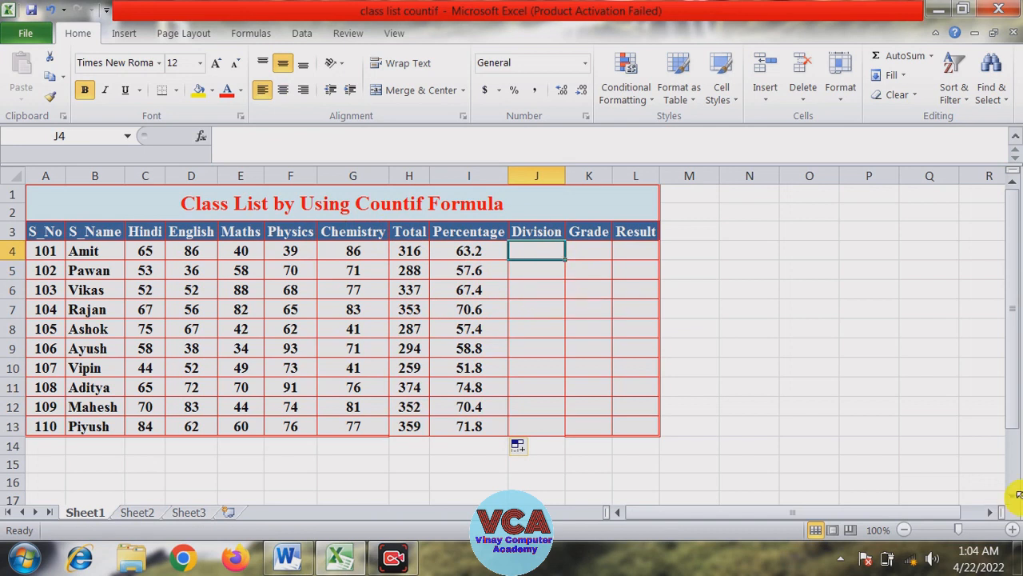
pyautogui.write('=if')
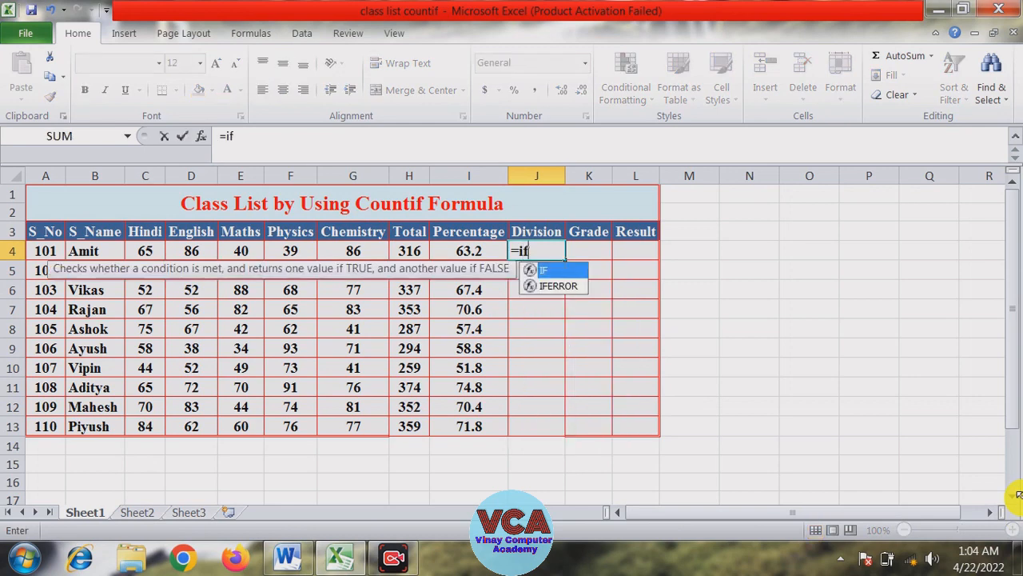
pyautogui.write('(')
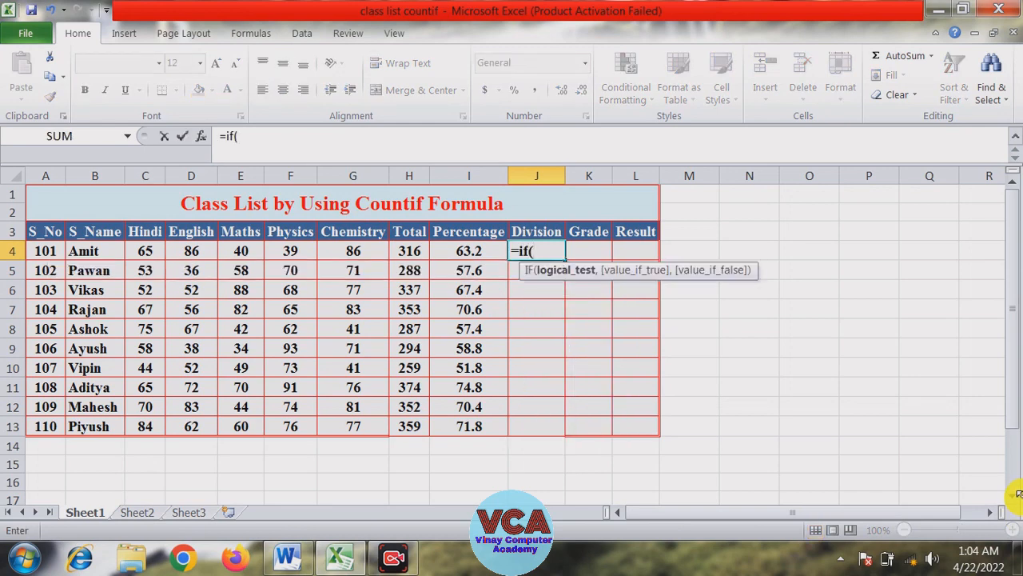
pyautogui.press('BackSpace')
pyautogui.press('BackSpace')
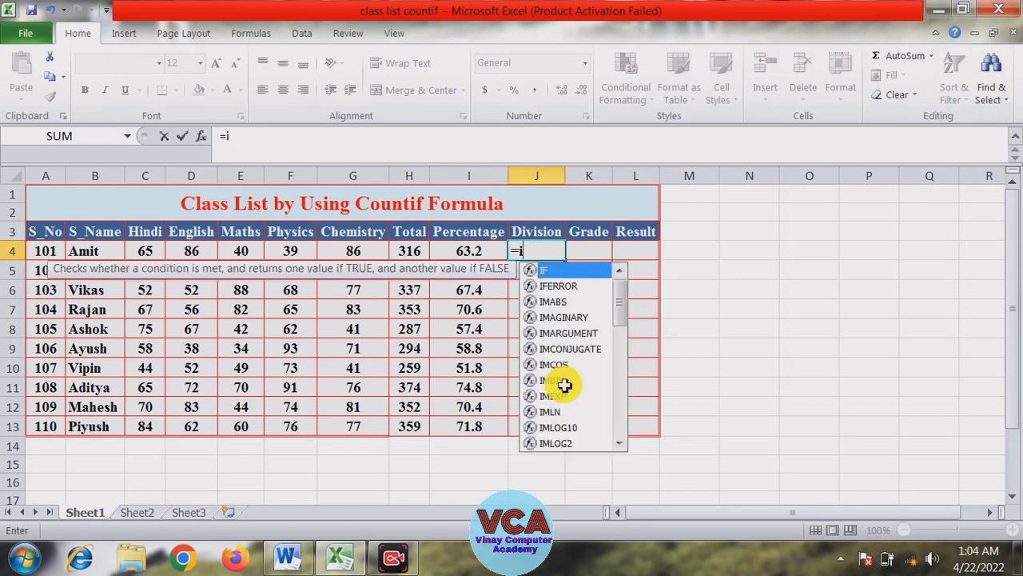
pyautogui.press('Escape')
pyautogui.press('Escape')
pyautogui.click(543, 365)
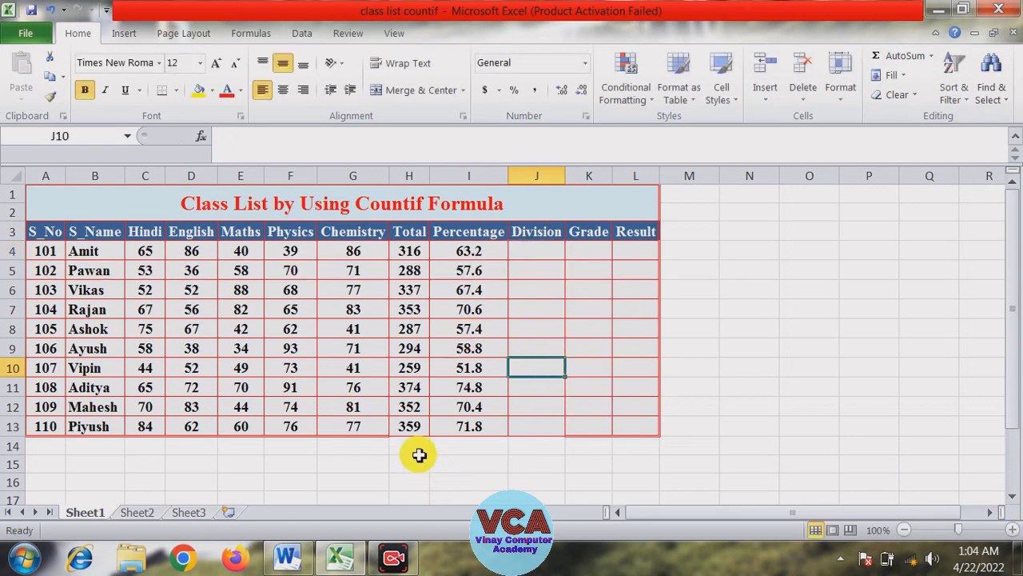
# Review the Result, Grade and Division criteria tables on Sheet2, and return to the class list on Sheet1
pyautogui.click(139, 512)
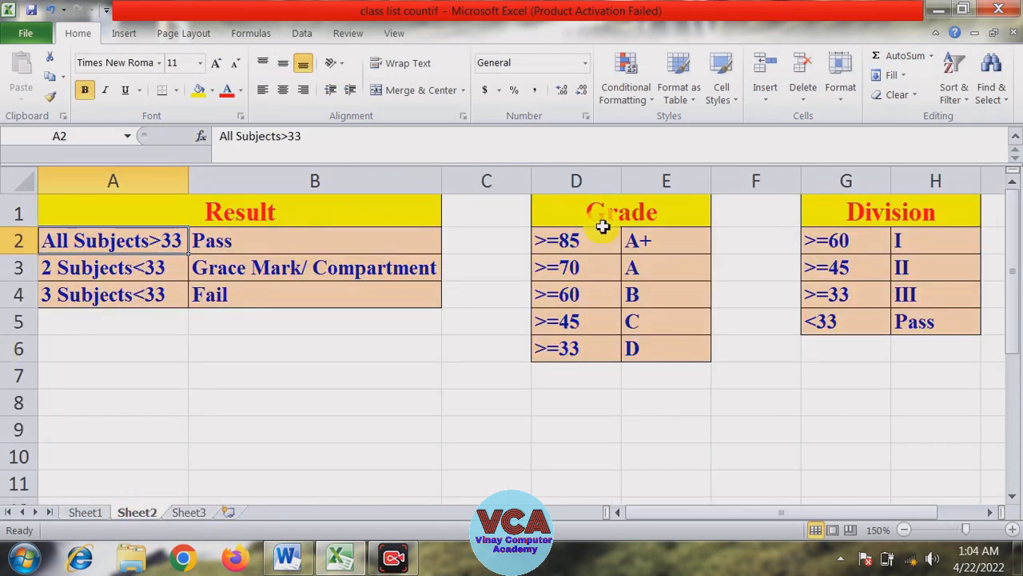
pyautogui.click(879, 212)
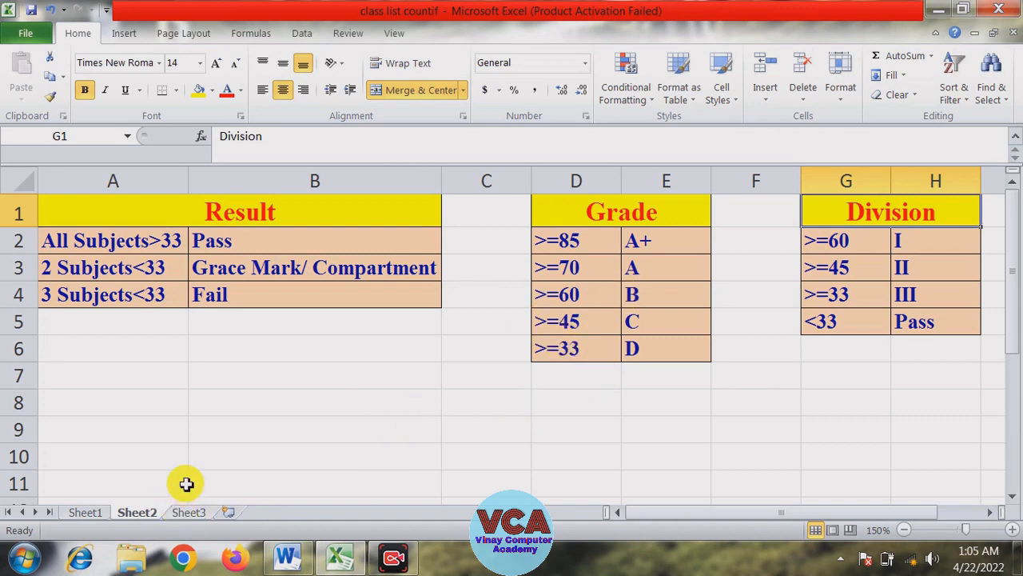
pyautogui.click(86, 513)
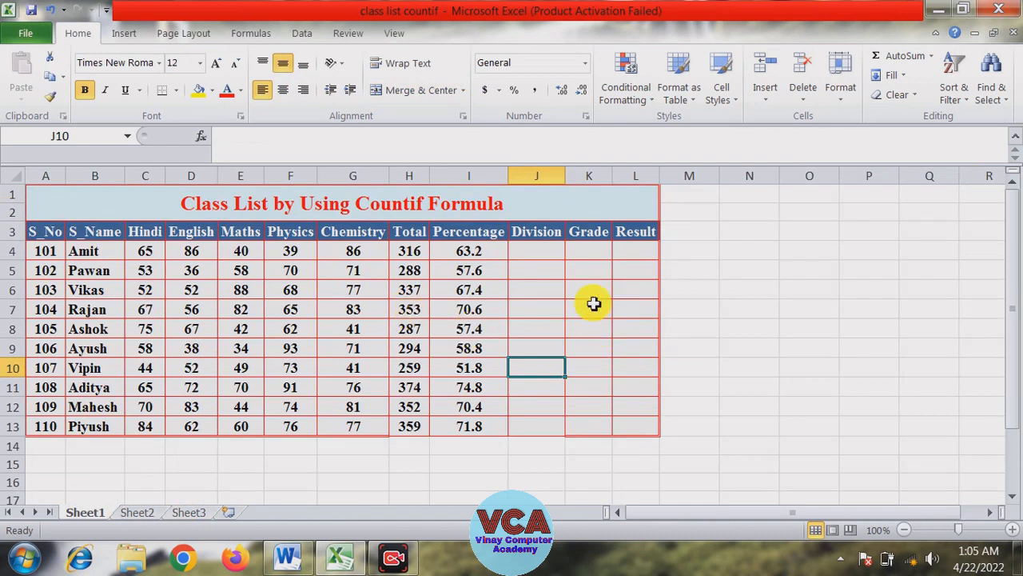
# Enter =IF(I4>=60,"I",IF(I4>=45,"II",IF(I4>=33,"III","--"))) in the first student's Division cell, J4
pyautogui.click(552, 251)
pyautogui.write('=')
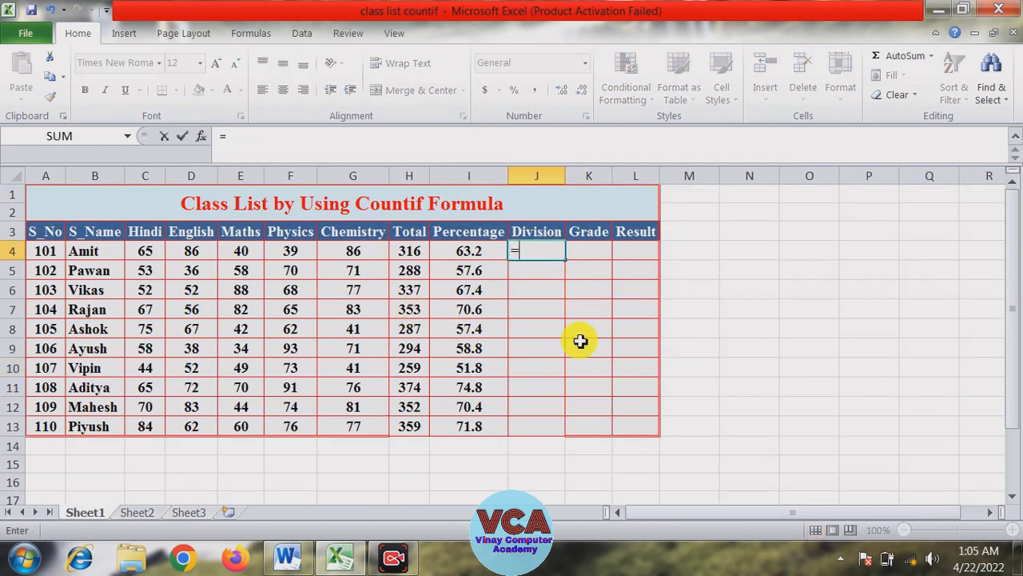
pyautogui.write('if(')
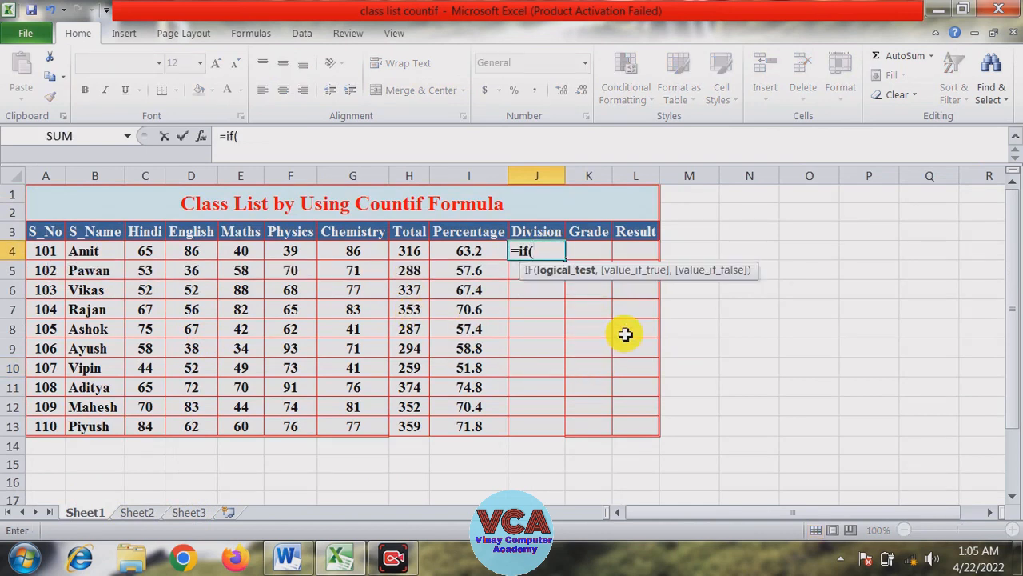
pyautogui.click(478, 252)
pyautogui.write('>')
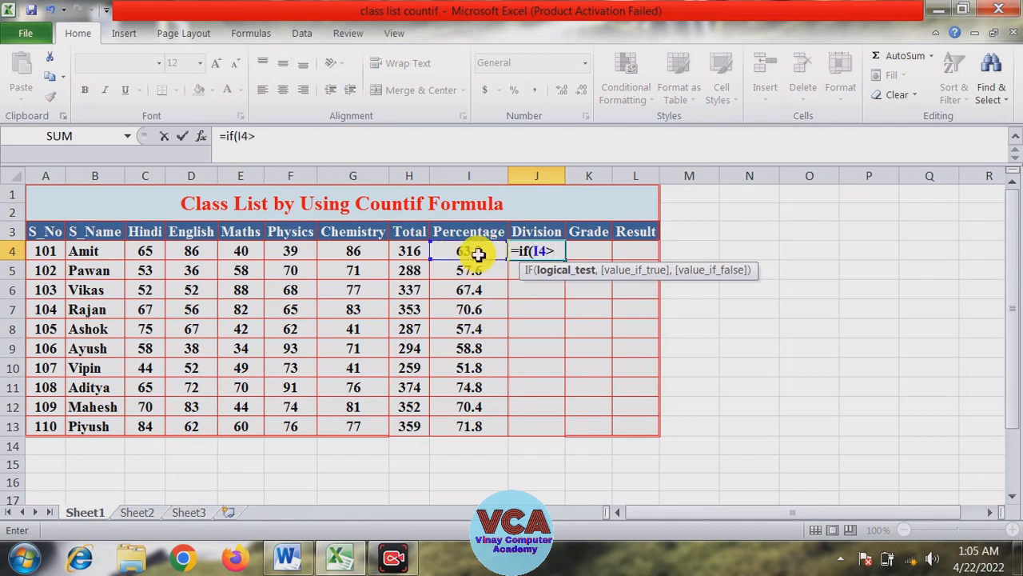
pyautogui.write('=60')
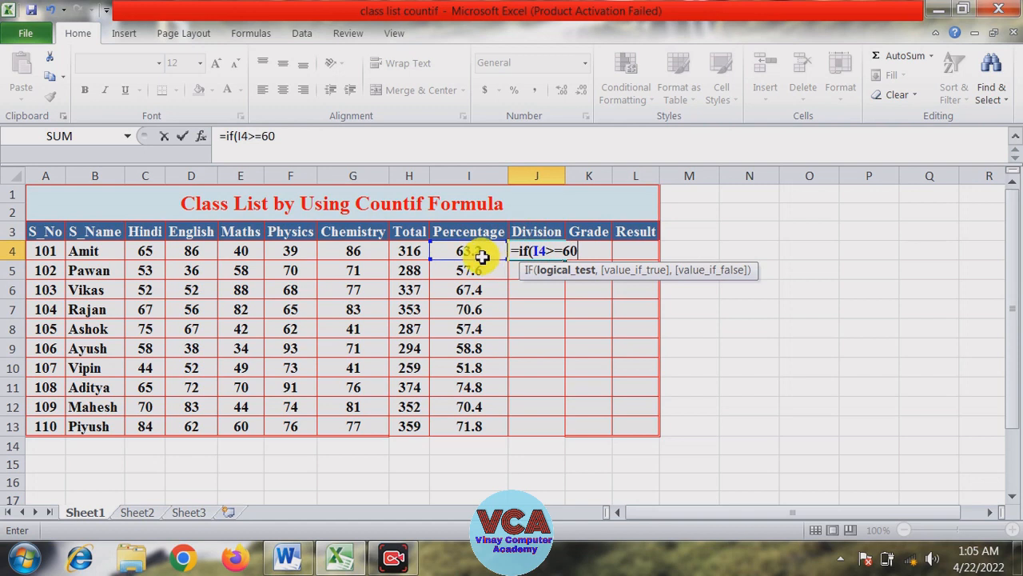
pyautogui.write(',')
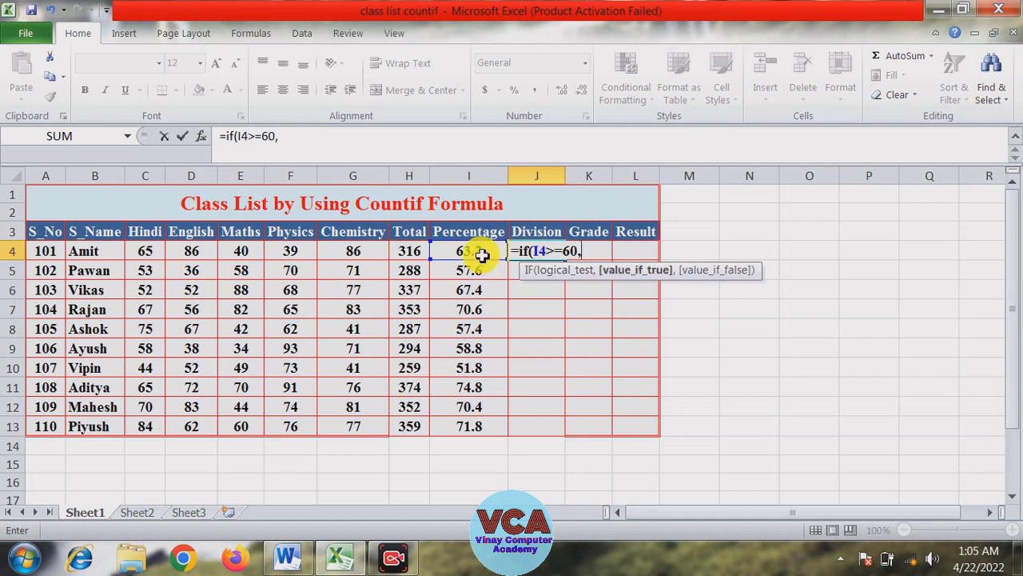
pyautogui.write('"I",')
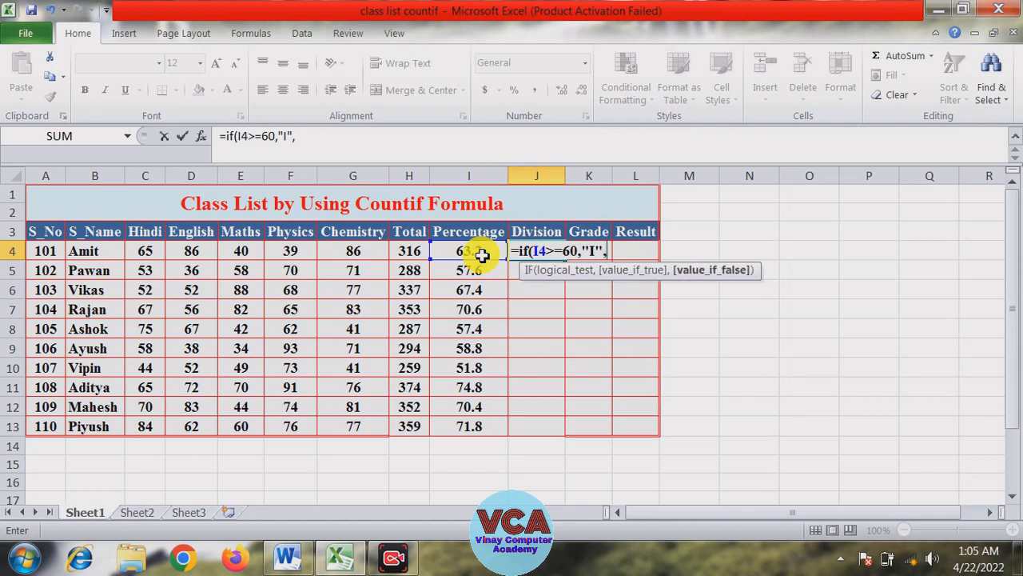
pyautogui.write('if(')
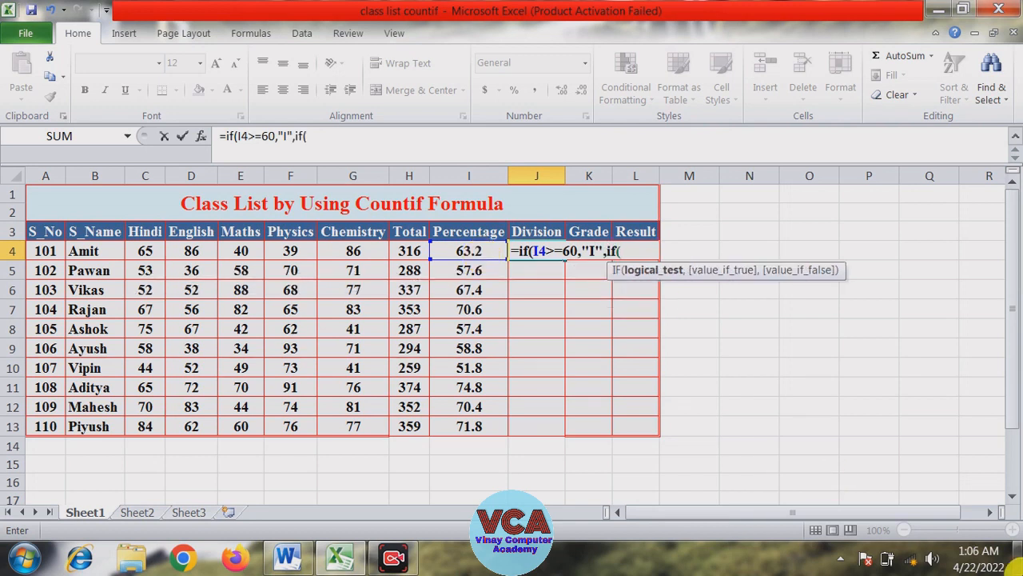
pyautogui.click(484, 253)
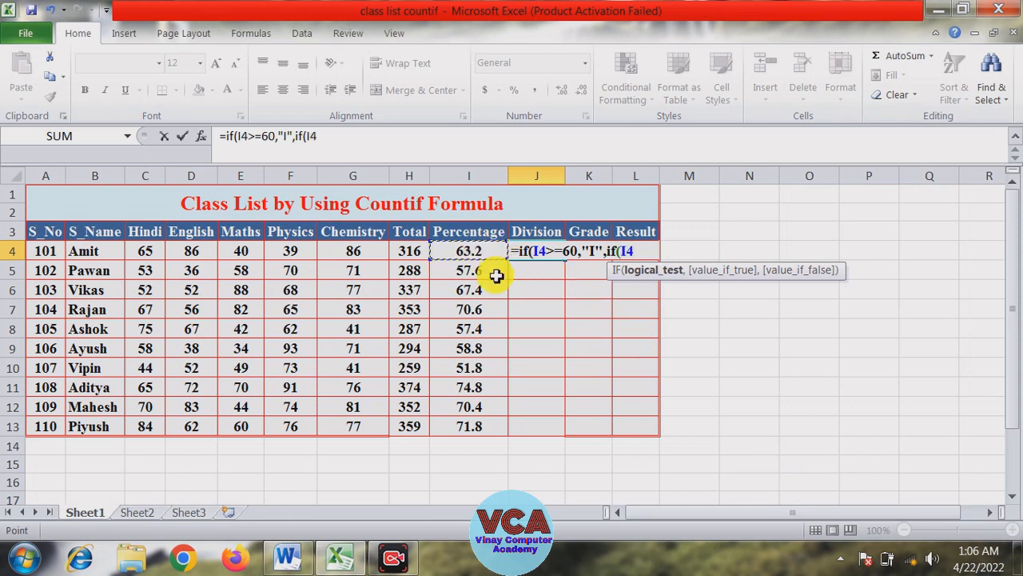
pyautogui.write('>=45,')
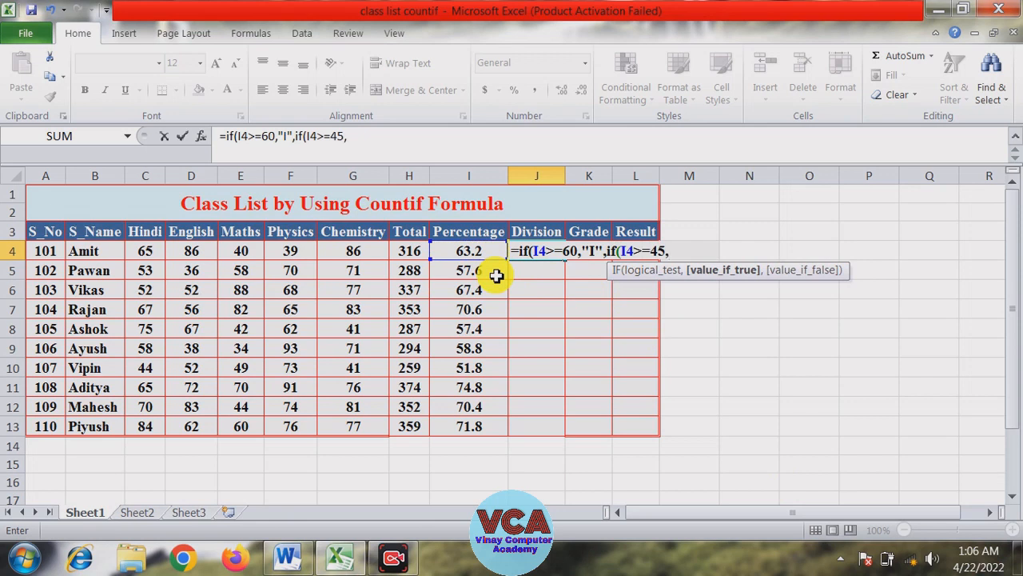
pyautogui.write('"II",if')
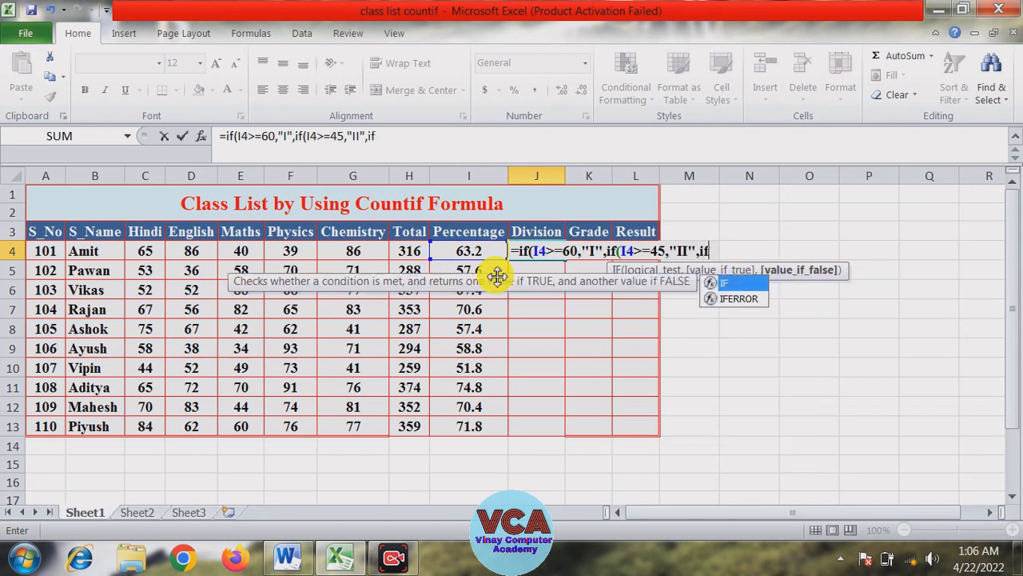
pyautogui.write('(')
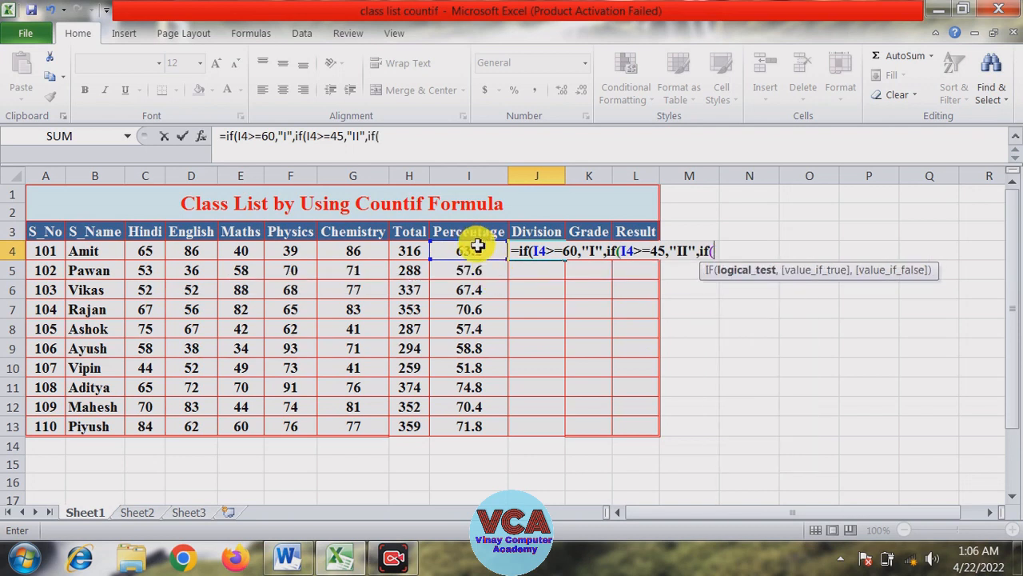
pyautogui.click(470, 253)
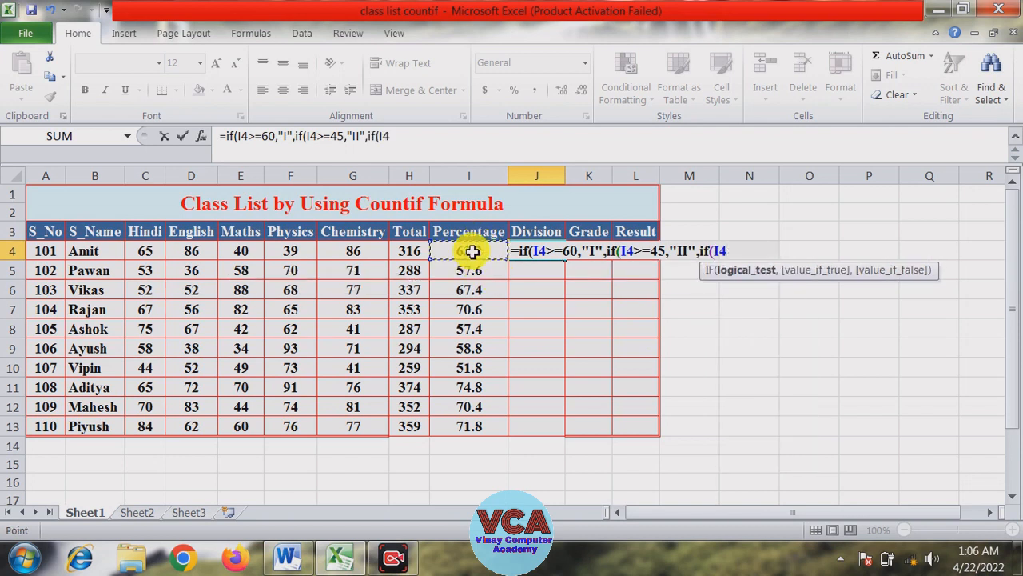
pyautogui.write('>=33,"II')
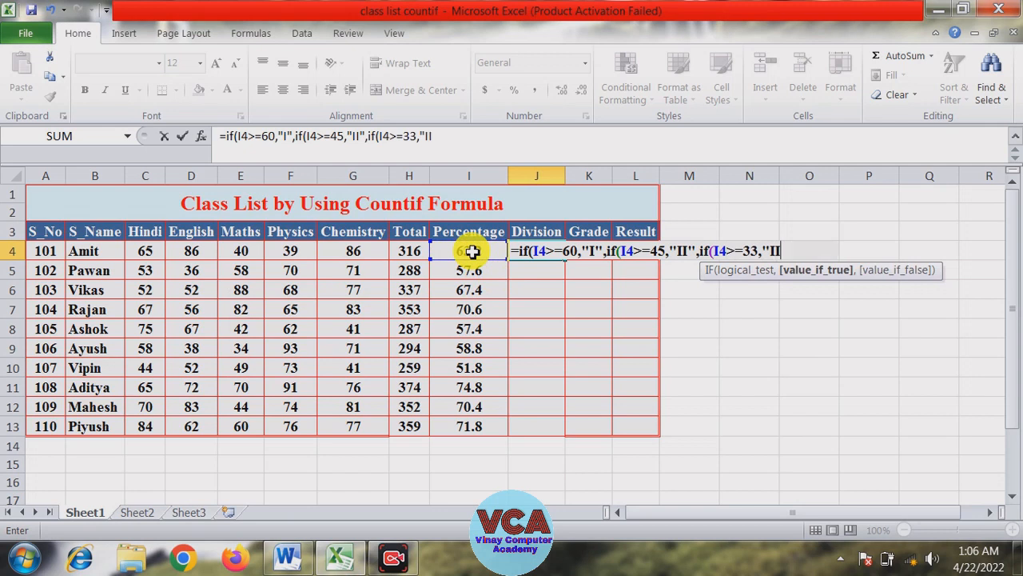
pyautogui.write('I",')
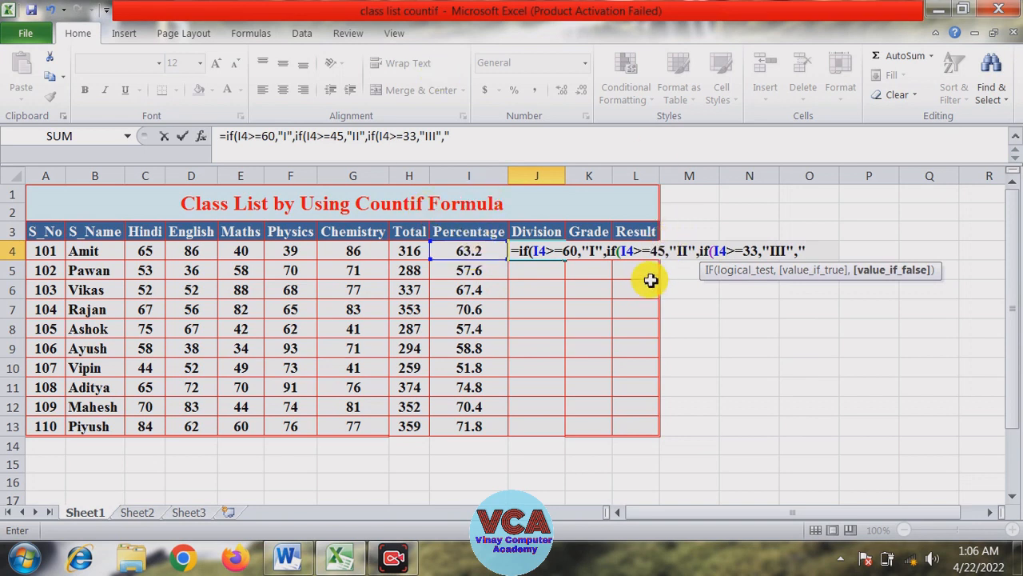
pyautogui.write('"')
pyautogui.write('"')
pyautogui.write(')')
pyautogui.press('Return')
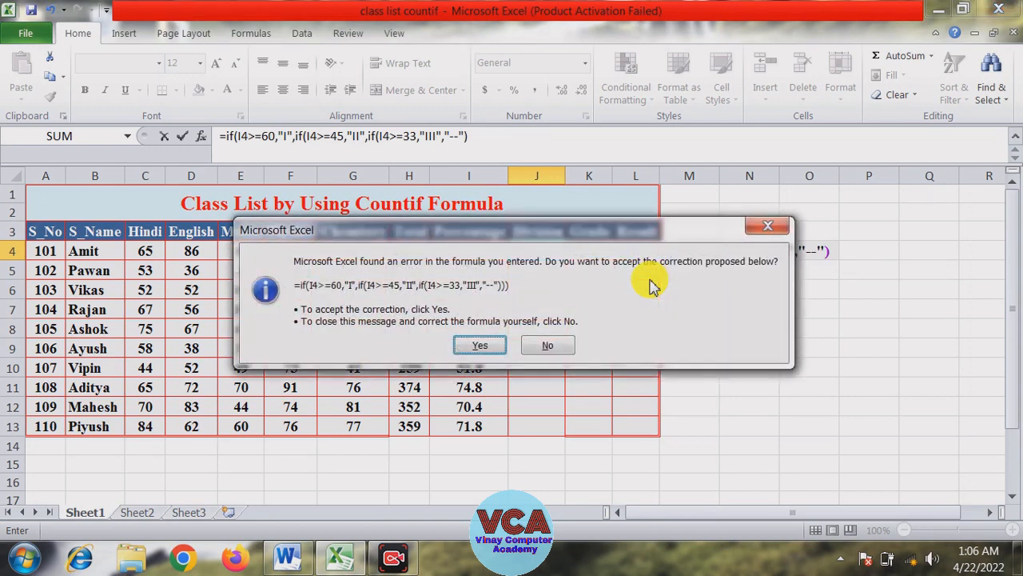
pyautogui.press('Return')
# Fill the Division formula from J4 down to J13, and check it against the Division criteria table on Sheet2
pyautogui.click(539, 253)
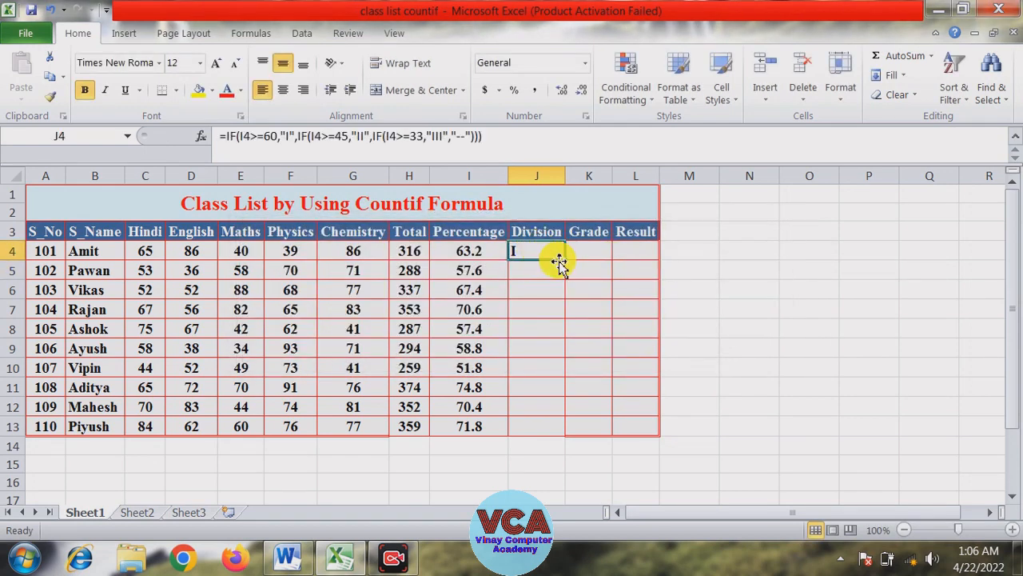
pyautogui.moveTo(565, 260); pyautogui.dragTo(550, 428)
pyautogui.click(142, 512)
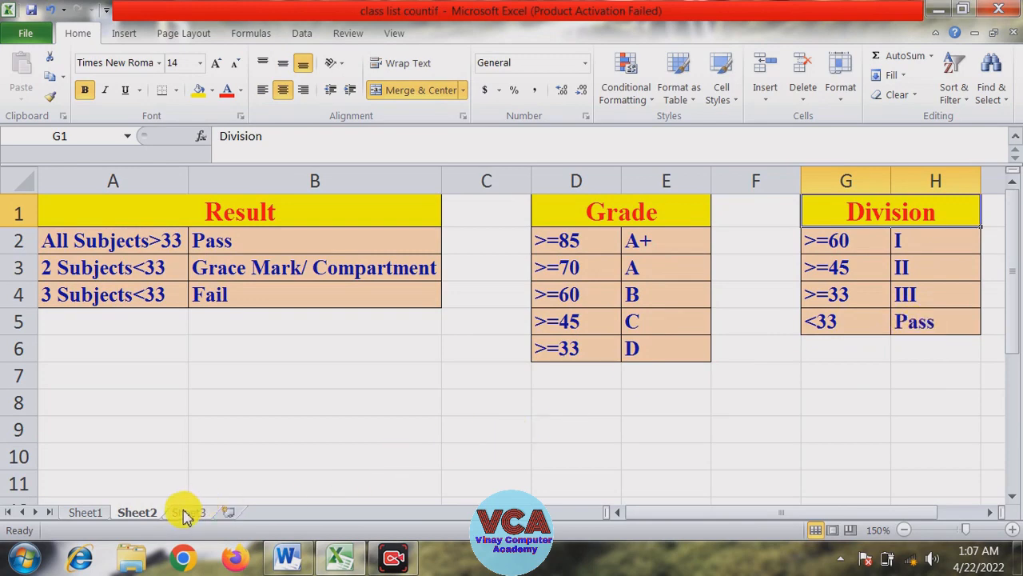
pyautogui.click(94, 513)
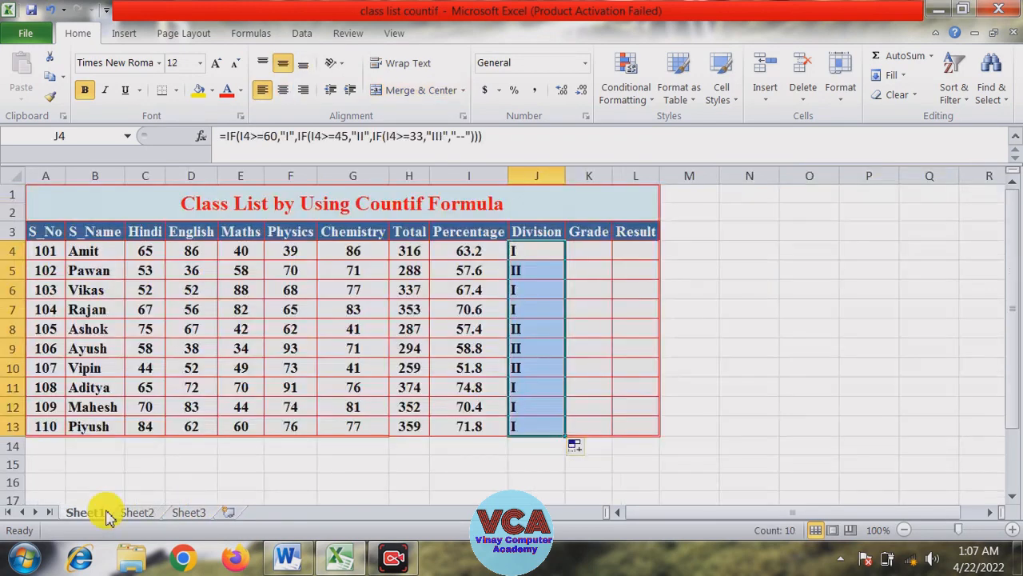
# Replace the "--" fallback in the J4 Division formula with "Pass"
pyautogui.click(526, 249)
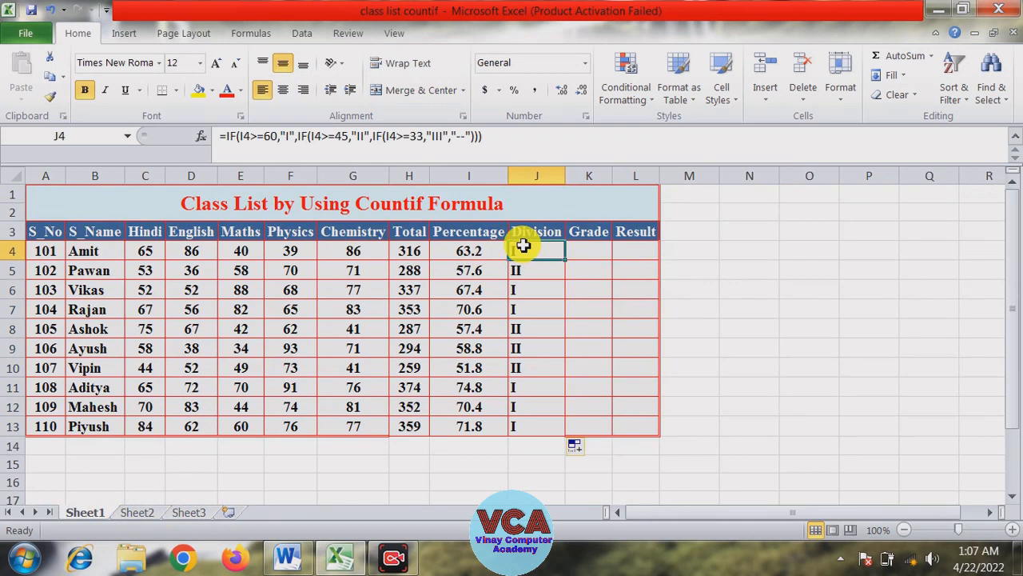
pyautogui.click(466, 138)
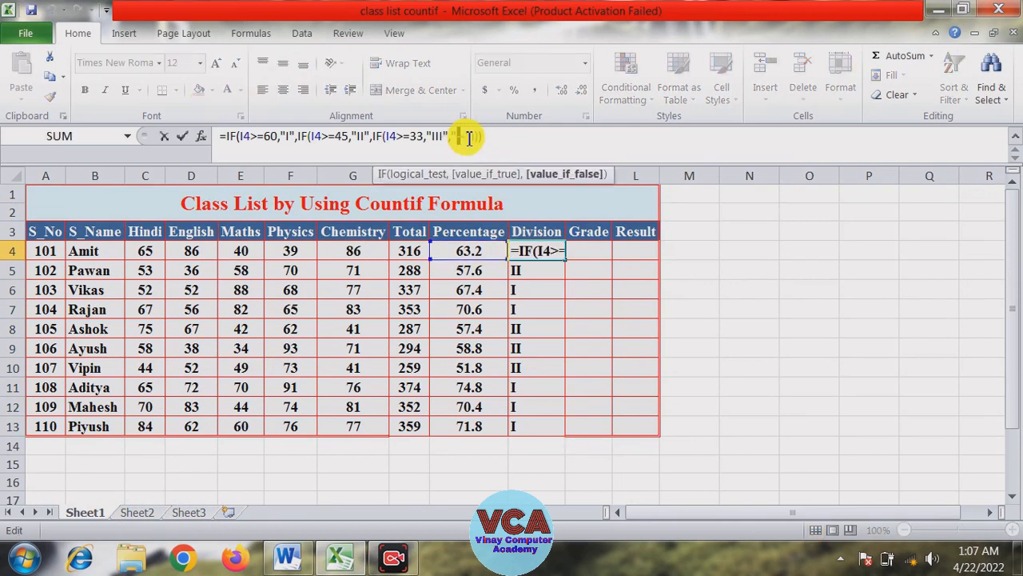
pyautogui.doubleClick(463, 136)
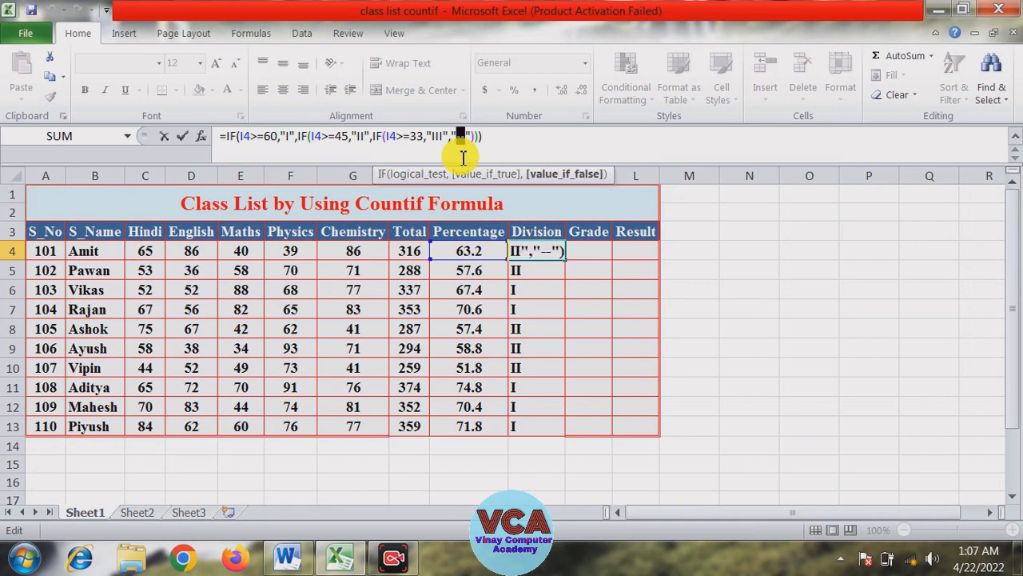
pyautogui.write('Pass')
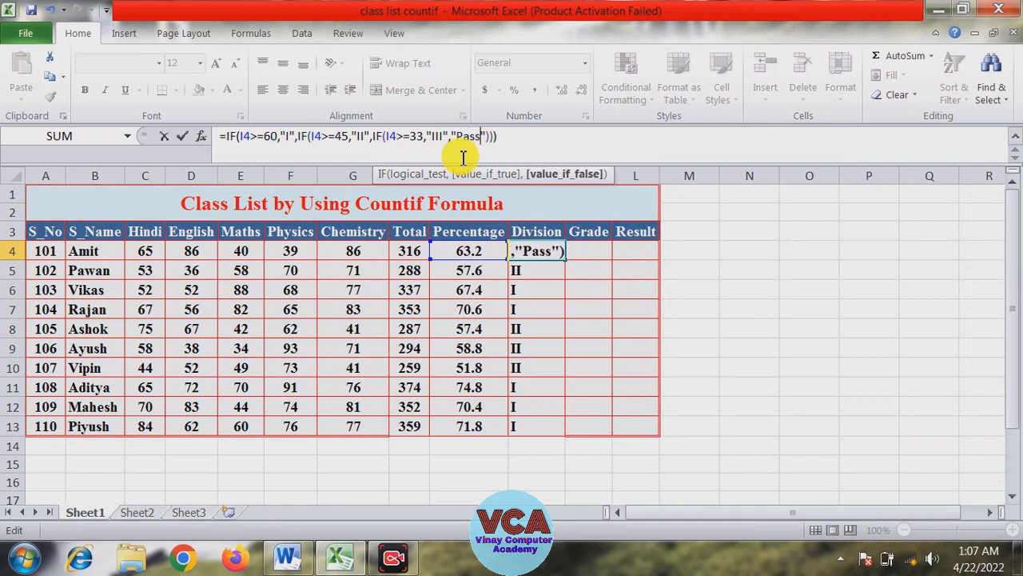
pyautogui.press('Return')
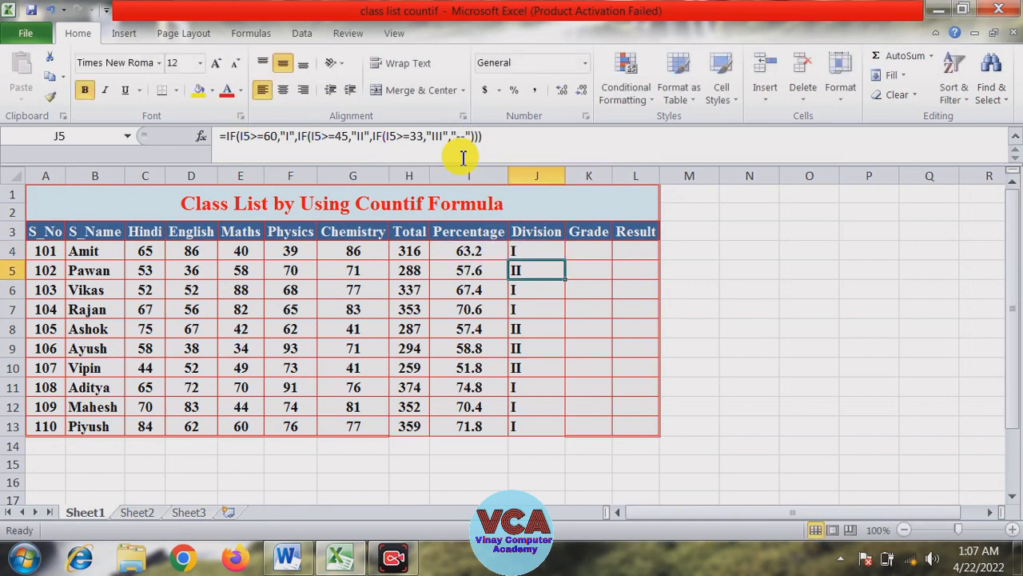
# Fill the corrected Division formula from J4 down to J13 for all students
pyautogui.click(551, 250)
pyautogui.moveTo(565, 261); pyautogui.dragTo(564, 436)
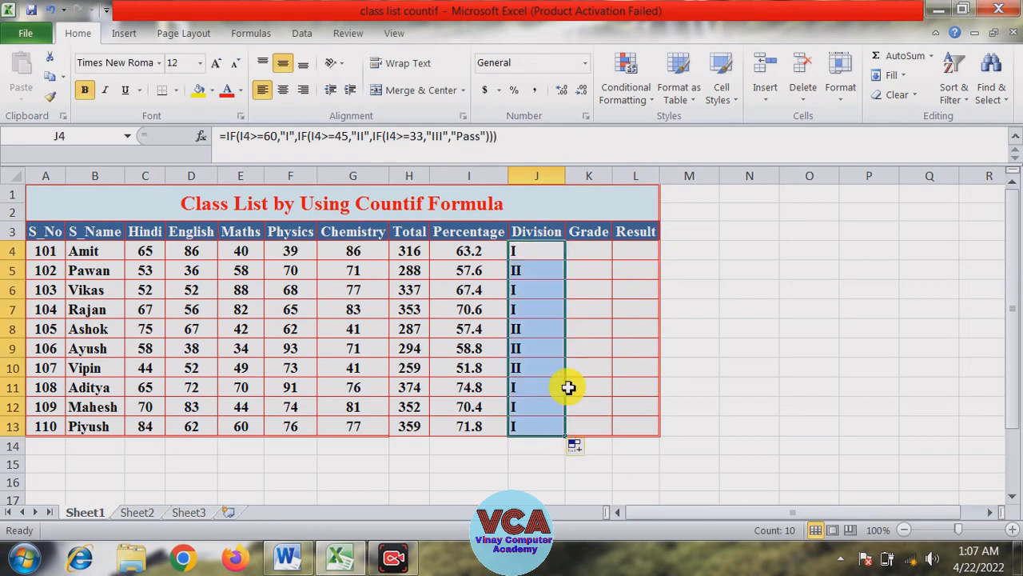
pyautogui.click(594, 260)
pyautogui.click(550, 251)
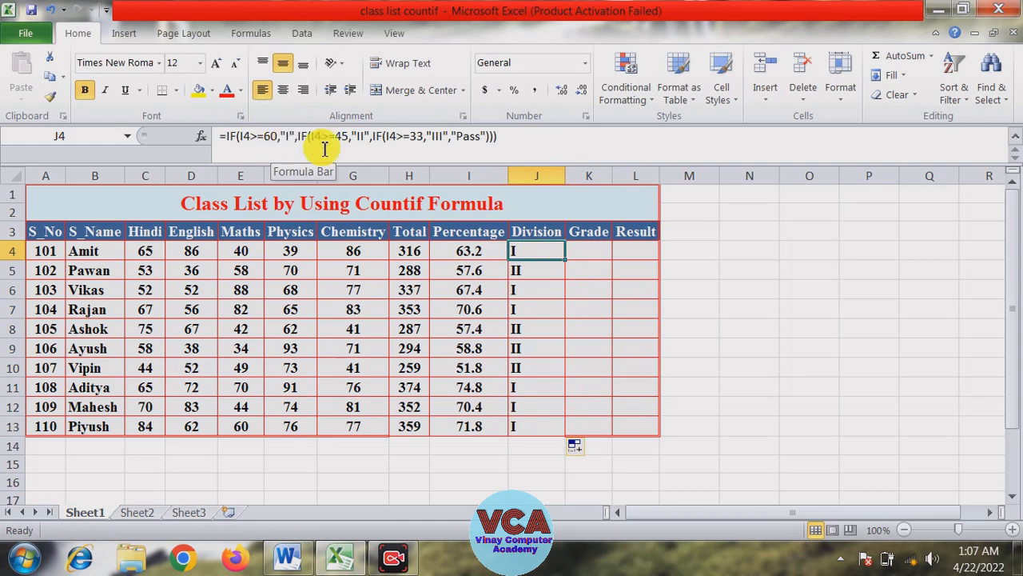
pyautogui.click(591, 251)
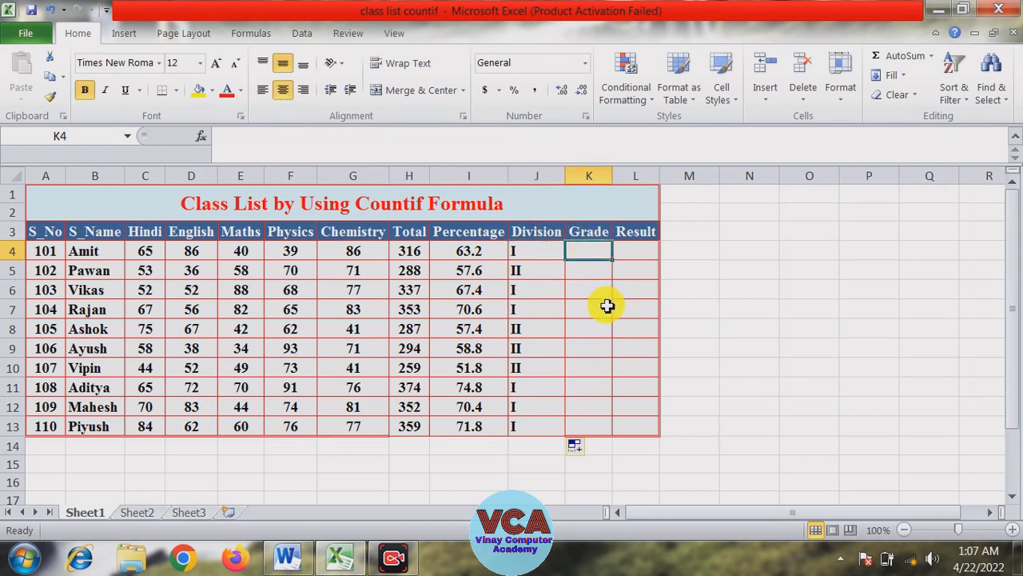
pyautogui.write('=if(')
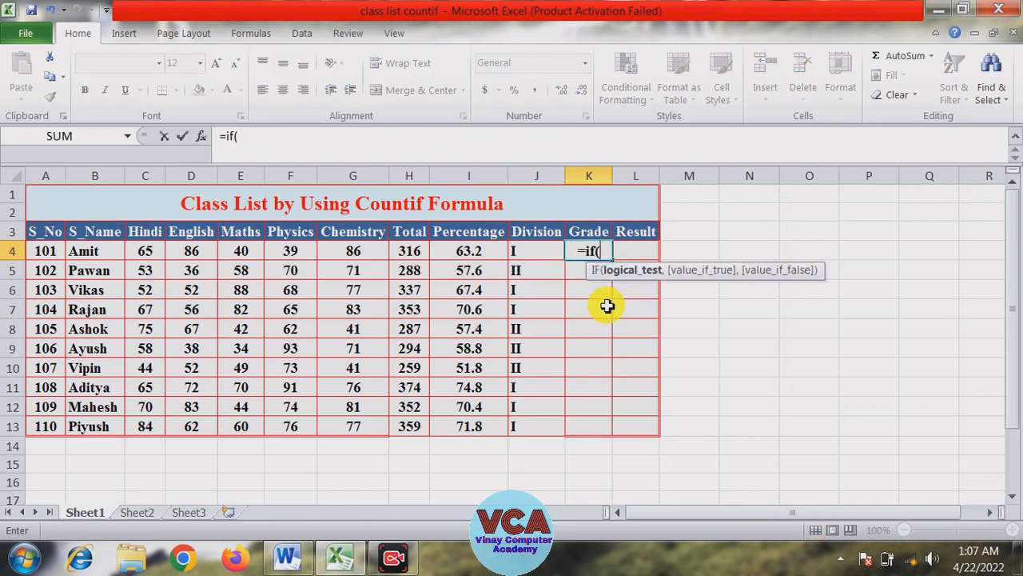
pyautogui.click(486, 251)
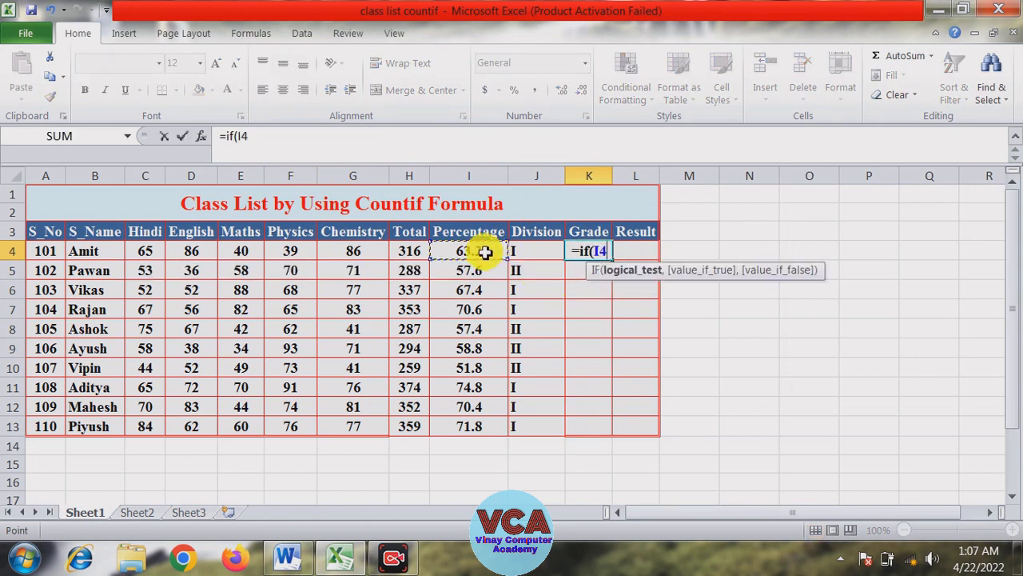
pyautogui.write('>=')
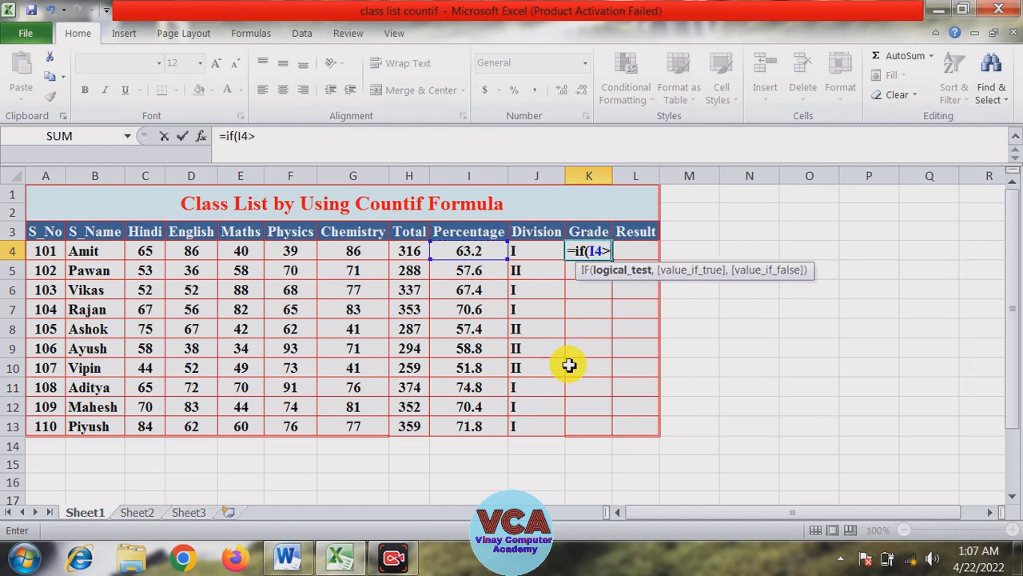
pyautogui.press('BackSpace')
pyautogui.press('BackSpace')
pyautogui.press('BackSpace')
pyautogui.press('BackSpace')
pyautogui.press('BackSpace')
pyautogui.press('BackSpace')
pyautogui.press('BackSpace')
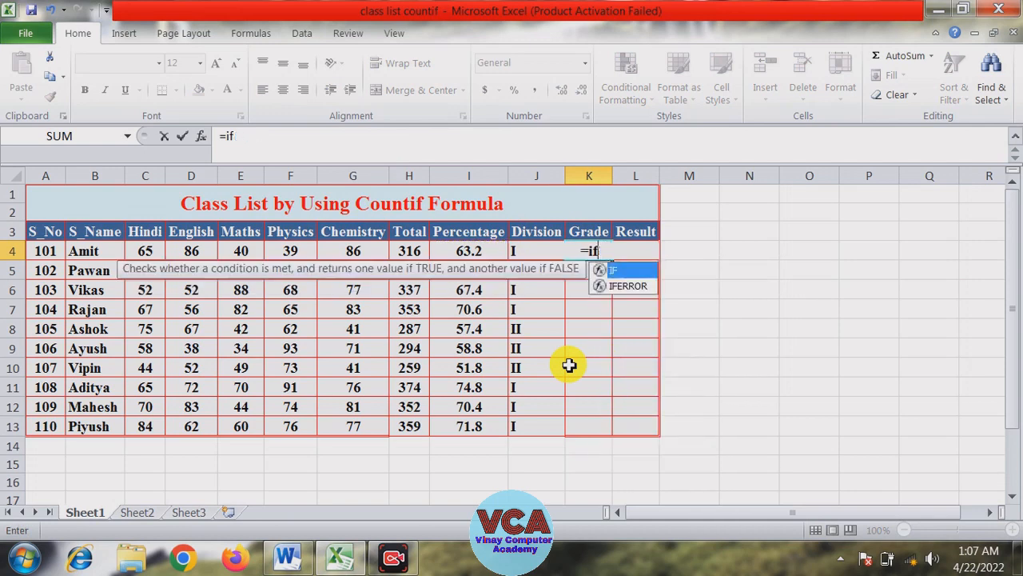
pyautogui.press('Escape')
pyautogui.click(569, 367)
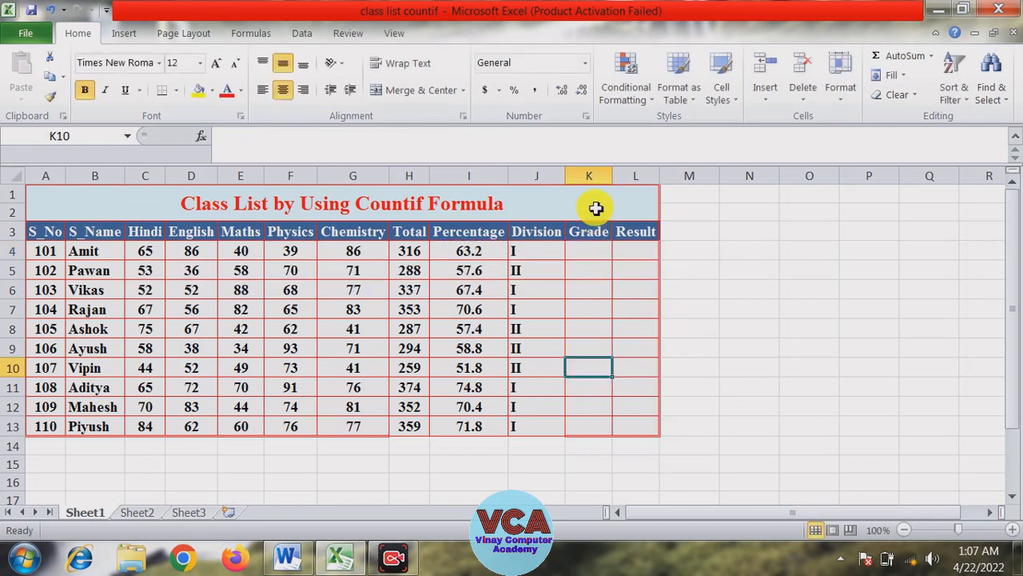
# Left-align the first student's Grade cell, K4
pyautogui.click(598, 251)
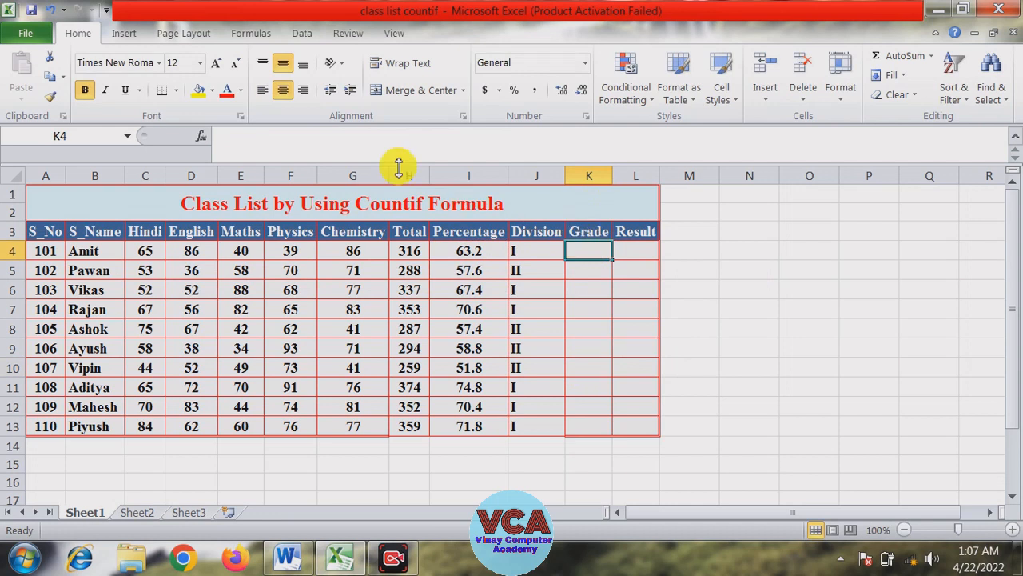
pyautogui.click(263, 90)
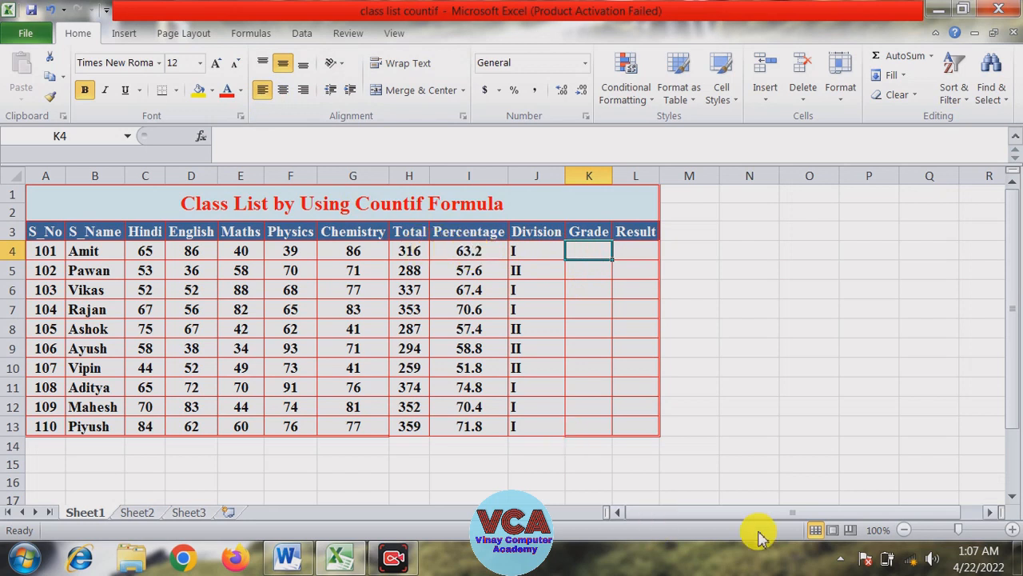
pyautogui.click(264, 93)
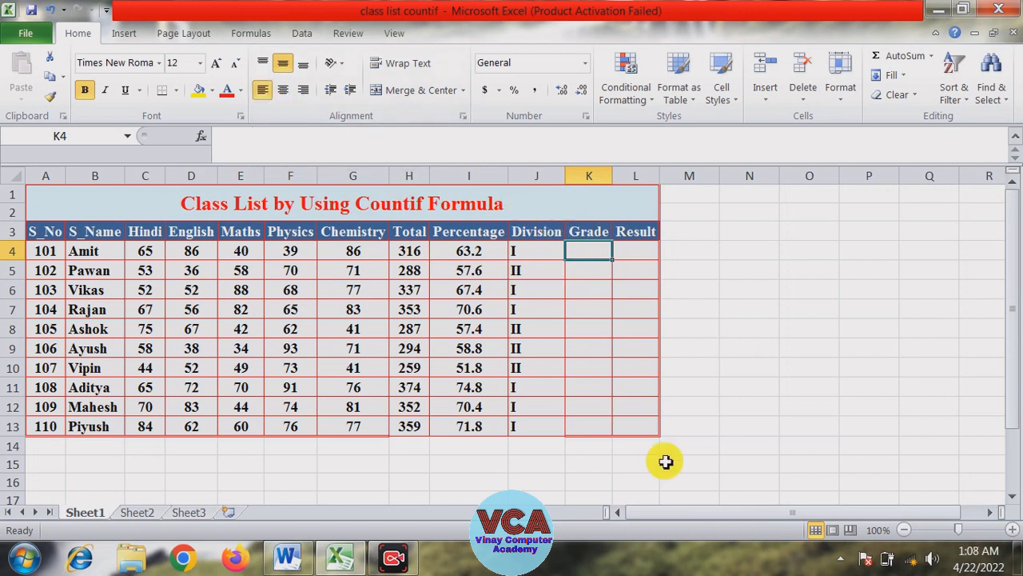
# Start a nested IF formula in Grade cell K4 returning "A+" for I4>=85 and "A" for I4>=70
pyautogui.write('=')
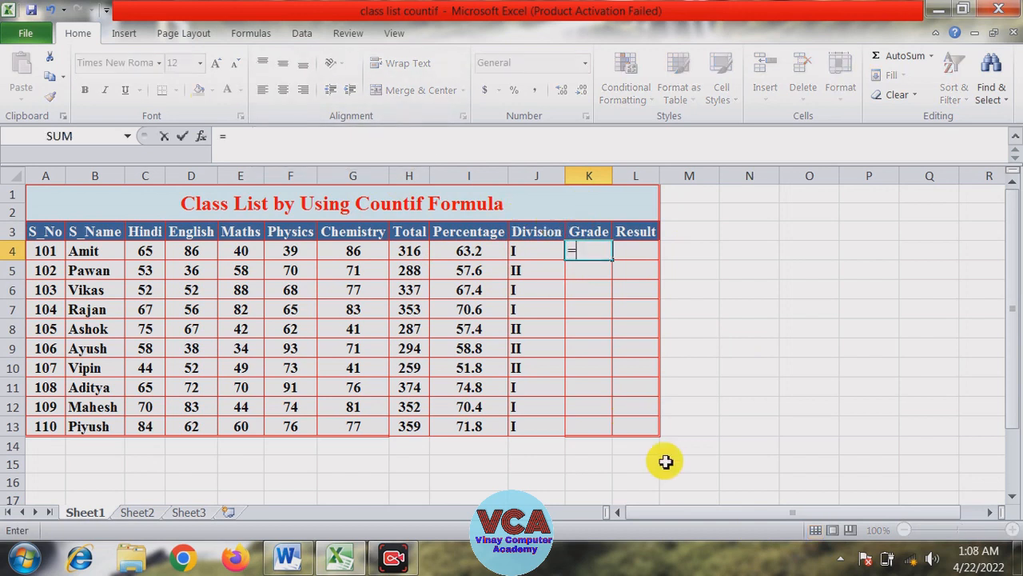
pyautogui.write('if(')
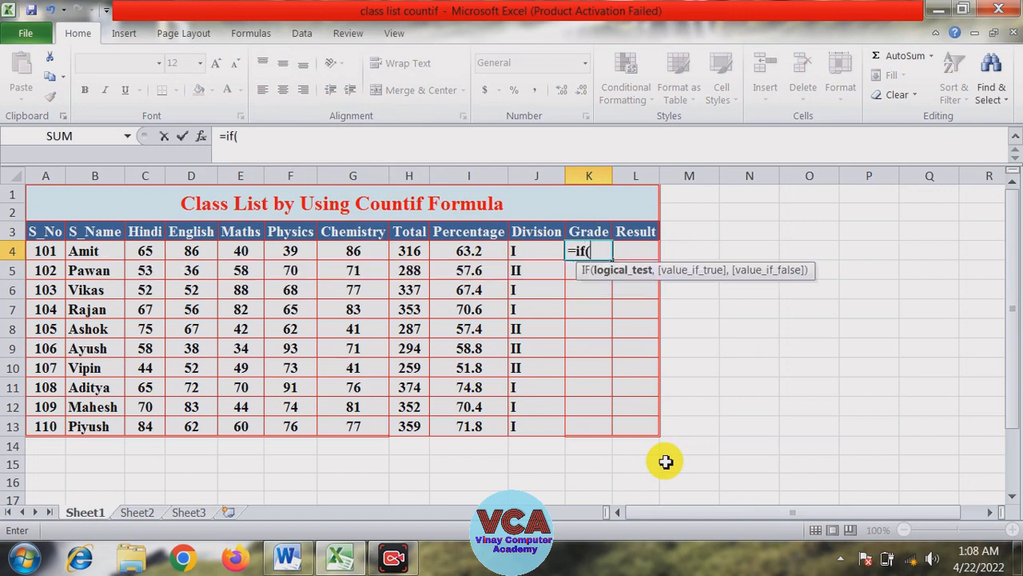
pyautogui.click(478, 252)
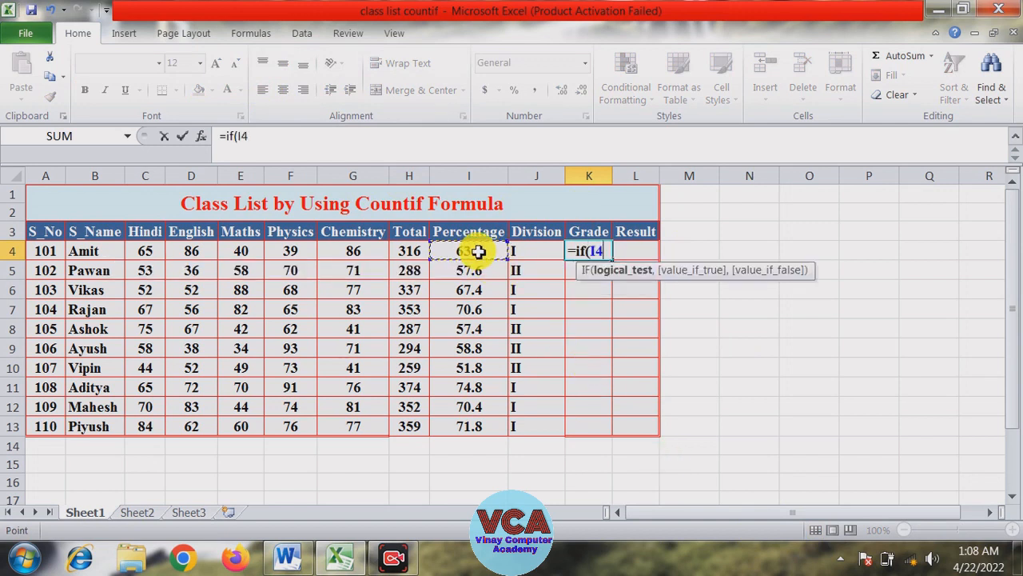
pyautogui.write('>=85')
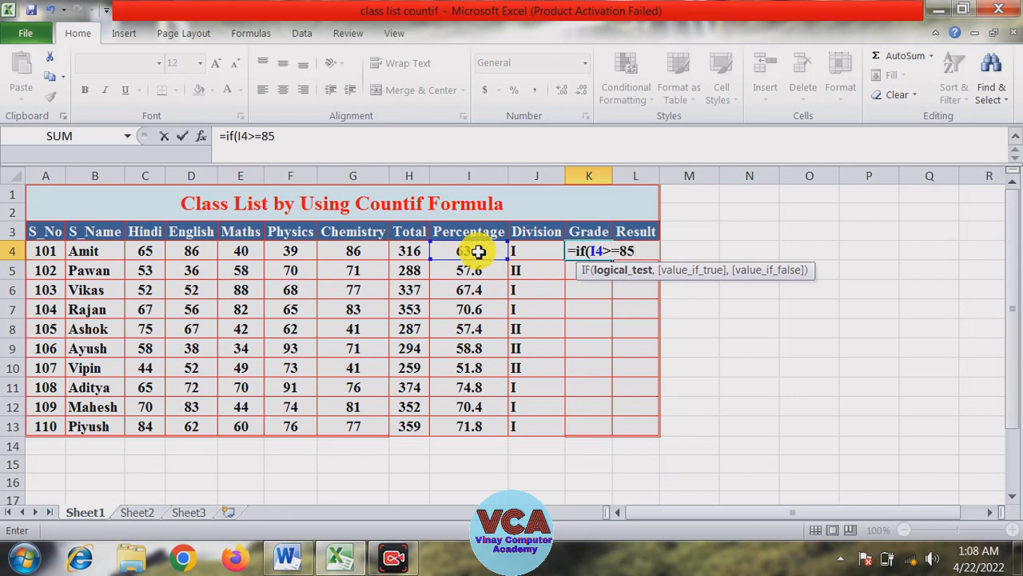
pyautogui.write(',"')
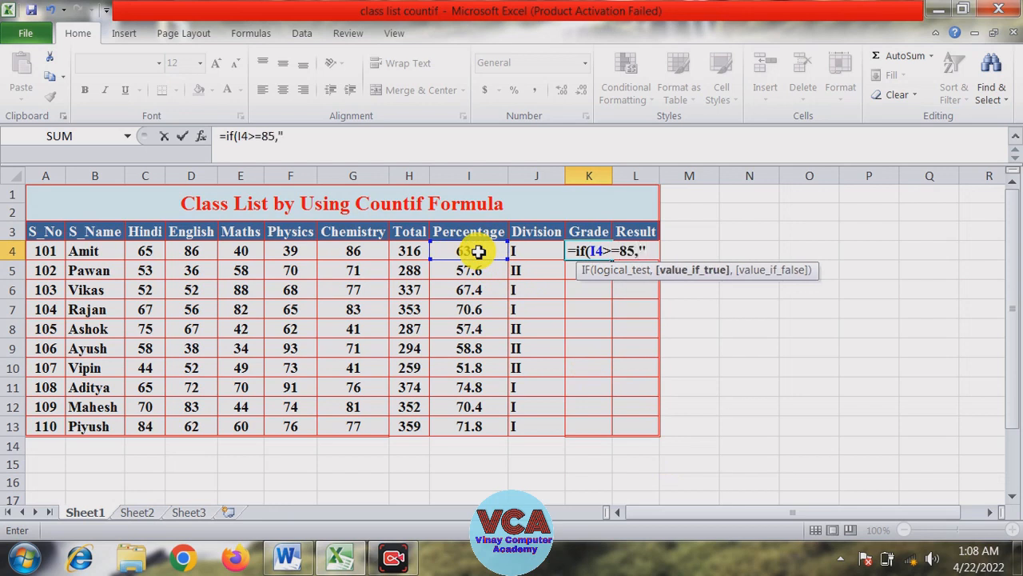
pyautogui.write('A+"')
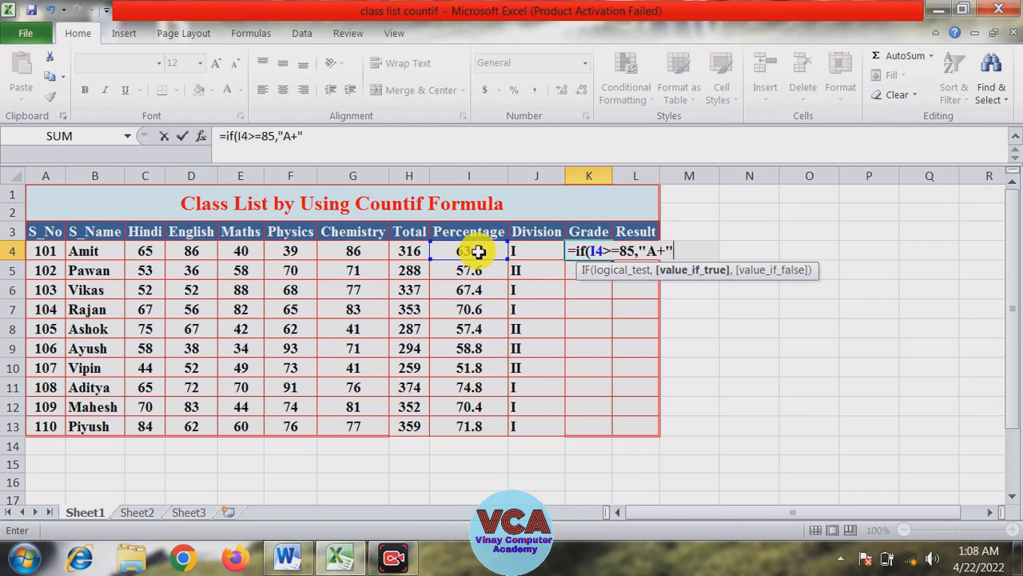
pyautogui.write(',if')
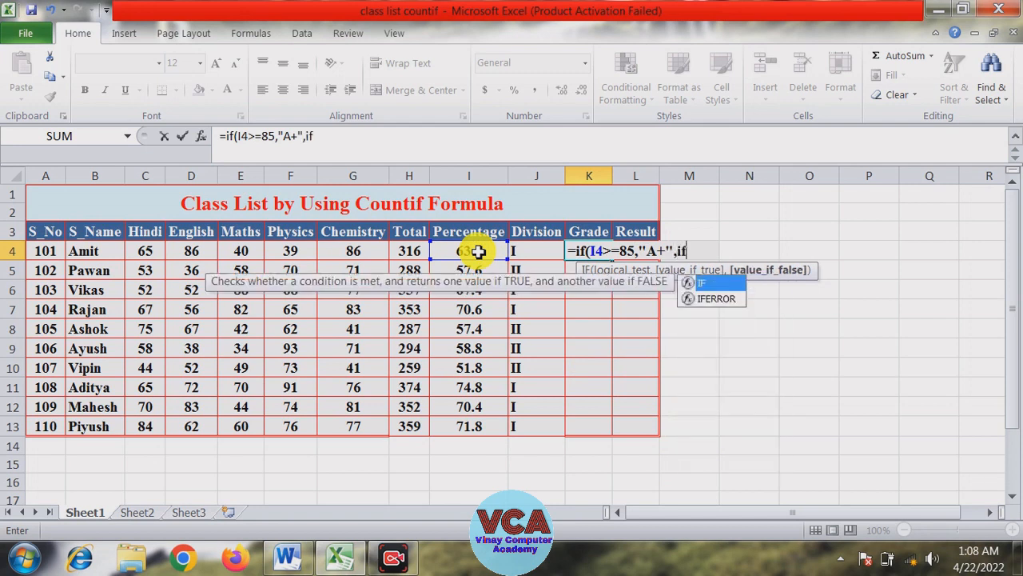
pyautogui.write('(')
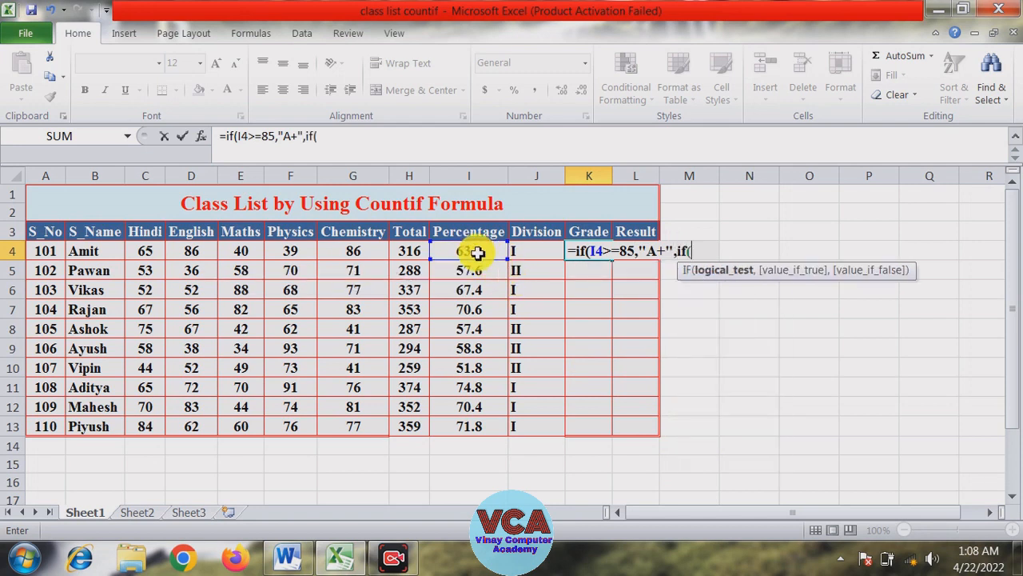
pyautogui.click(477, 252)
pyautogui.write('>=')
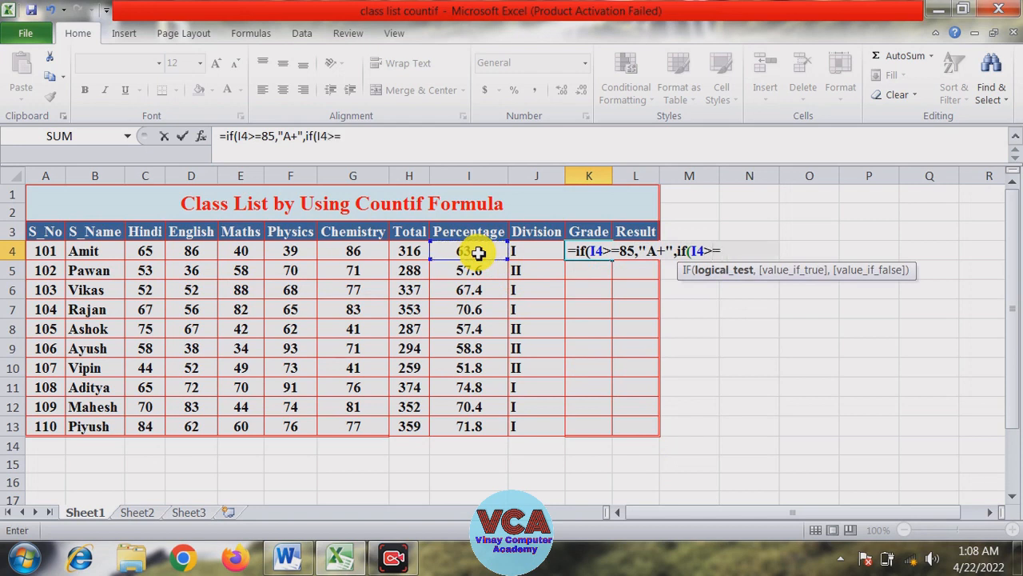
pyautogui.write('70,"')
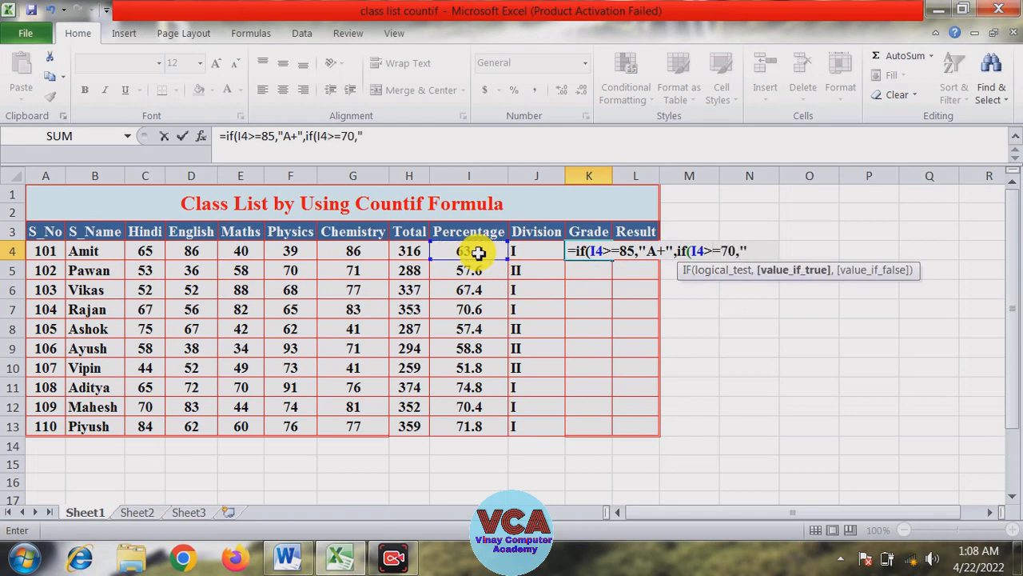
pyautogui.write('A",if')
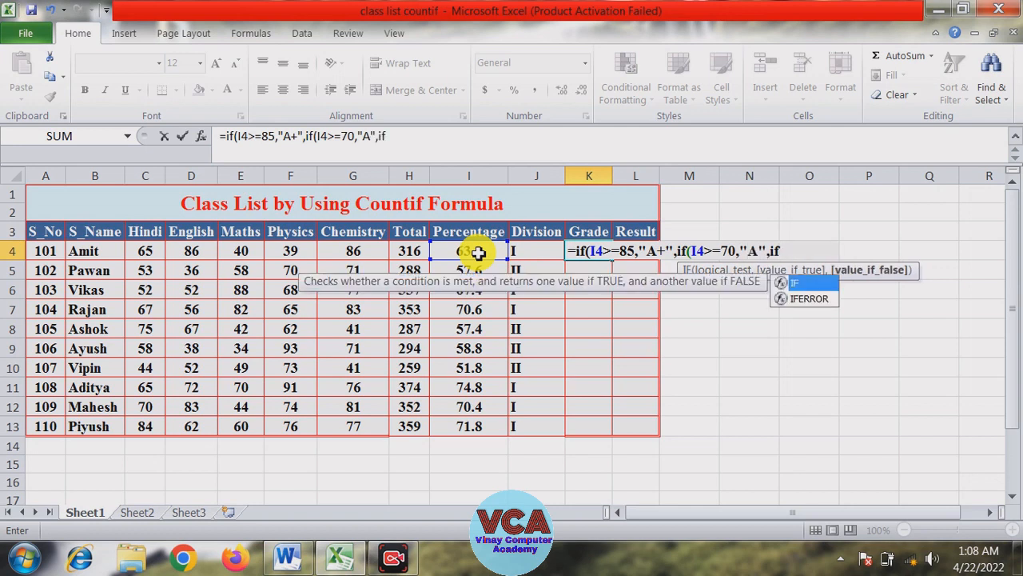
# Extend the K4 Grade formula with nested IF conditions returning "B" for I4>=60 and "C" for I4>=45
pyautogui.write('(')
pyautogui.click(478, 252)
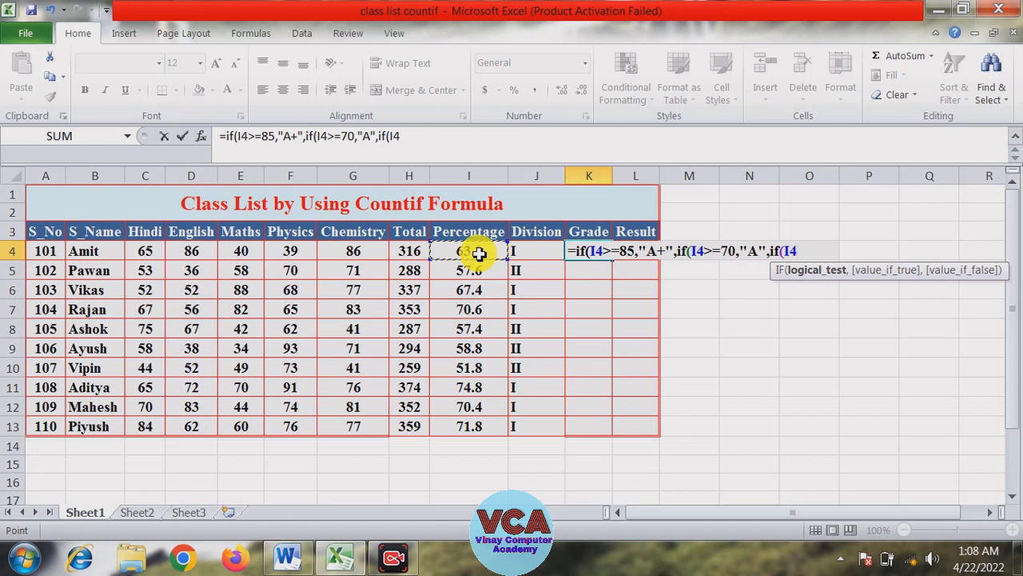
pyautogui.write('>=60')
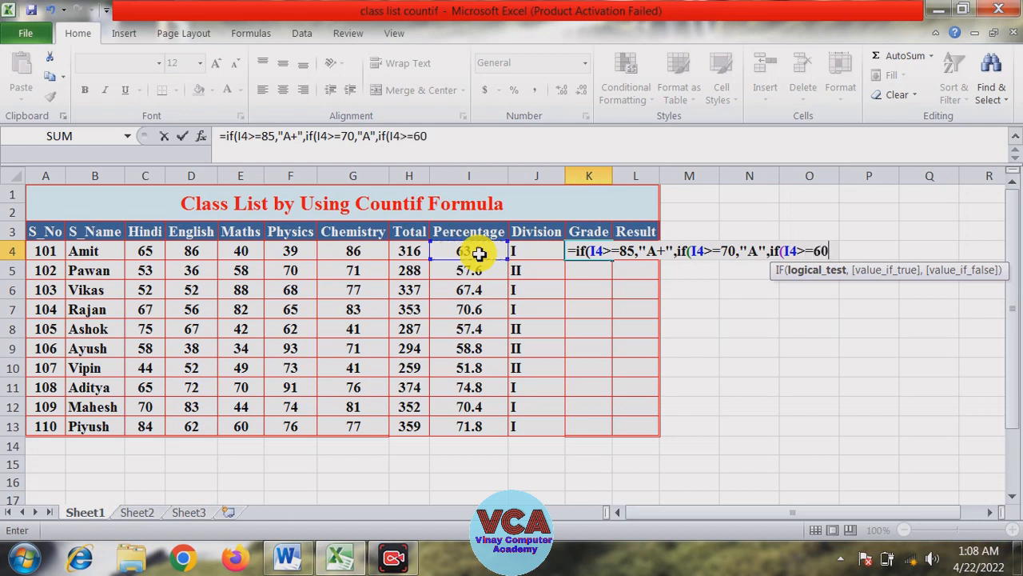
pyautogui.write(',"B')
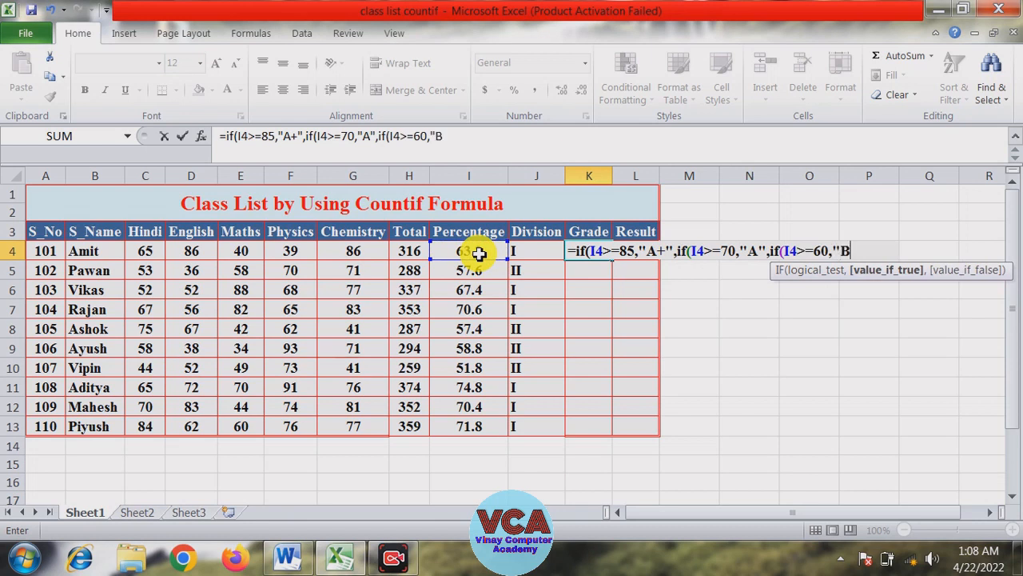
pyautogui.write('",if')
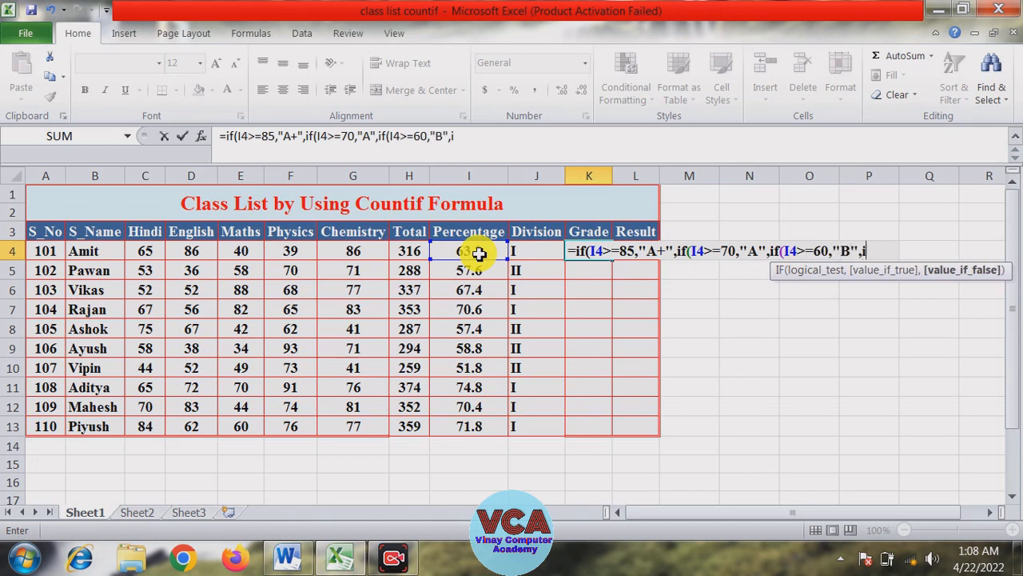
pyautogui.write('(')
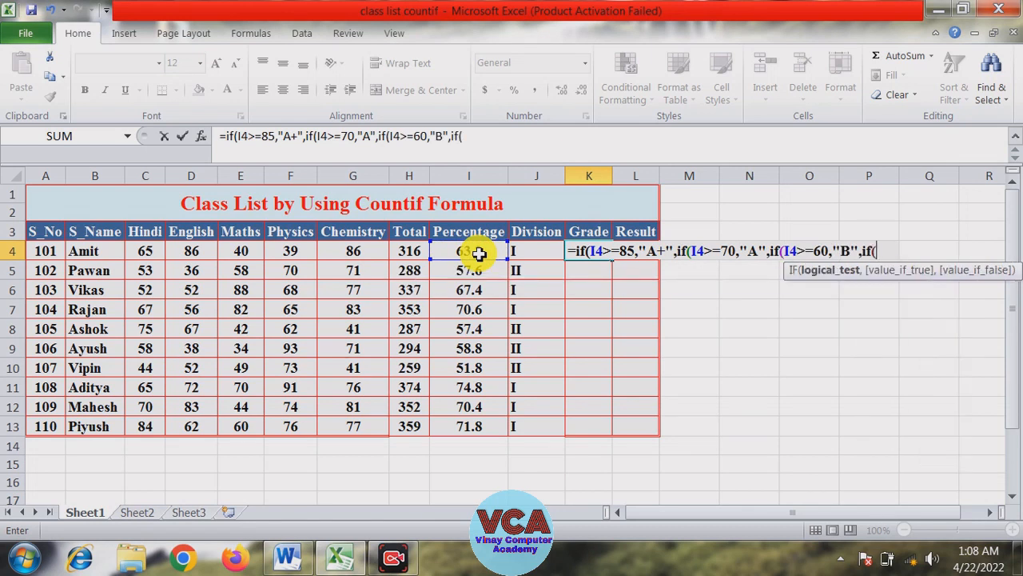
pyautogui.click(479, 253)
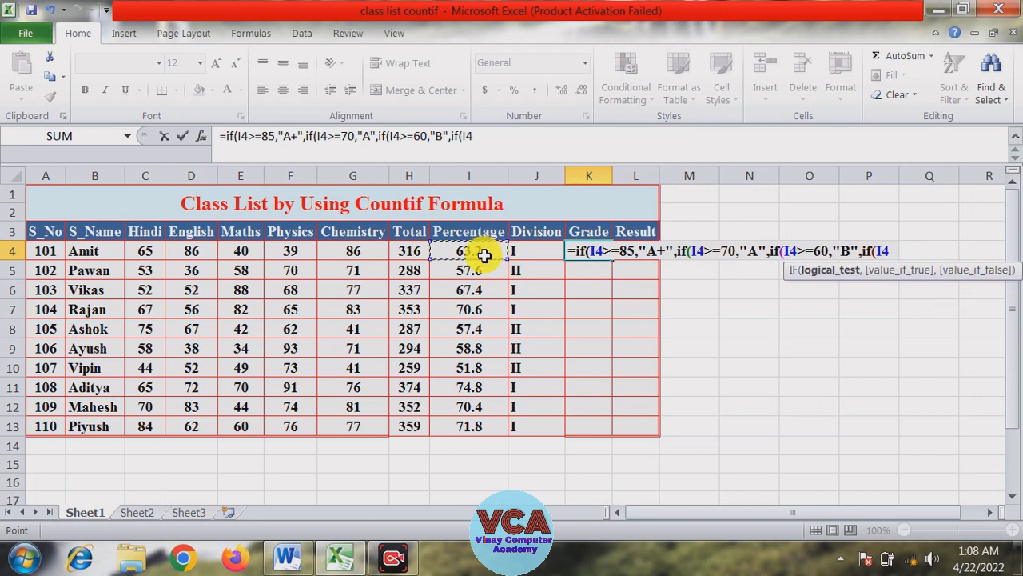
pyautogui.write('>=')
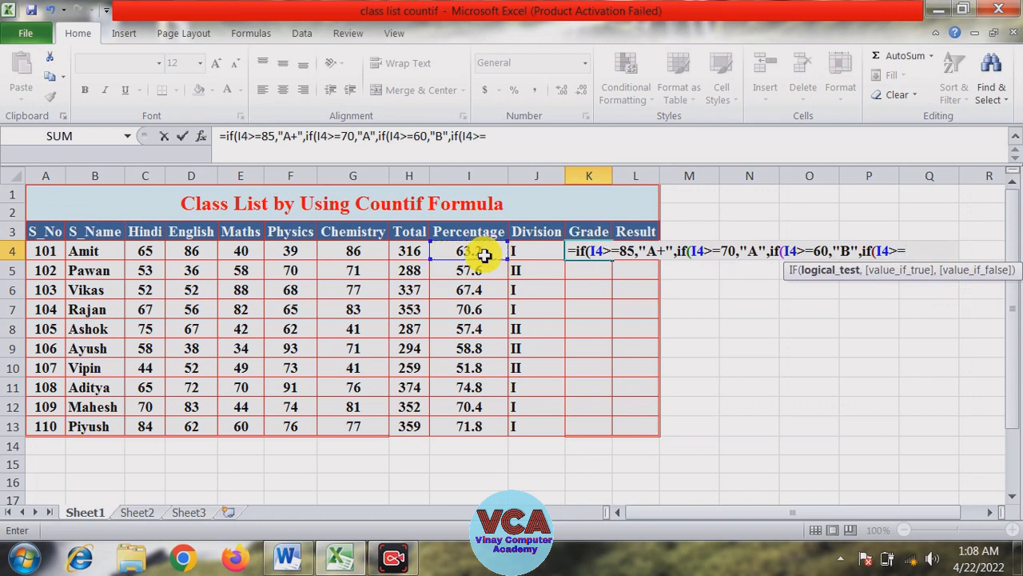
pyautogui.write('45,"')
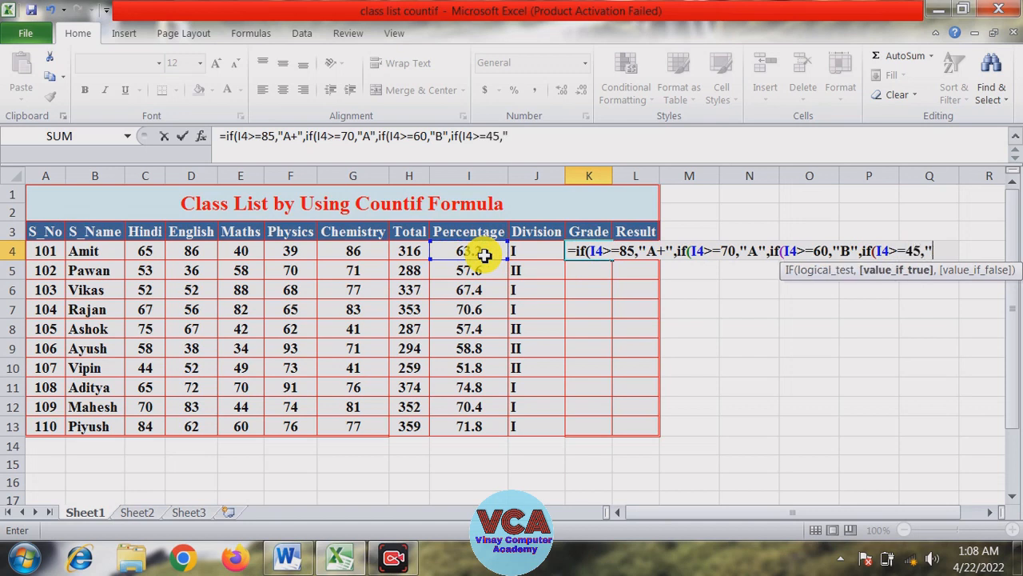
pyautogui.write('C",if')
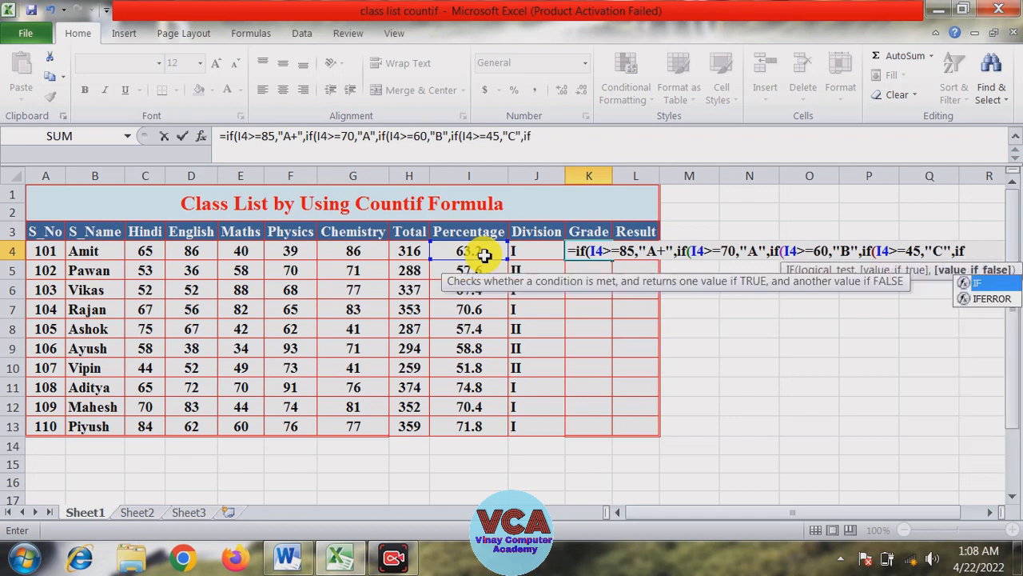
# Complete the K4 Grade formula with "D" for I4>=33, a "--" fallback and all closing parentheses, and enter it
pyautogui.write('(I4>')
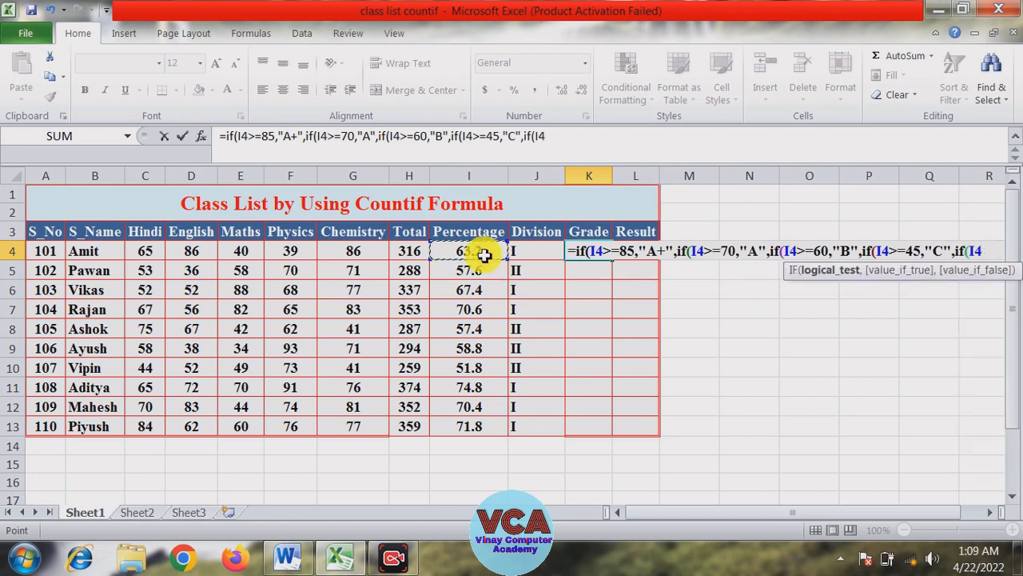
pyautogui.write('=33')
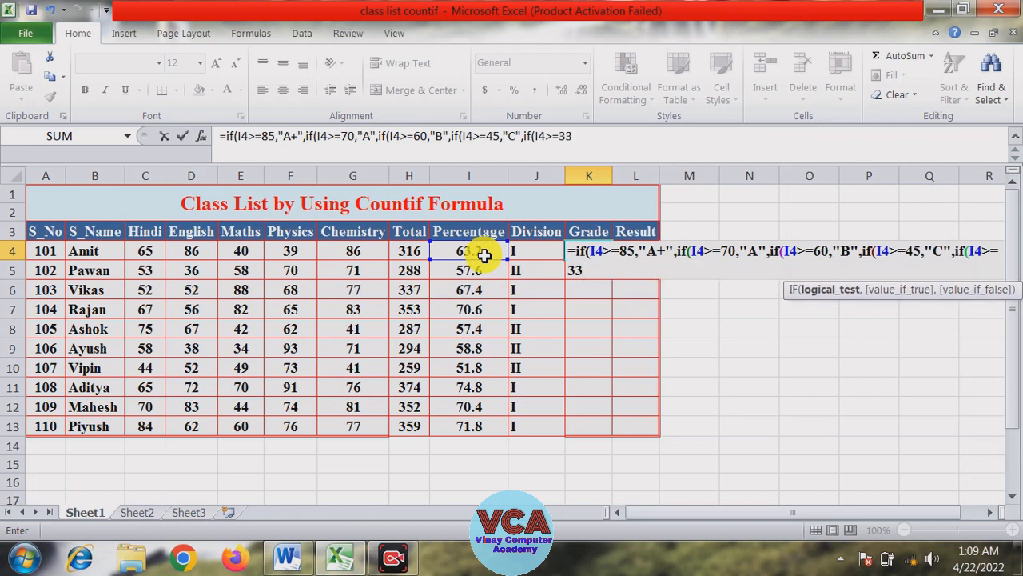
pyautogui.write(',')
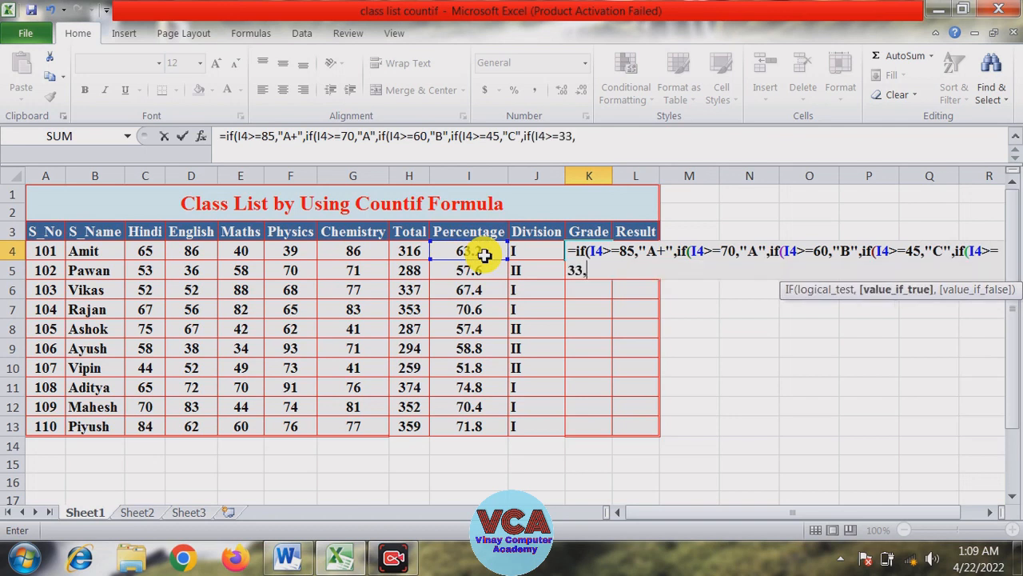
pyautogui.write('"D",')
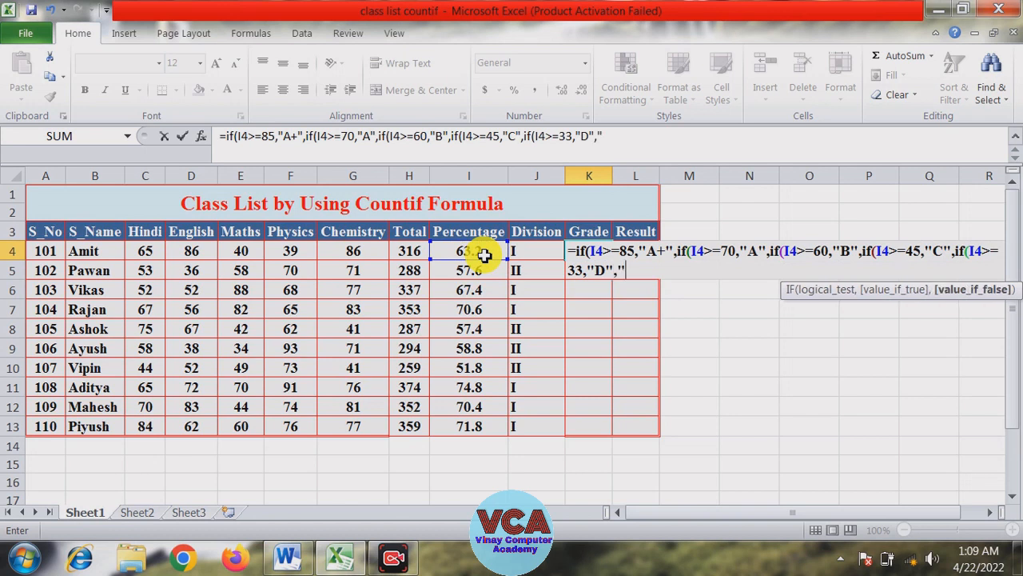
pyautogui.write('"--")))))')
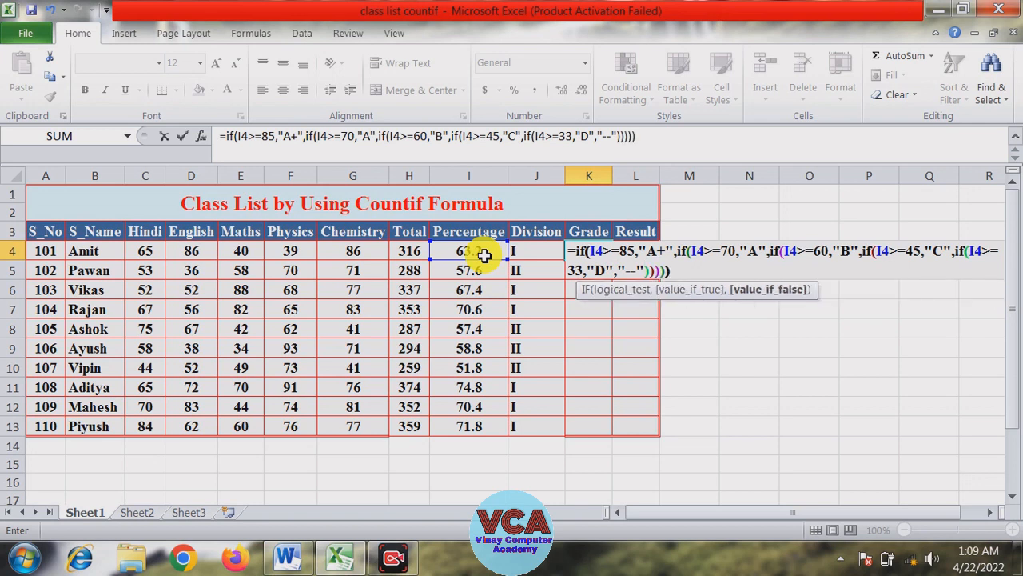
pyautogui.press('Return')
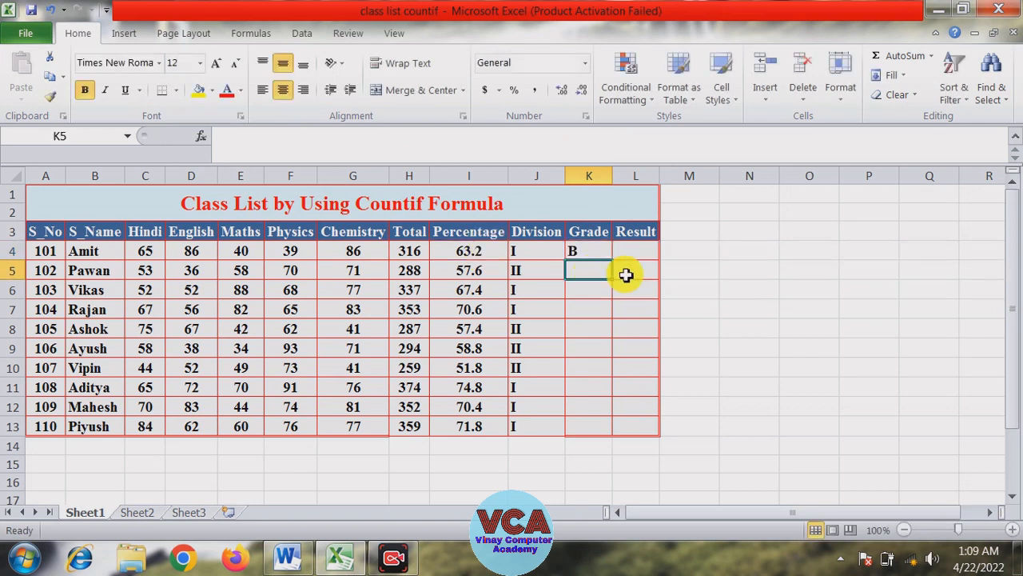
# Fill the Grade formula from K4 down to K13 for all students
pyautogui.click(601, 253)
pyautogui.moveTo(613, 260); pyautogui.dragTo(620, 427)
pyautogui.click(546, 347)
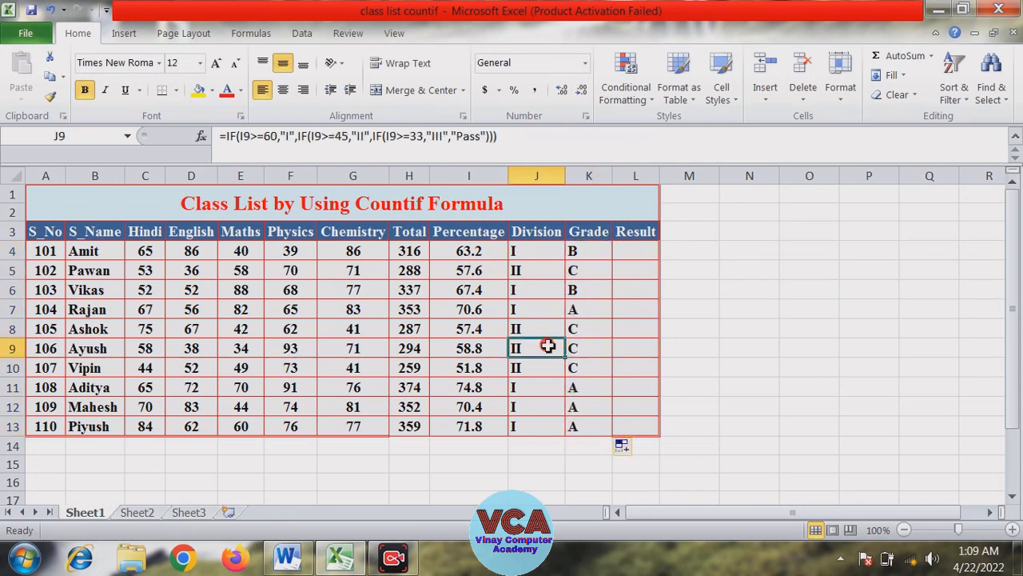
# On Sheet2, change the first Result criterion in A2 to "All Subjects>=33" and autofit column A
pyautogui.click(638, 254)
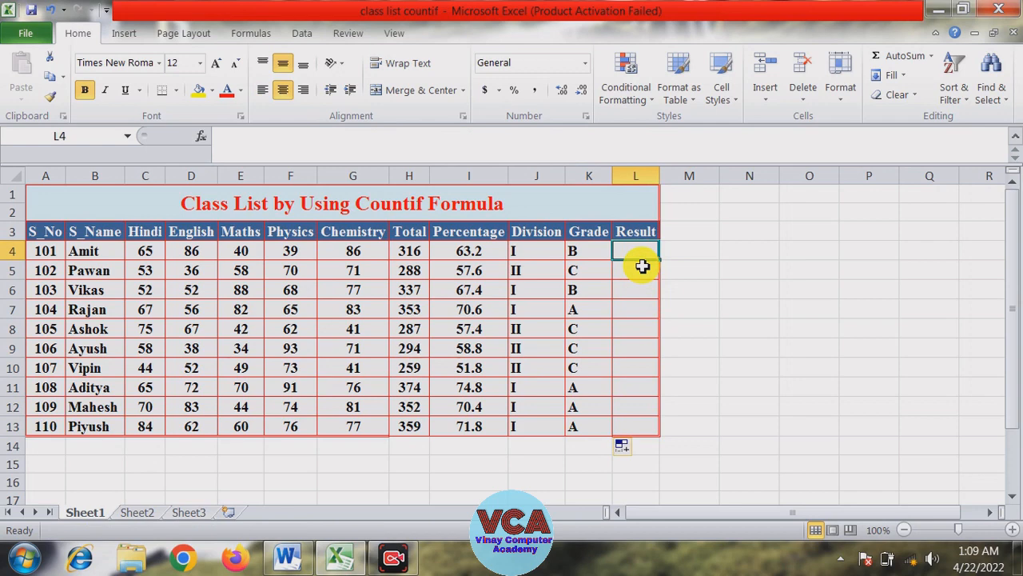
pyautogui.click(146, 512)
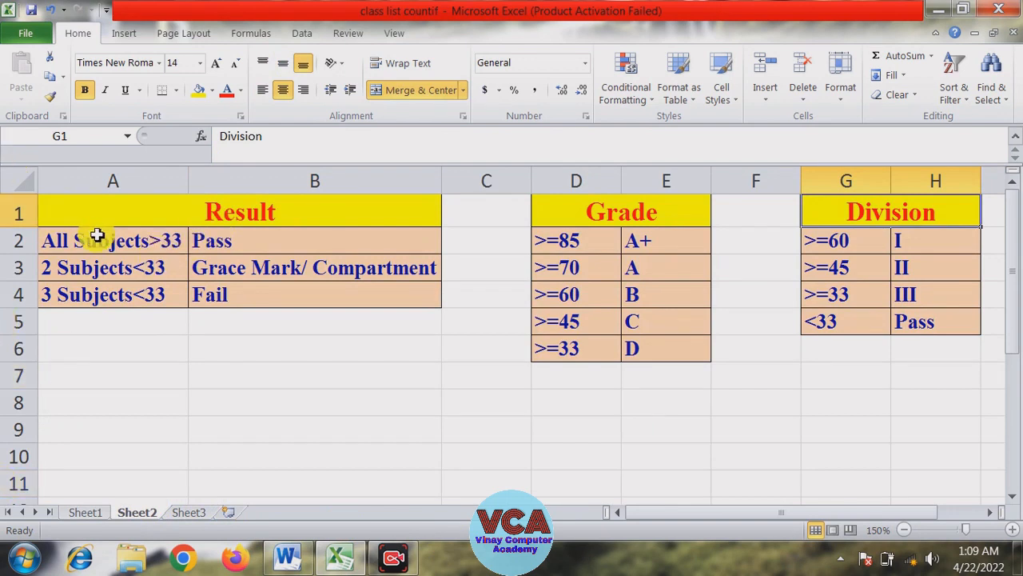
pyautogui.doubleClick(162, 241)
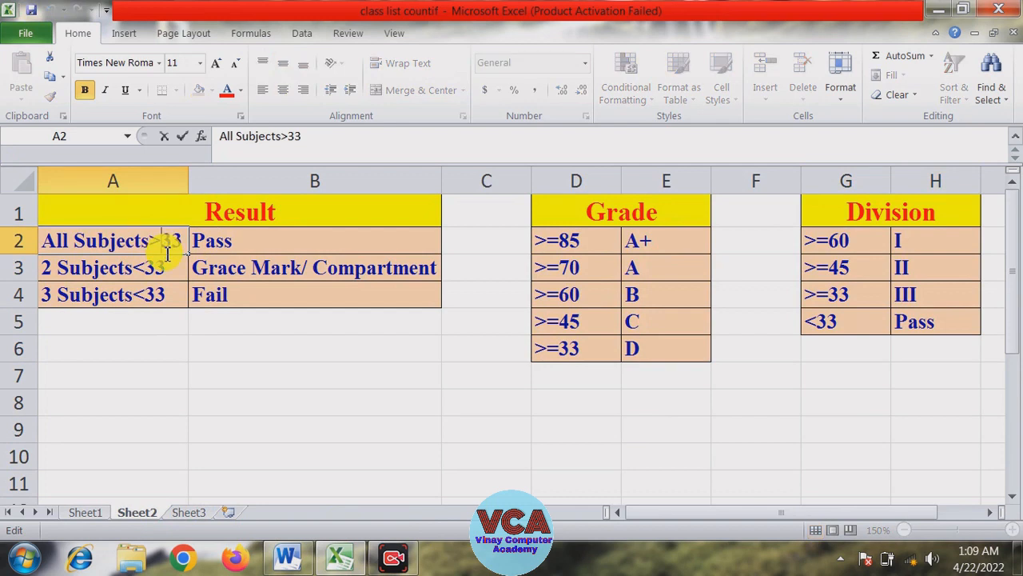
pyautogui.write('=')
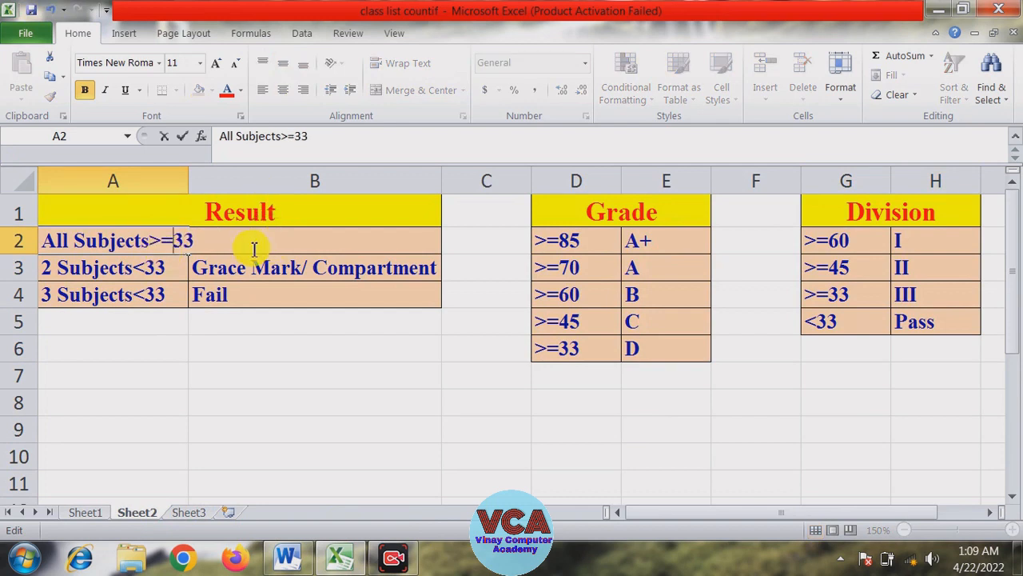
pyautogui.press('Return')
pyautogui.doubleClick(188, 181)
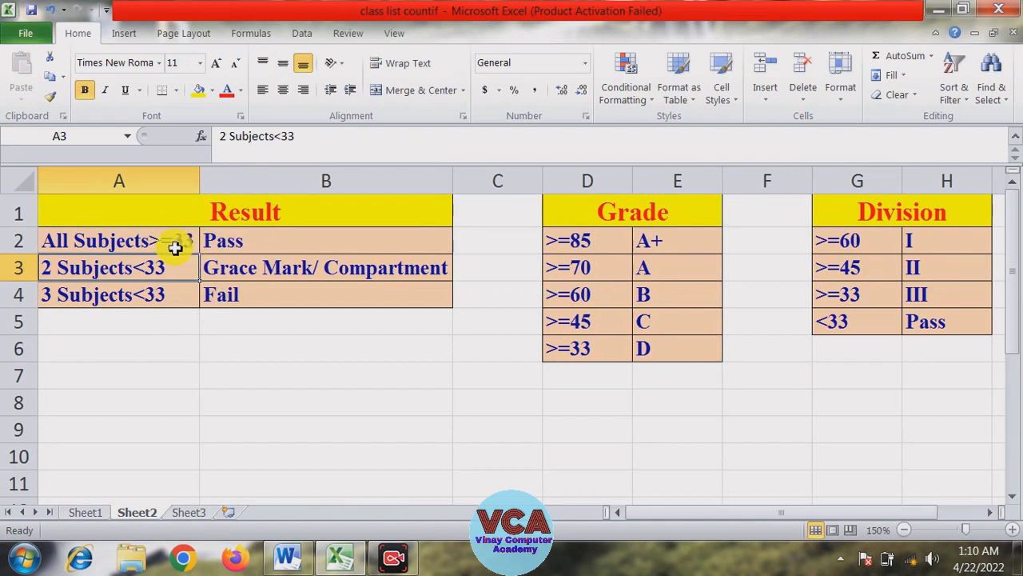
# Review each Result criterion and its matching outcome in A2:B4 on Sheet2
pyautogui.click(236, 240)
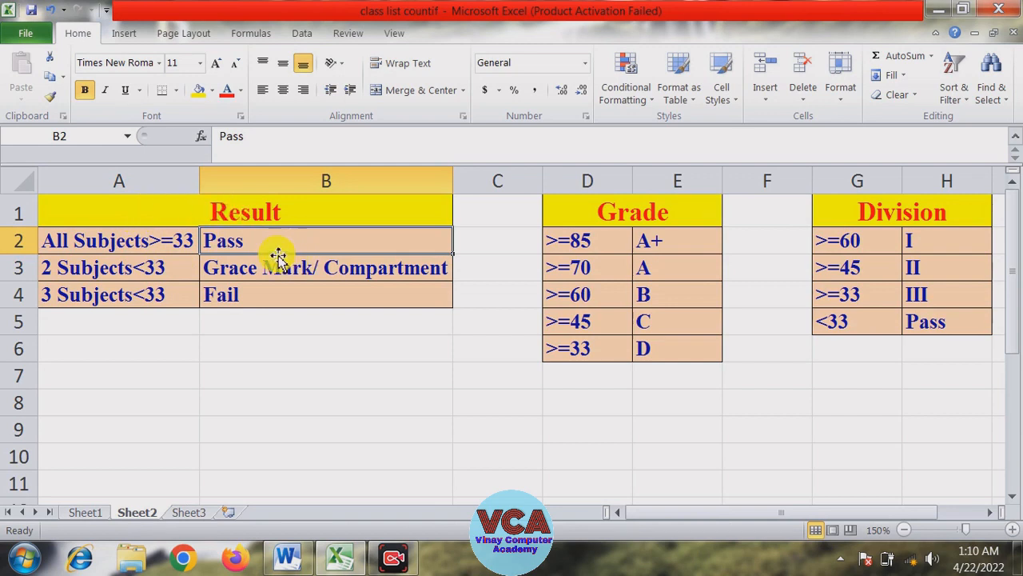
pyautogui.click(122, 276)
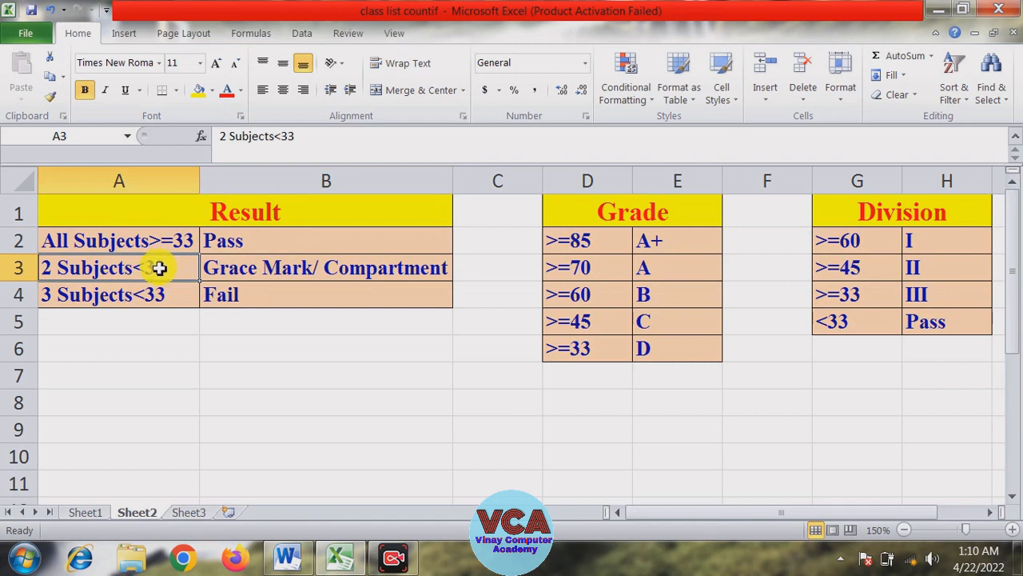
pyautogui.click(279, 279)
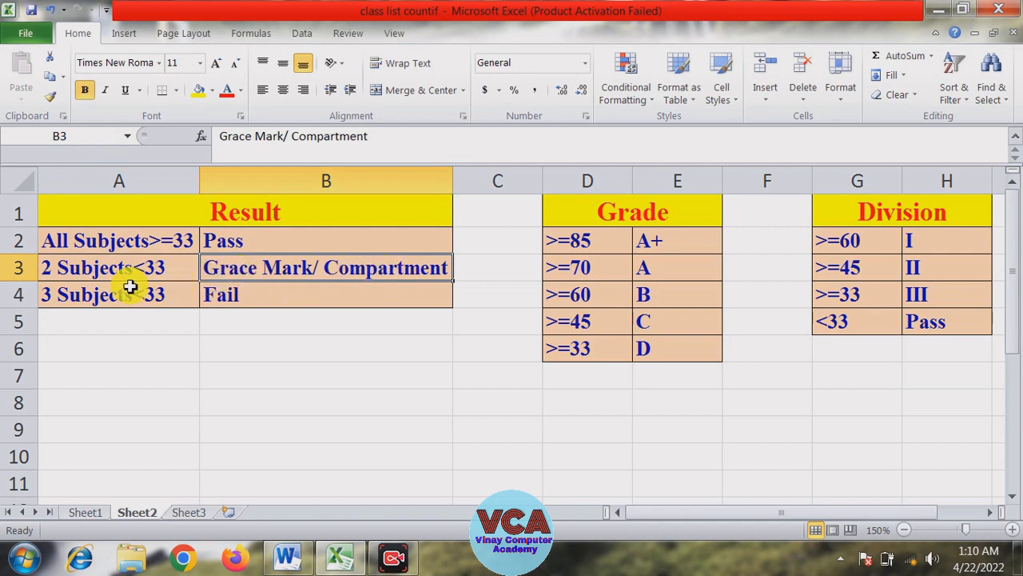
pyautogui.click(87, 305)
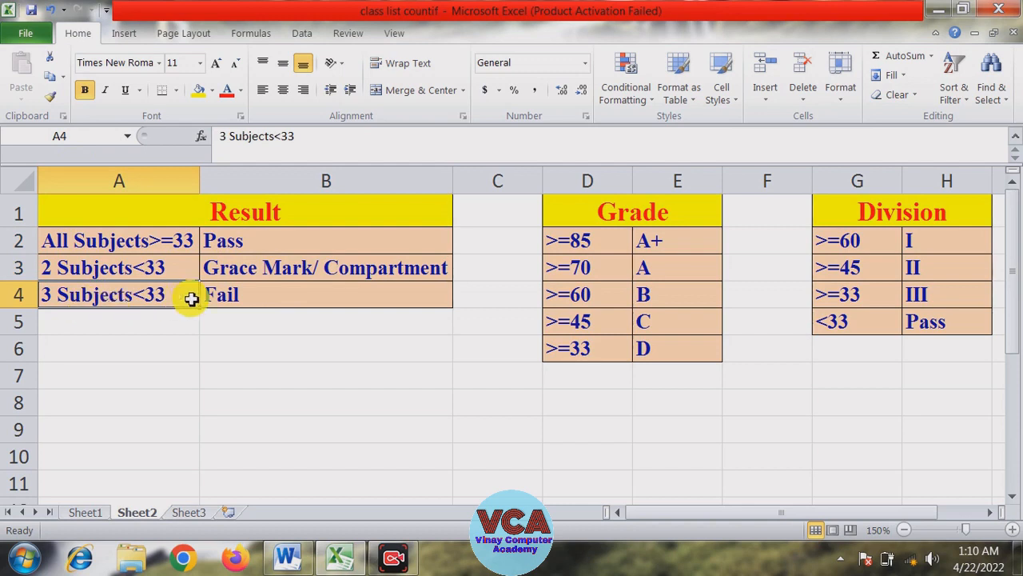
pyautogui.click(234, 293)
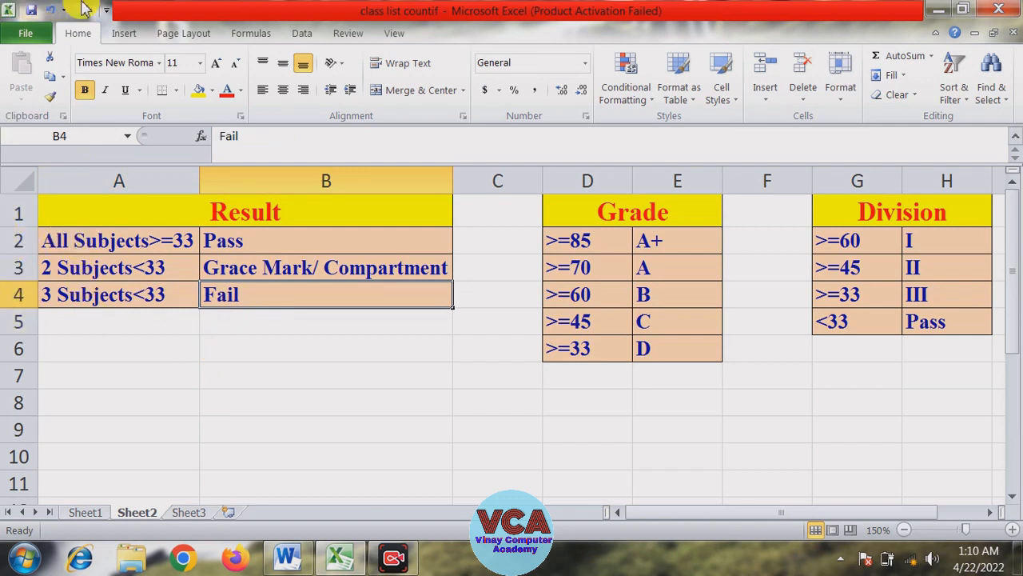
# Return to Sheet1 and left-align the first Result cell, L4
pyautogui.click(190, 512)
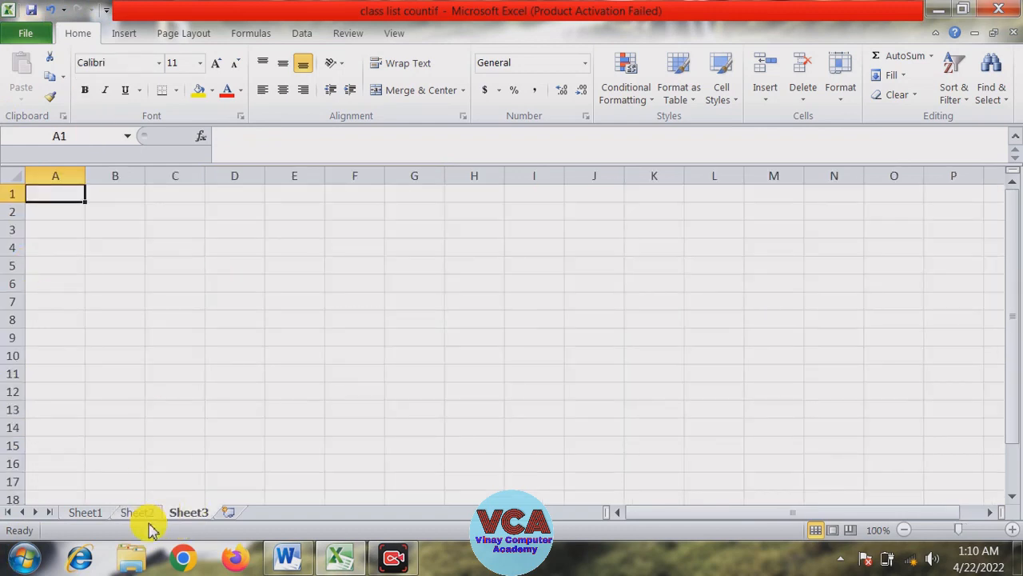
pyautogui.click(84, 513)
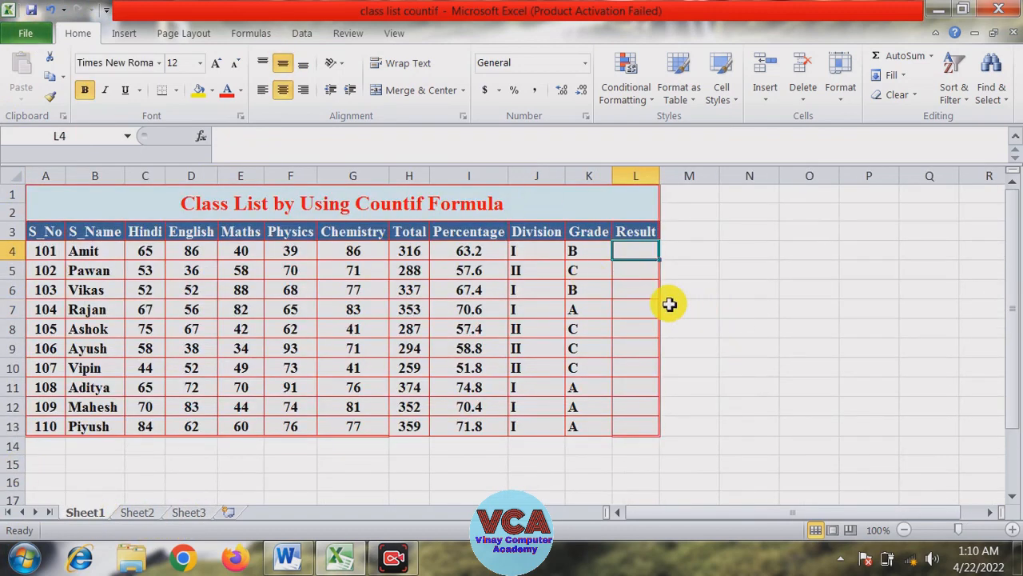
pyautogui.click(262, 89)
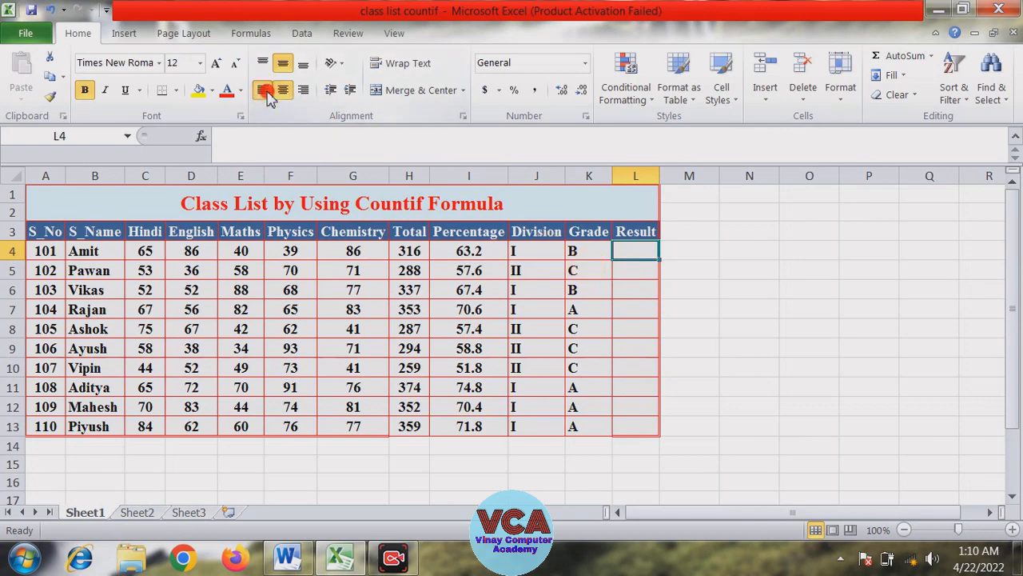
pyautogui.write('=')
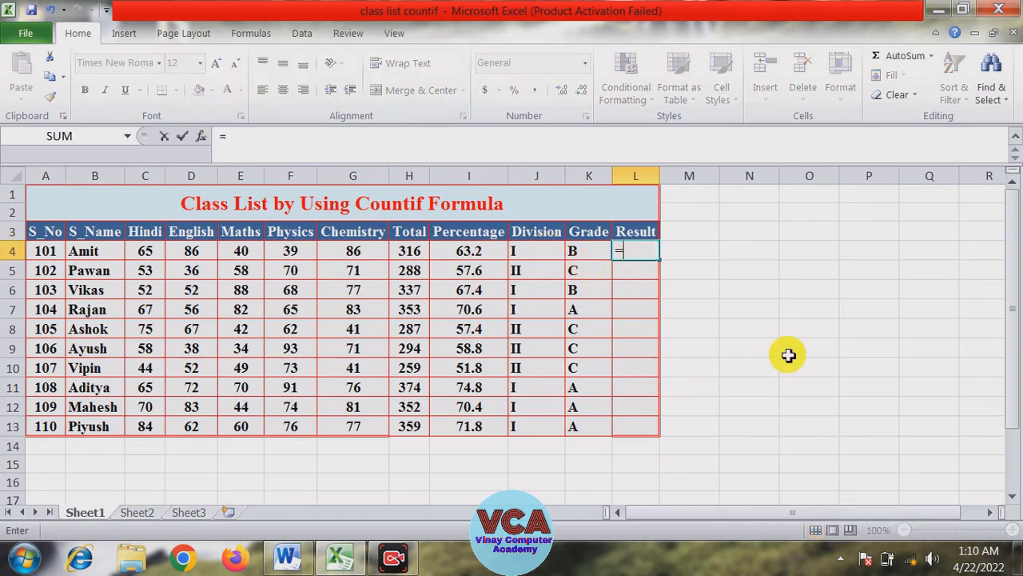
pyautogui.write('if(')
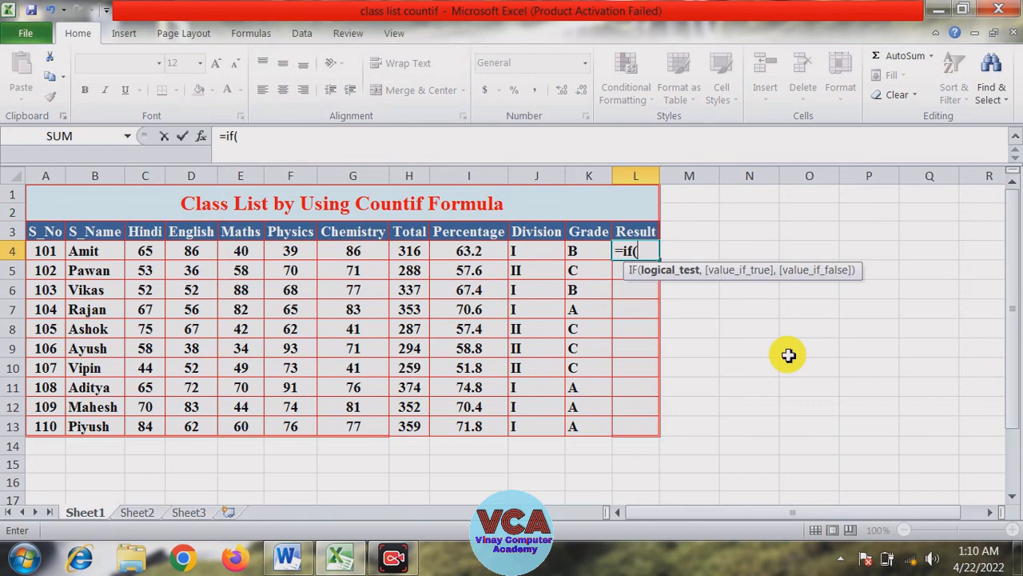
pyautogui.write('con')
pyautogui.press('BackSpace')
pyautogui.press('BackSpace')
pyautogui.press('BackSpace')
pyautogui.press('BackSpace')
pyautogui.press('BackSpace')
pyautogui.press('BackSpace')
pyautogui.press('BackSpace')
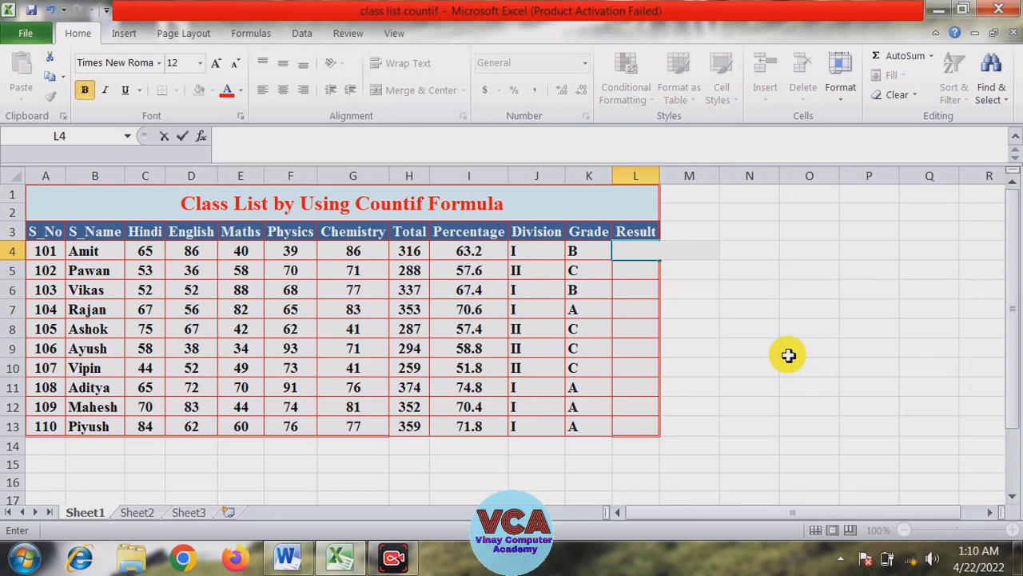
# Begin the L4 Result formula with an IF whose test is a COUNTIF over the subject marks C4:G4
pyautogui.write('=if')
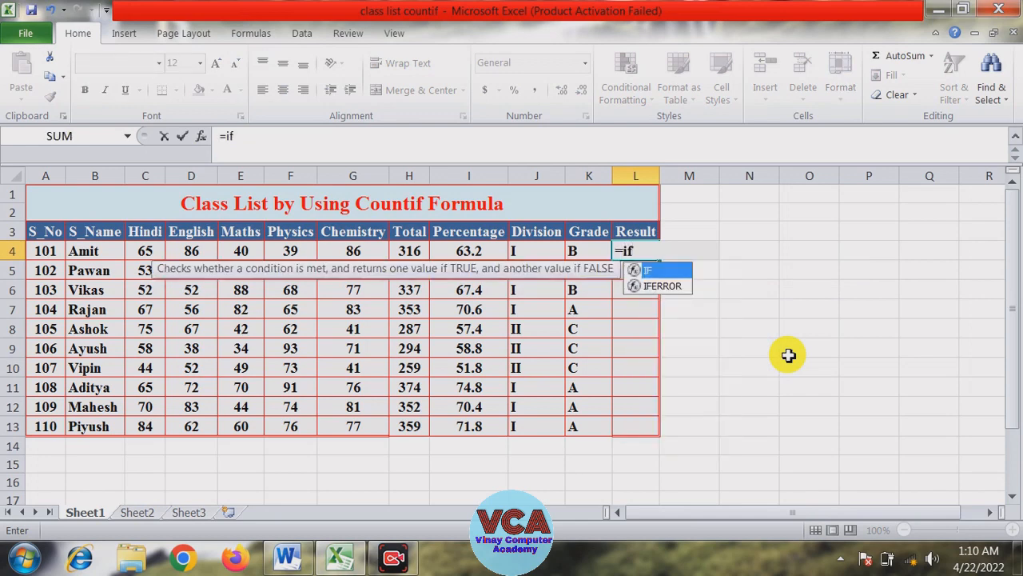
pyautogui.write('(cou')
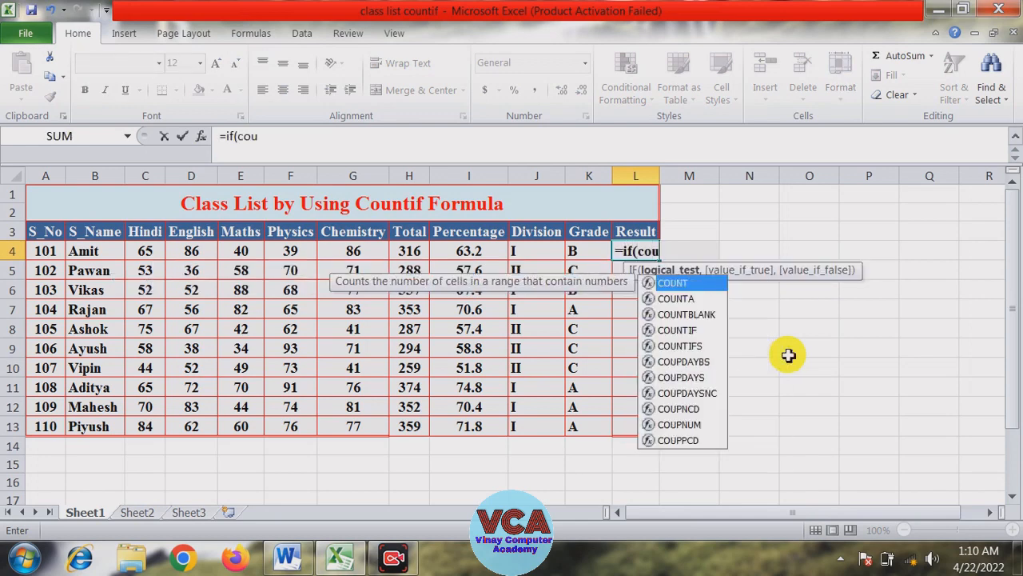
pyautogui.write('ntif')
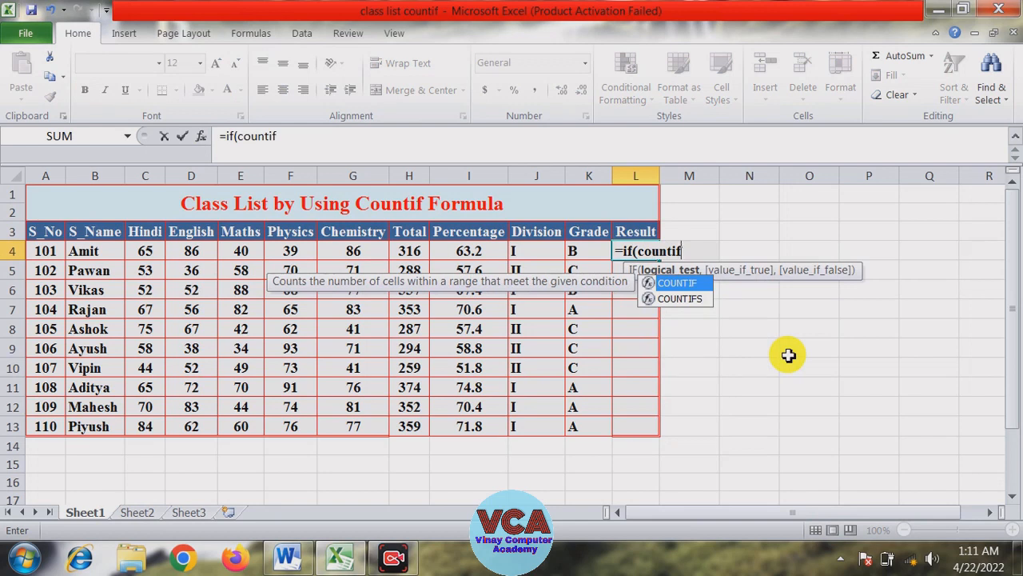
pyautogui.write('(')
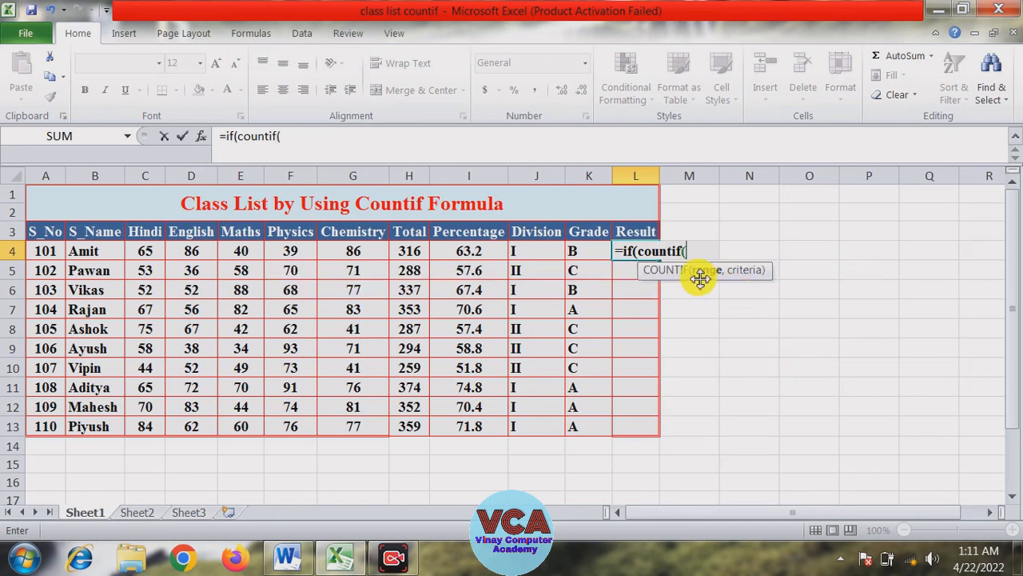
pyautogui.click(148, 251)
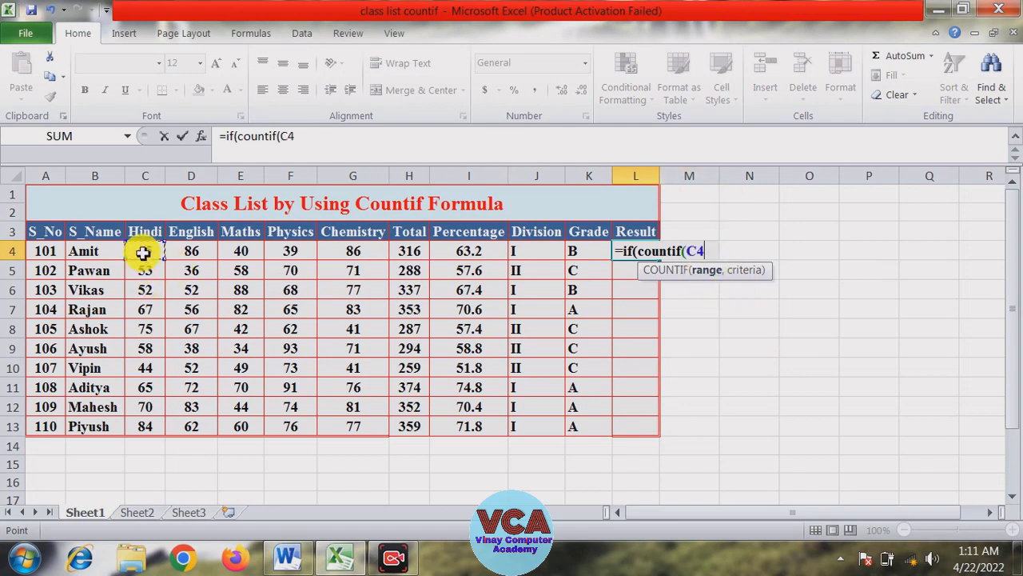
pyautogui.moveTo(153, 251); pyautogui.dragTo(340, 253)
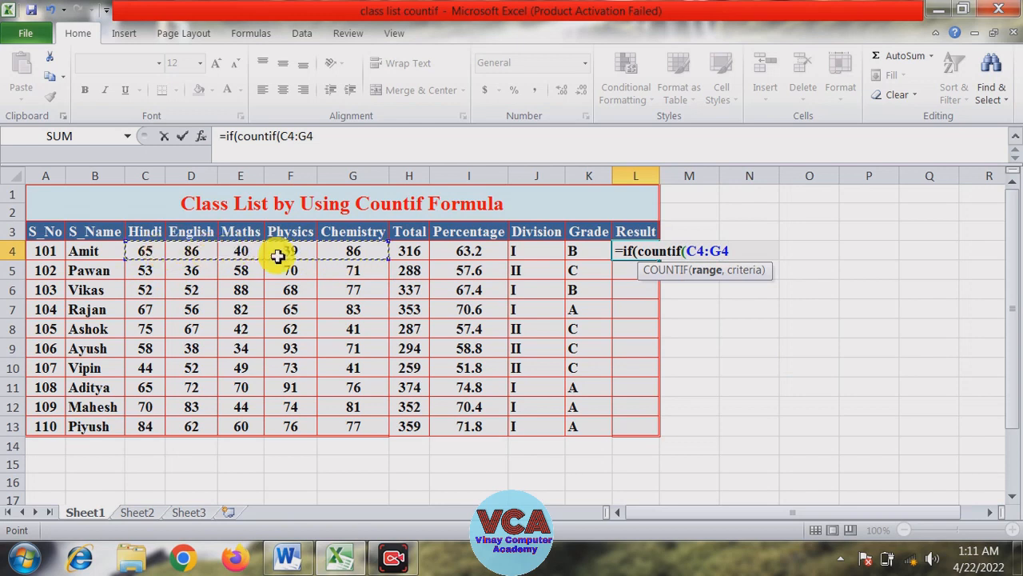
pyautogui.write(',')
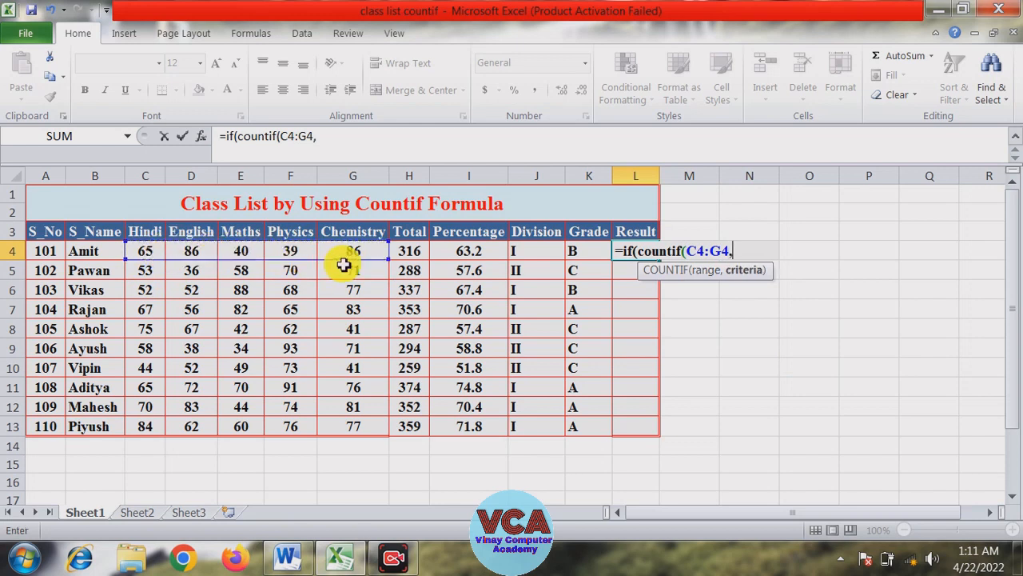
# Give the L4 COUNTIF the criterion ">=33", compare its count with =5, and return "Pass" when true
pyautogui.write('">=33')
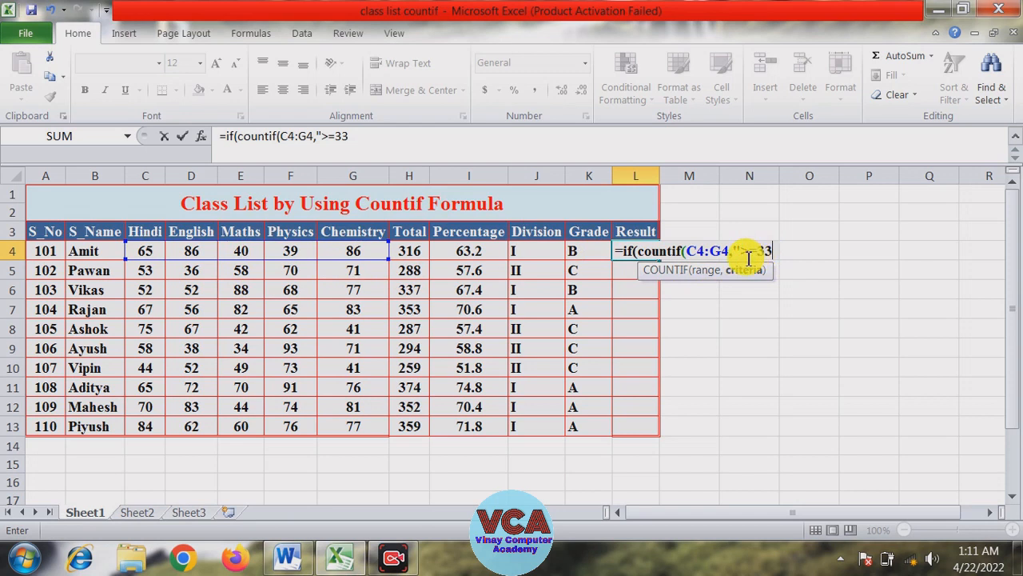
pyautogui.write('"')
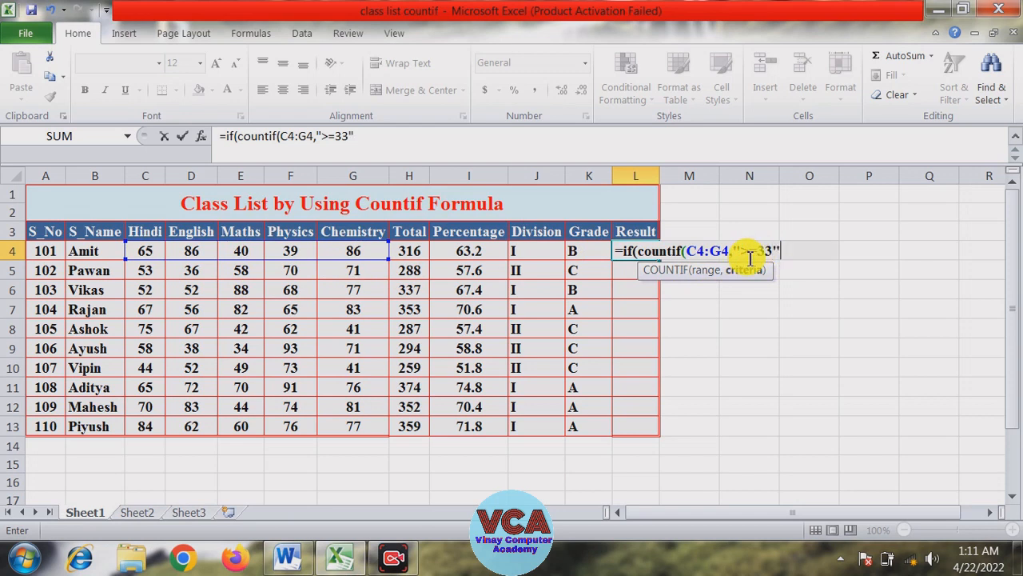
pyautogui.write(')=')
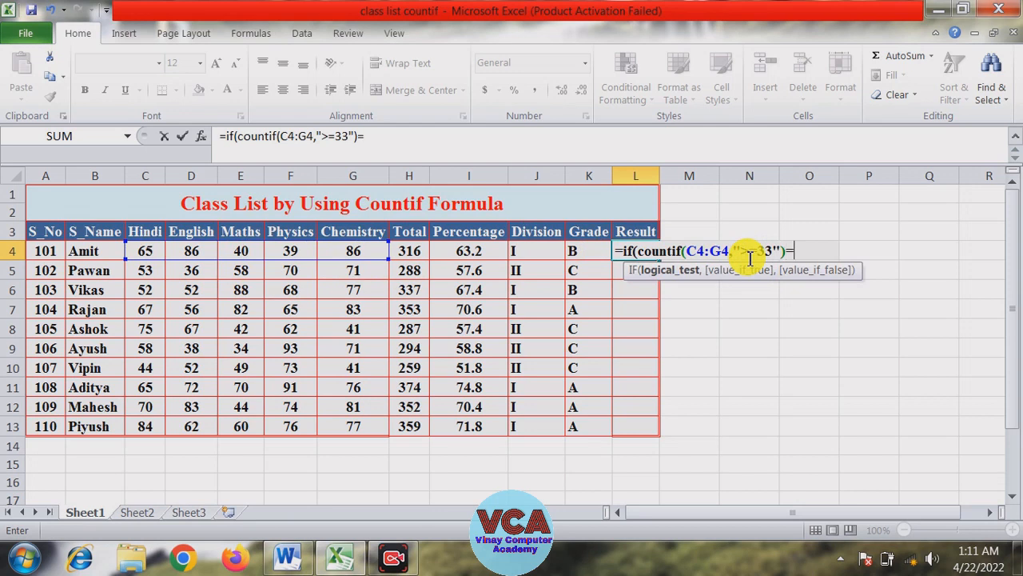
pyautogui.write('5')
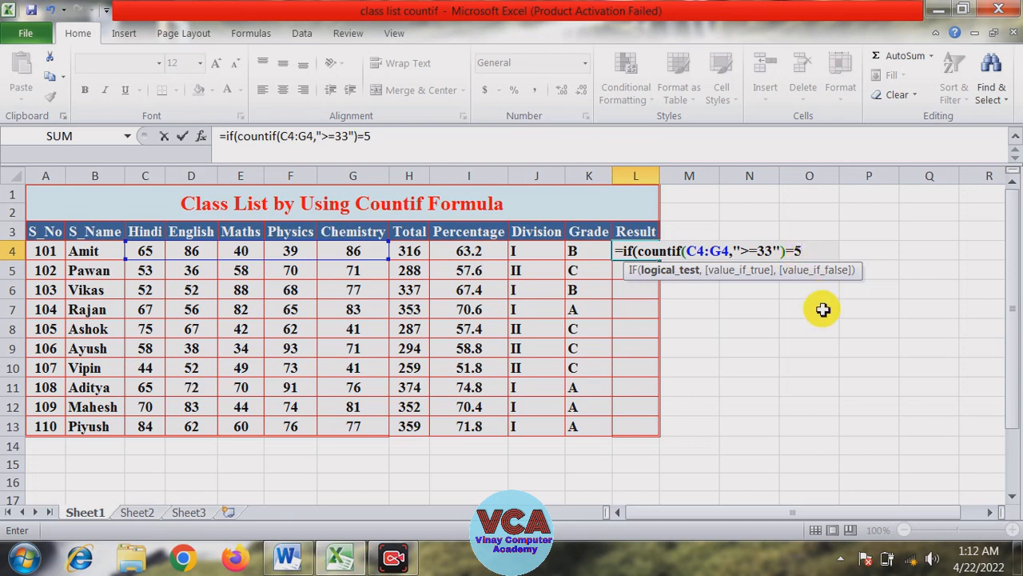
pyautogui.write(',')
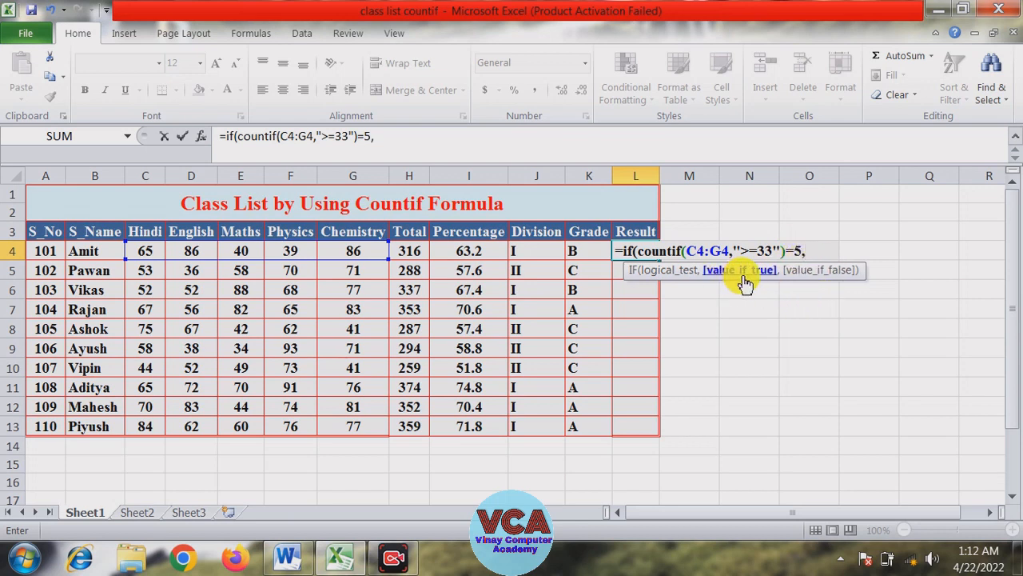
pyautogui.write('"')
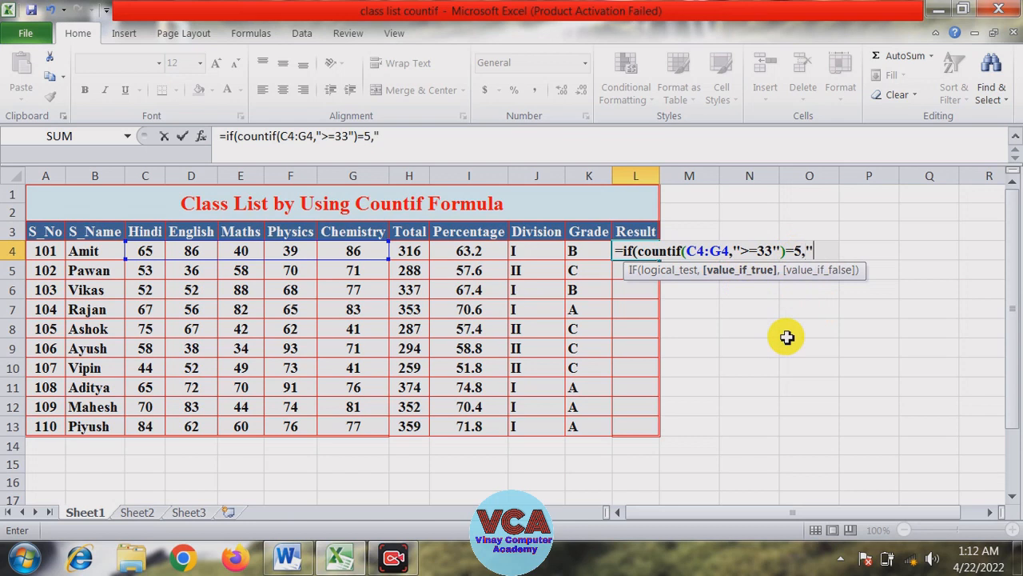
pyautogui.write('Pass"')
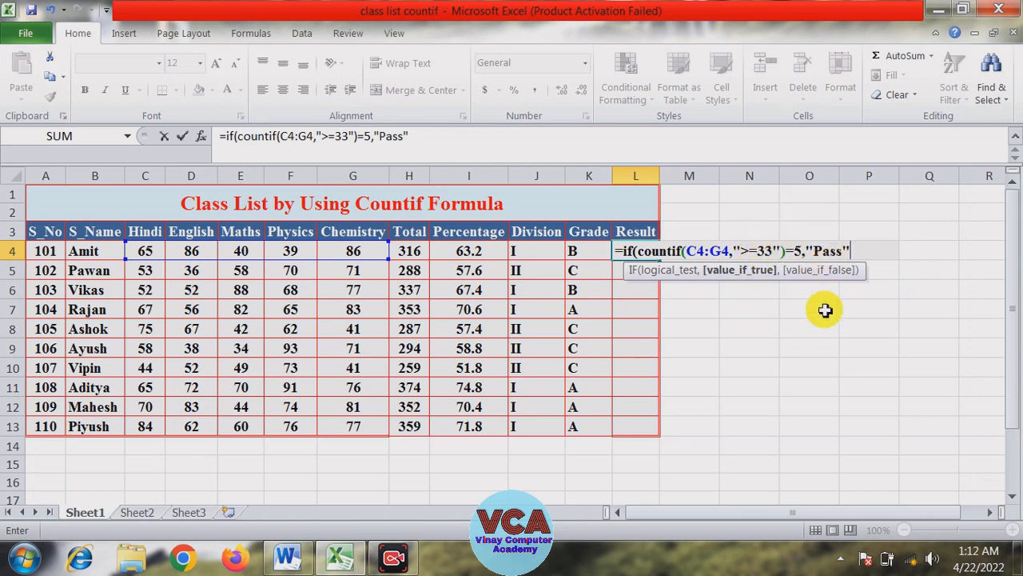
pyautogui.write(',')
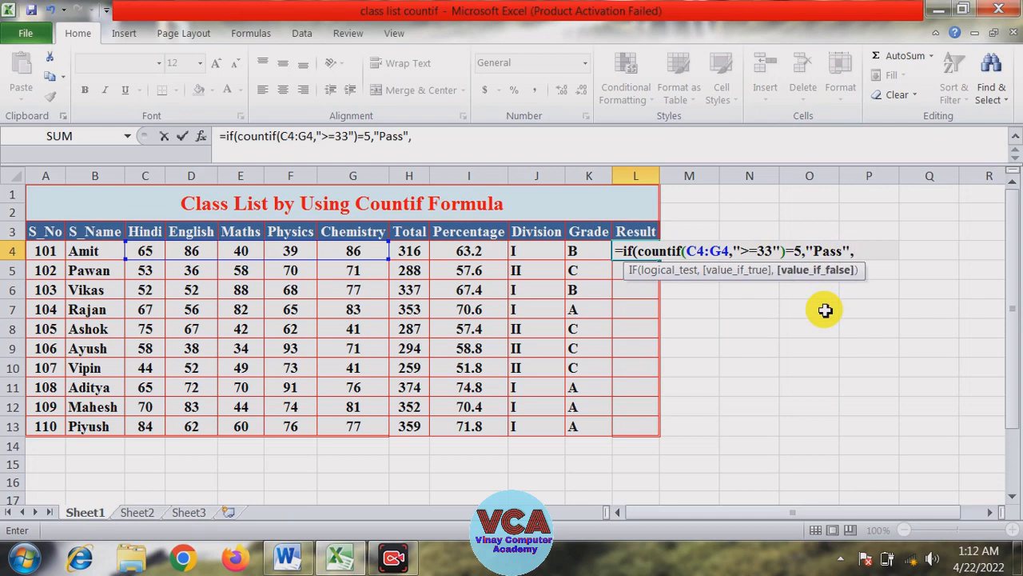
# Add a nested IF with a second COUNTIF over C4:G4 as the false branch of the L4 formula
pyautogui.write('if(')
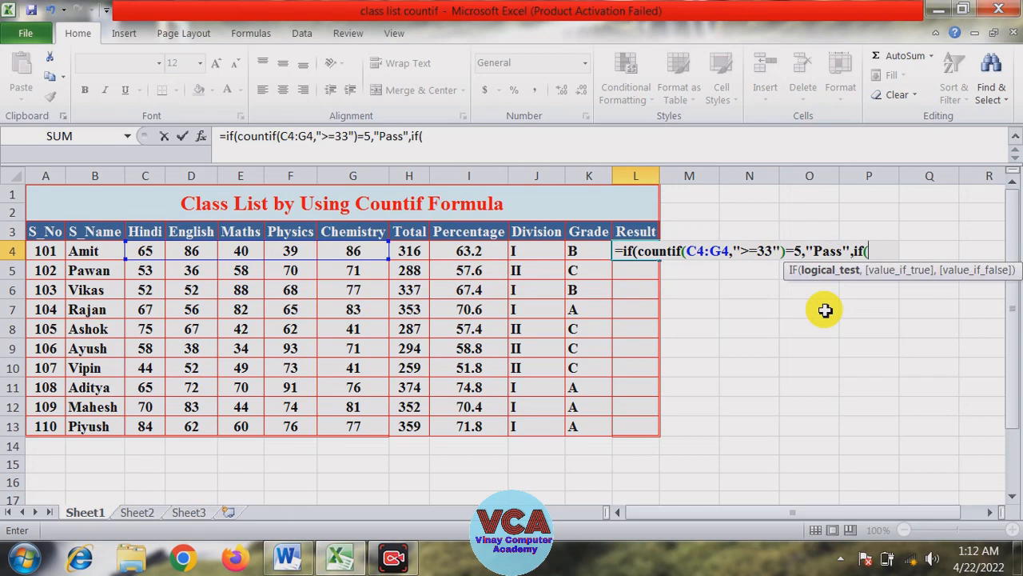
pyautogui.write('cou')
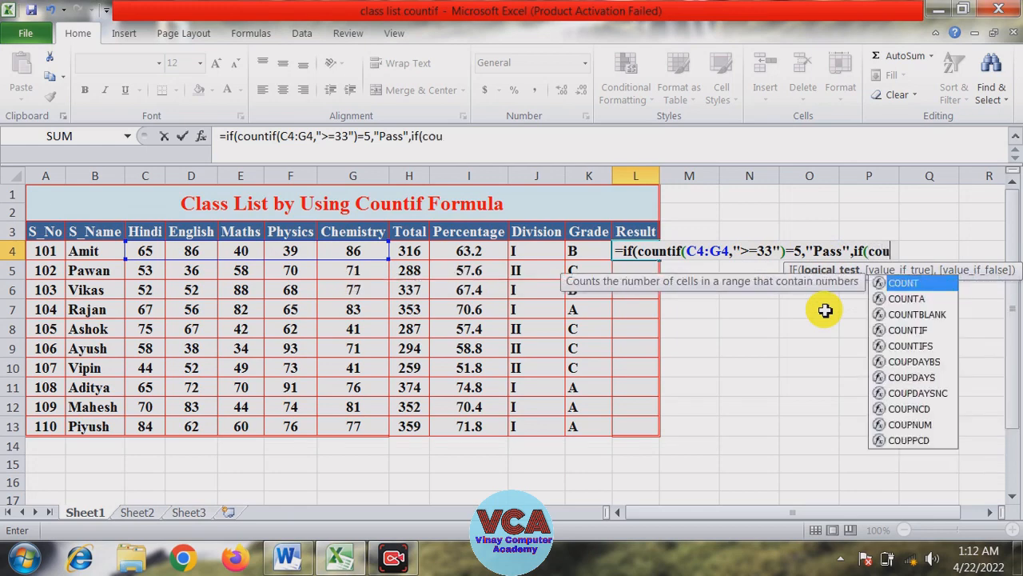
pyautogui.write('ntif')
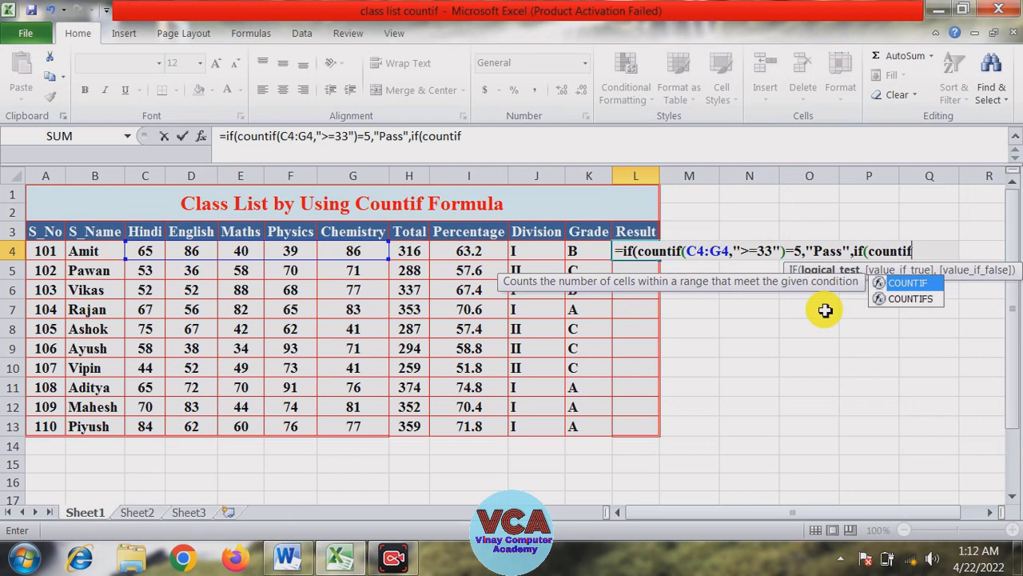
pyautogui.write('(')
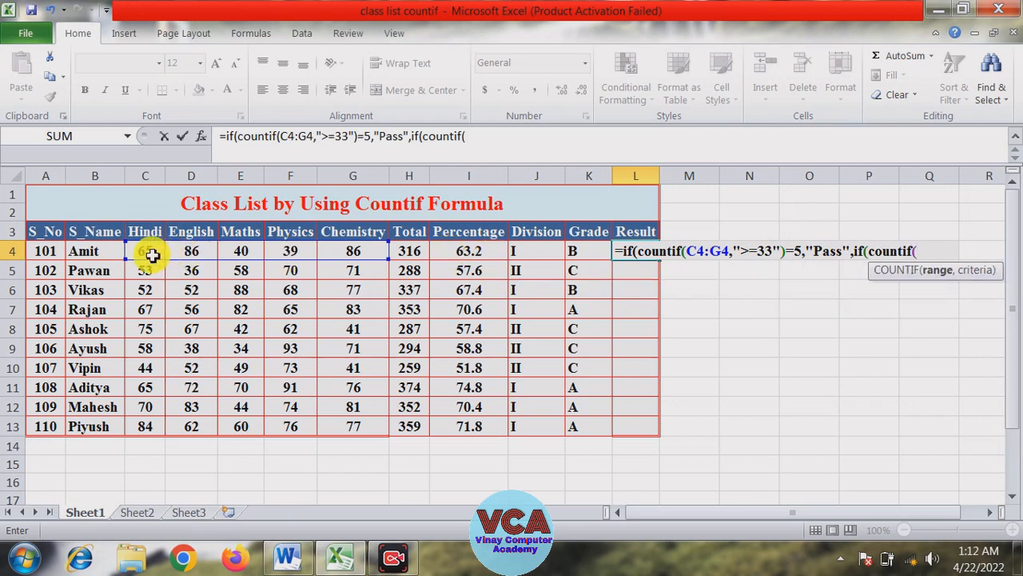
pyautogui.moveTo(152, 254); pyautogui.dragTo(375, 253)
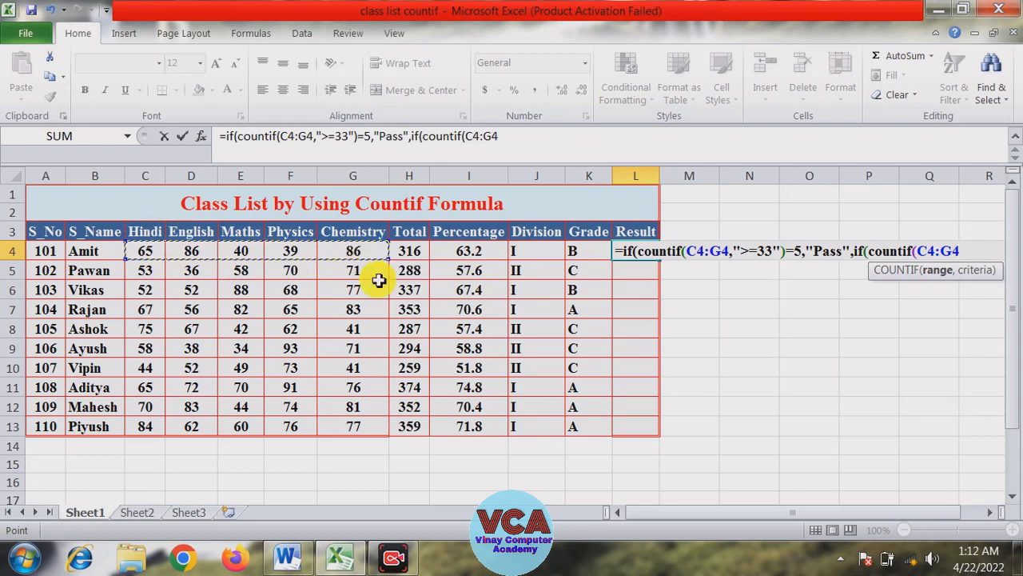
pyautogui.write(',')
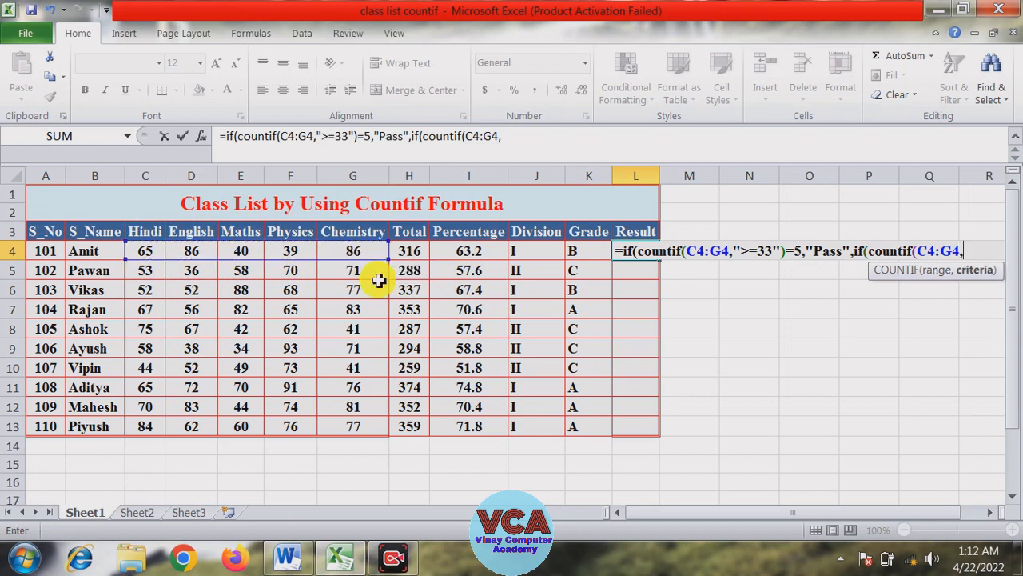
# Give the second COUNTIF in the L4 formula the criterion "<33" and compare its count with <=2
pyautogui.write('">')
pyautogui.press('BackSpace')
pyautogui.write('<==')
pyautogui.press('BackSpace')
pyautogui.press('BackSpace')
pyautogui.write('33")')
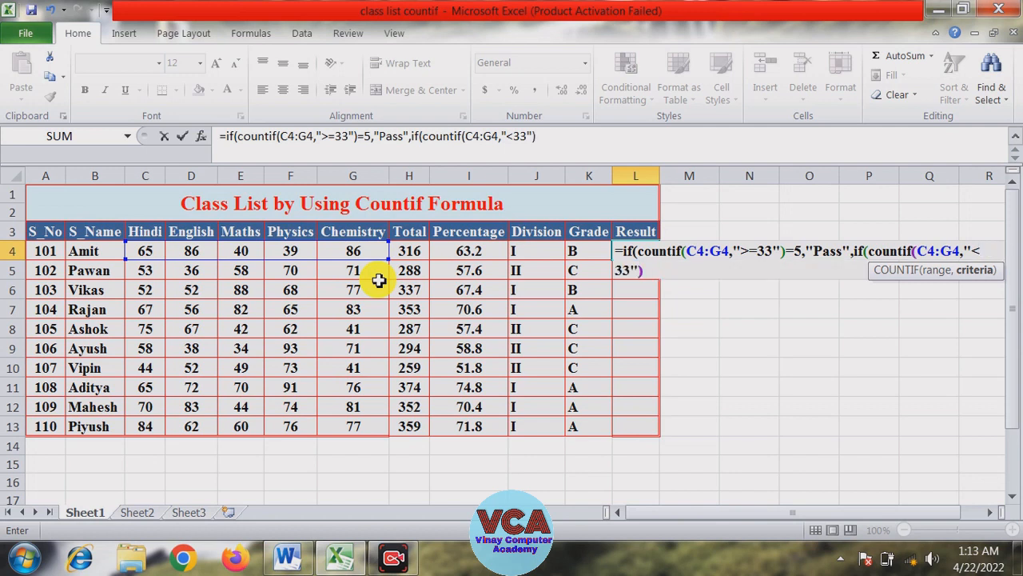
pyautogui.write('<=2')
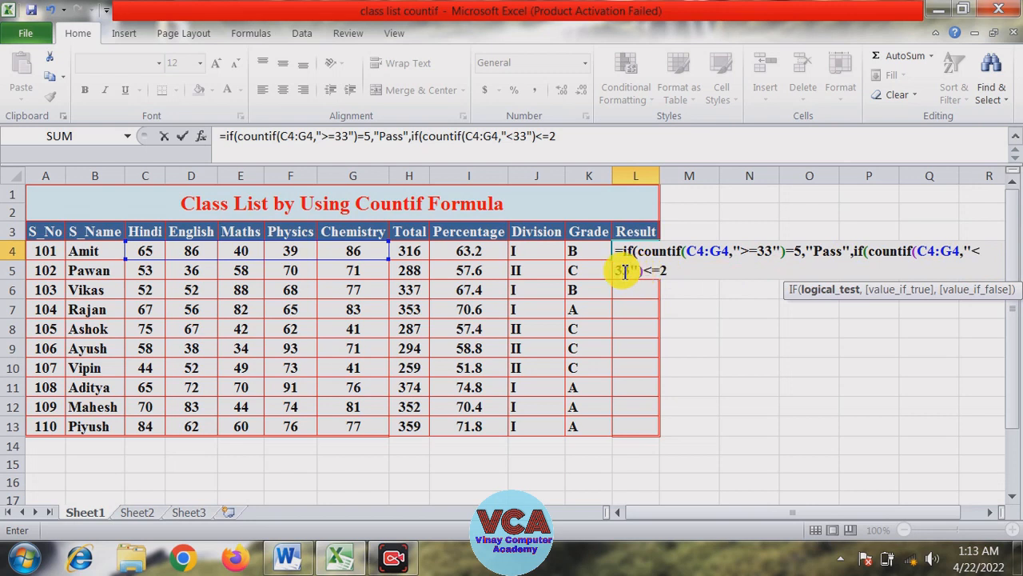
pyautogui.moveTo(669, 269); pyautogui.dragTo(649, 268)
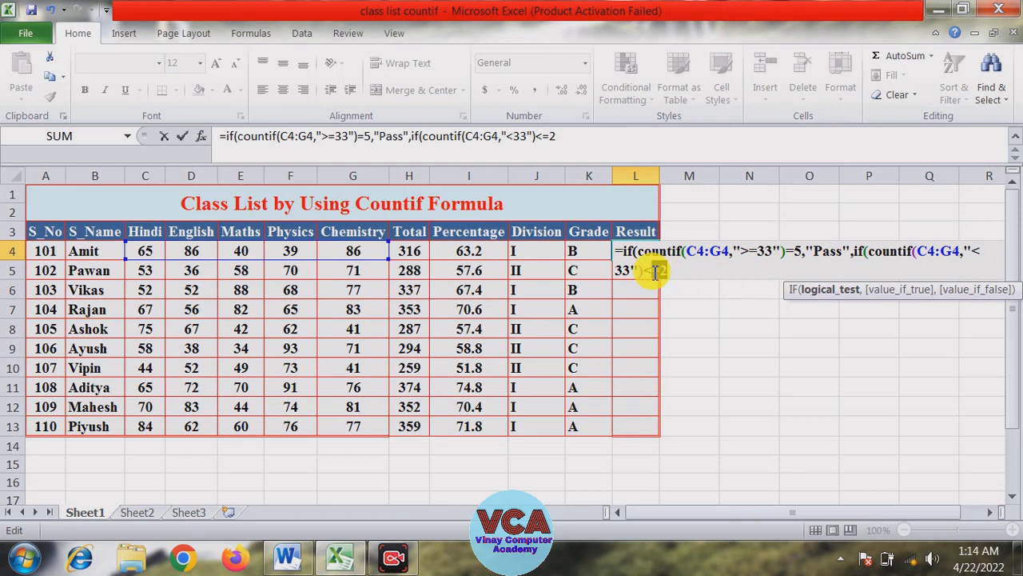
pyautogui.click(669, 271)
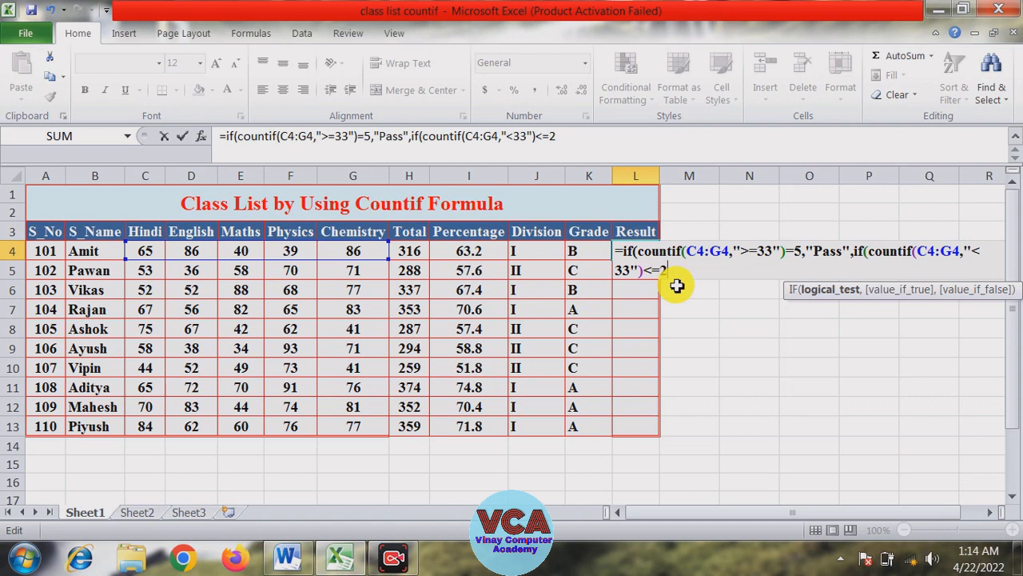
# Return "GM" as the true value of the nested IF in the L4 formula
pyautogui.write(',"')
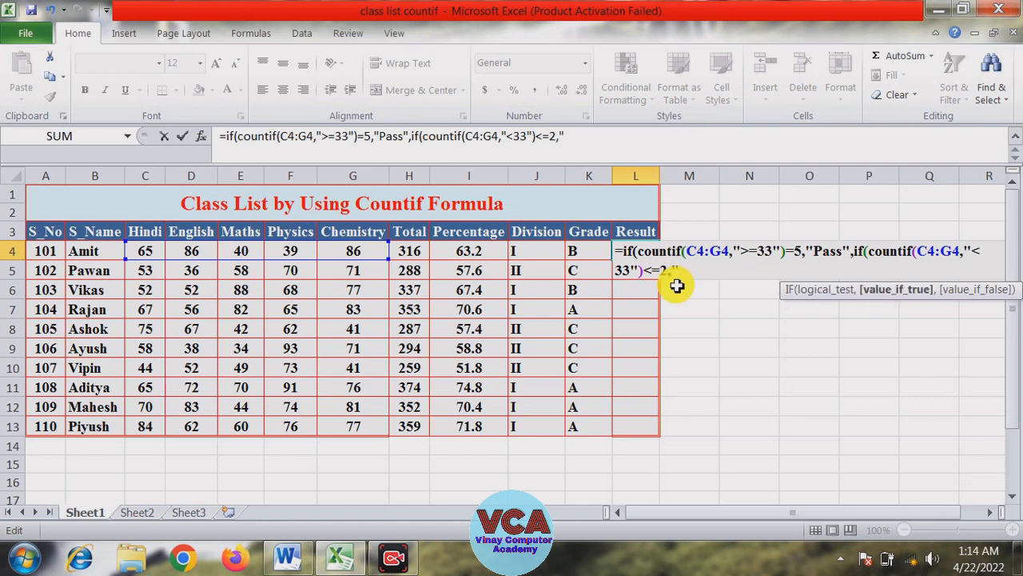
pyautogui.write('Grame')
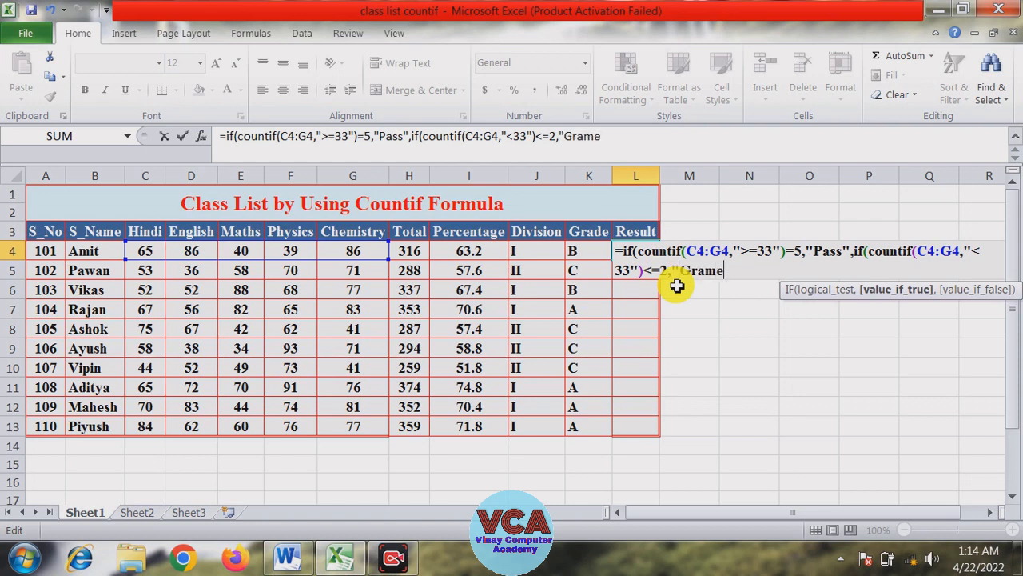
pyautogui.press('BackSpace')
pyautogui.press('BackSpace')
pyautogui.write('ce Mark')
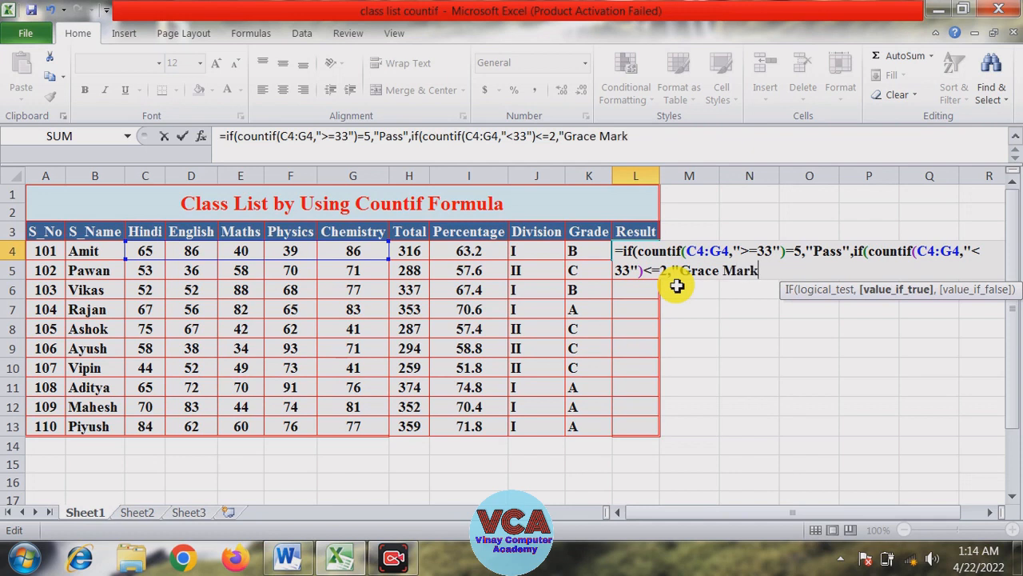
pyautogui.press('BackSpace')
pyautogui.press('BackSpace')
pyautogui.press('BackSpace')
pyautogui.press('BackSpace')
pyautogui.press('BackSpace')
pyautogui.press('BackSpace')
pyautogui.press('BackSpace')
pyautogui.press('BackSpace')
pyautogui.press('BackSpace')
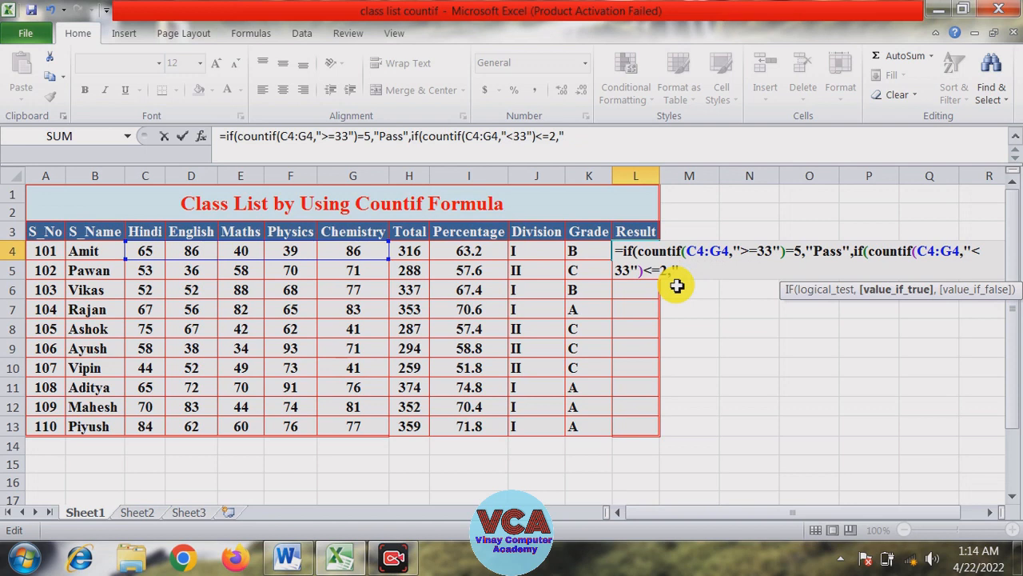
pyautogui.write('M",')
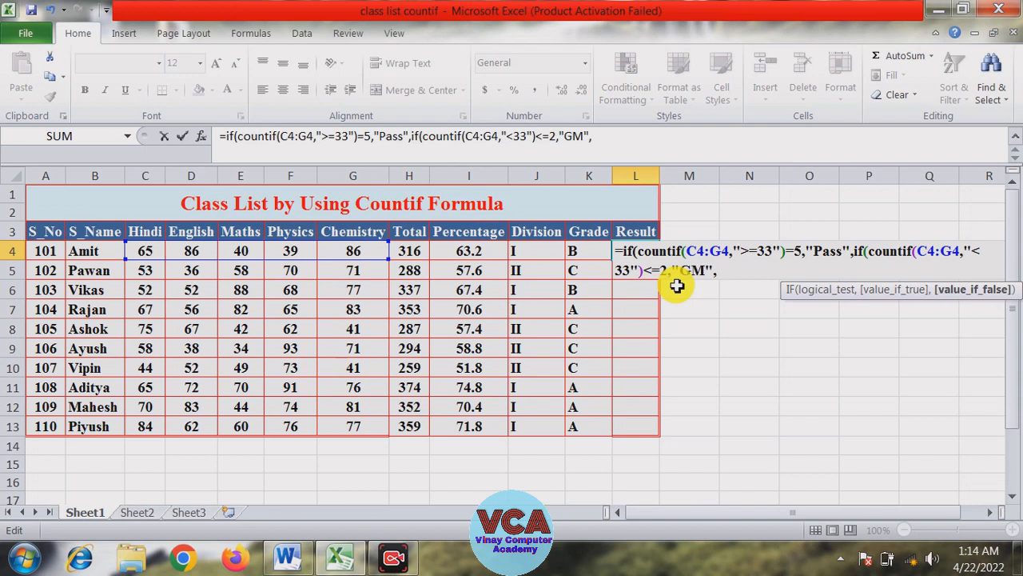
# Add "Fail" as the nested IF's false value, then close and enter the L4 Result formula
pyautogui.write('"F')
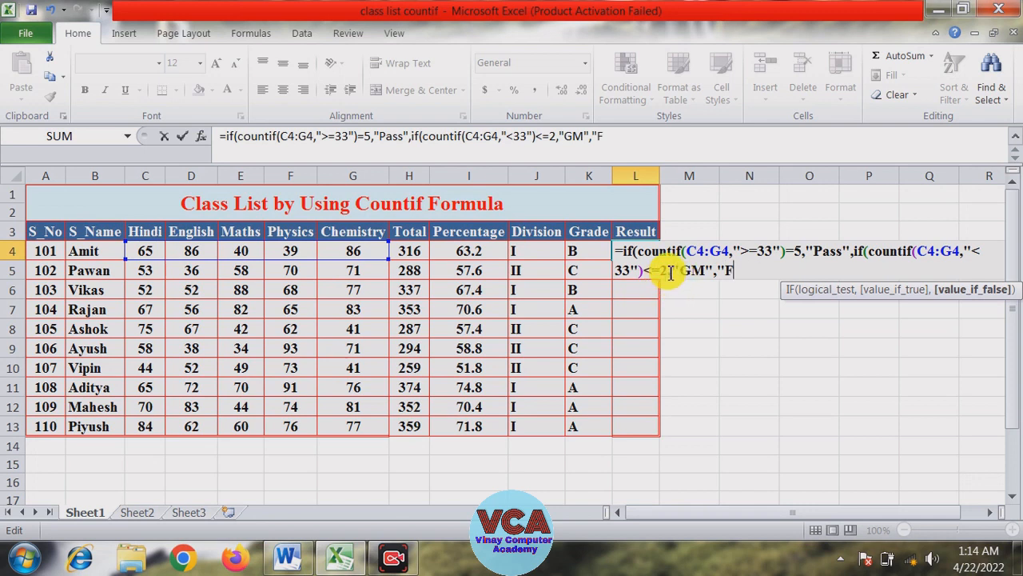
pyautogui.moveTo(667, 271); pyautogui.dragTo(655, 272)
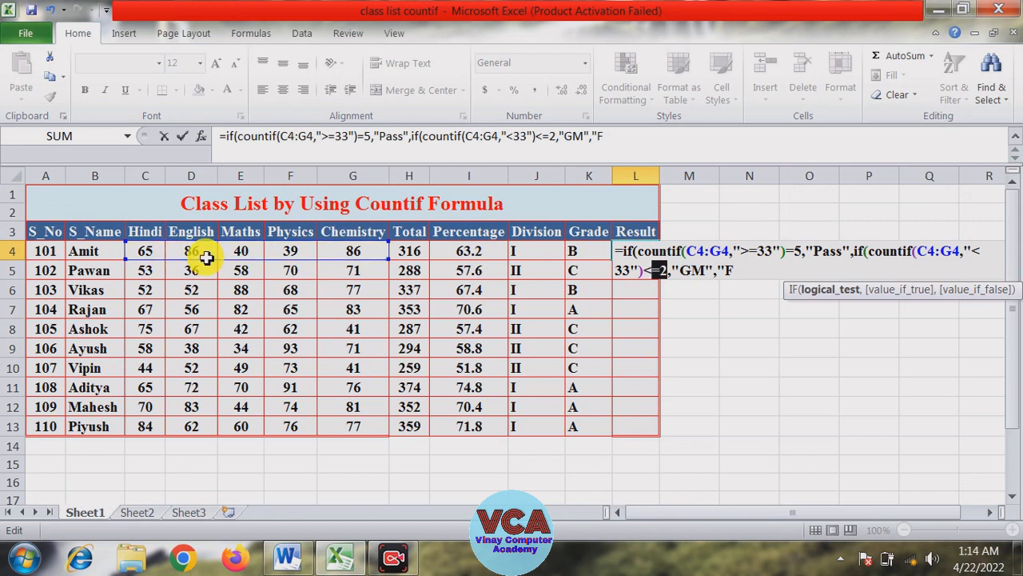
pyautogui.click(741, 273)
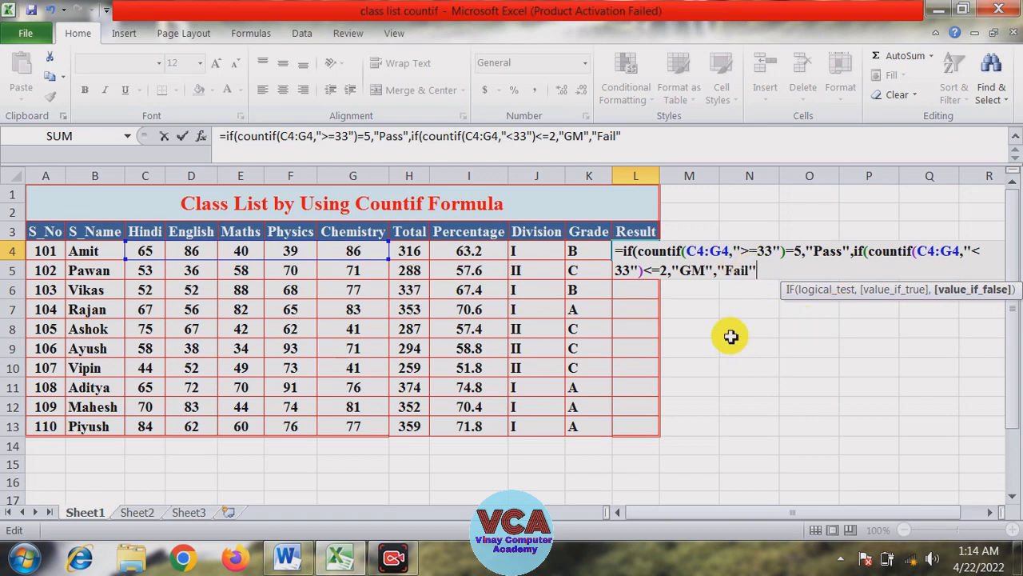
pyautogui.write(')))')
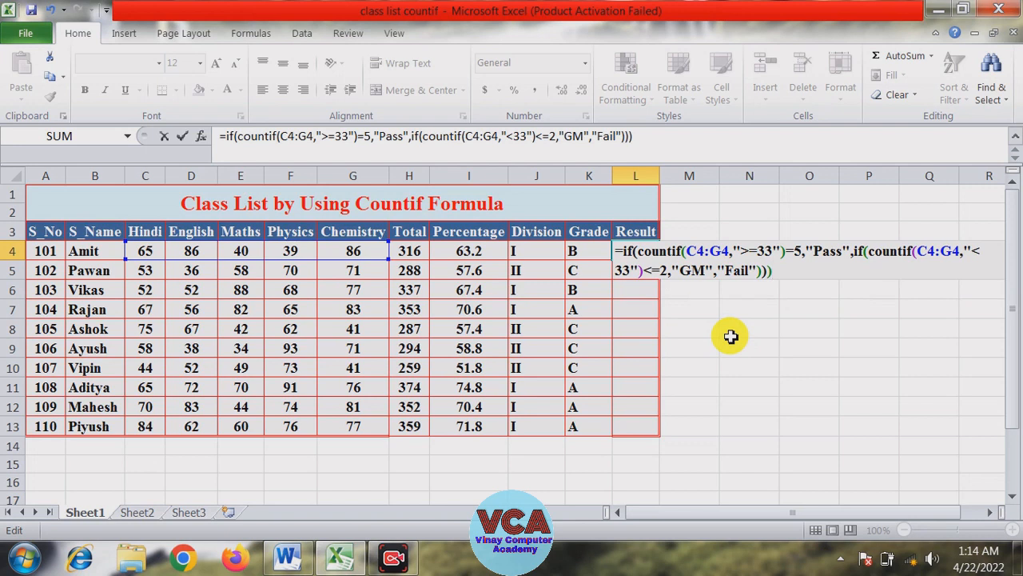
pyautogui.press('Return')
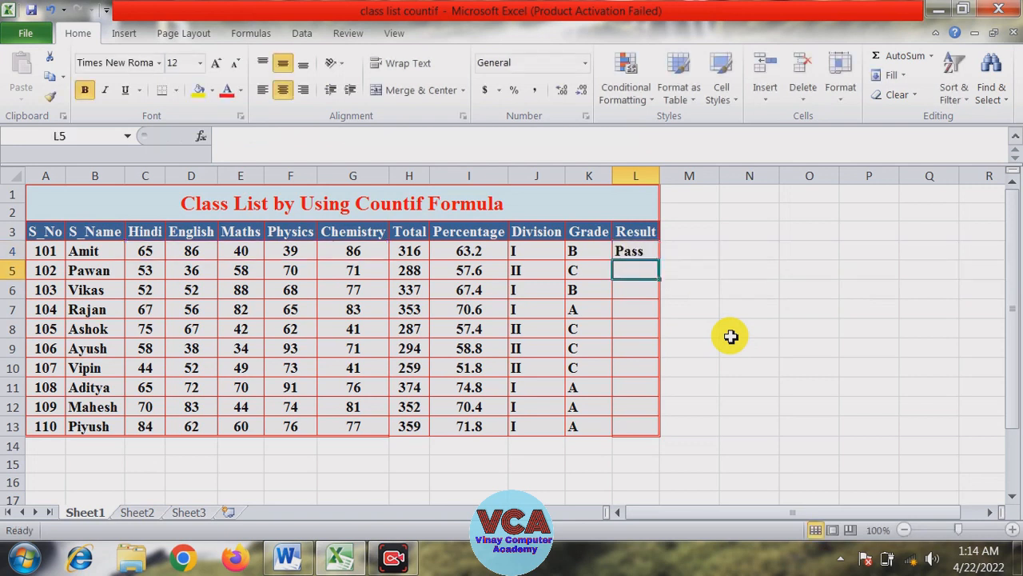
# Fill the L4 Result formula down the column to L13
pyautogui.click(645, 251)
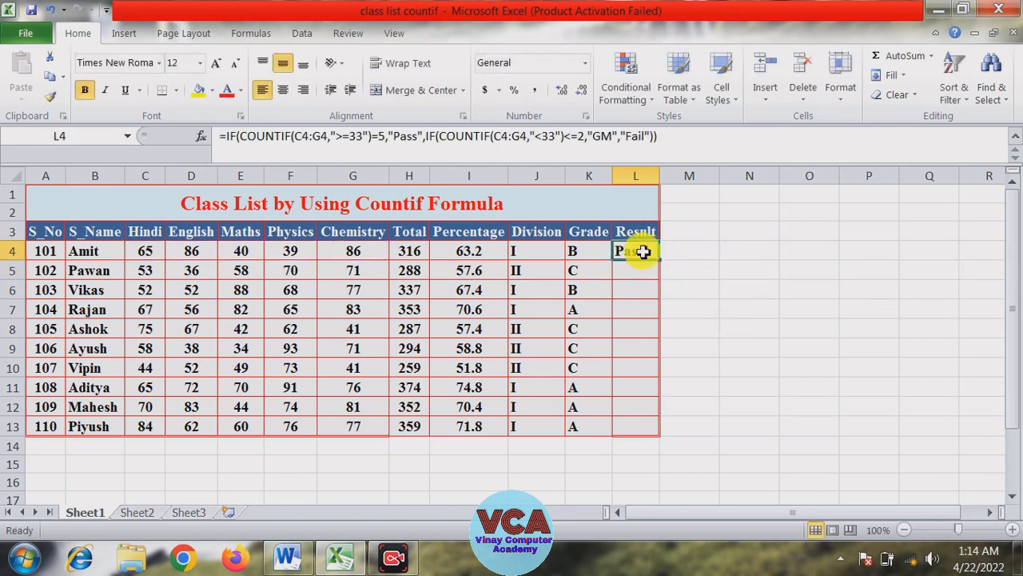
pyautogui.moveTo(659, 260); pyautogui.dragTo(658, 433)
pyautogui.click(352, 312)
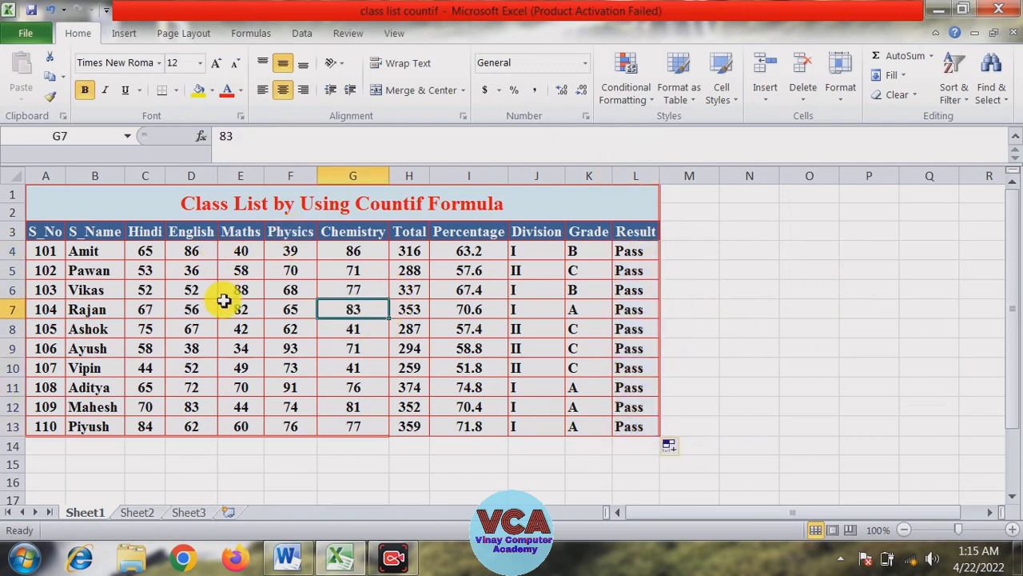
# Set the first student's Physics mark in F4 to 32 to test the Result formula
pyautogui.click(243, 251)
pyautogui.click(192, 251)
pyautogui.click(242, 251)
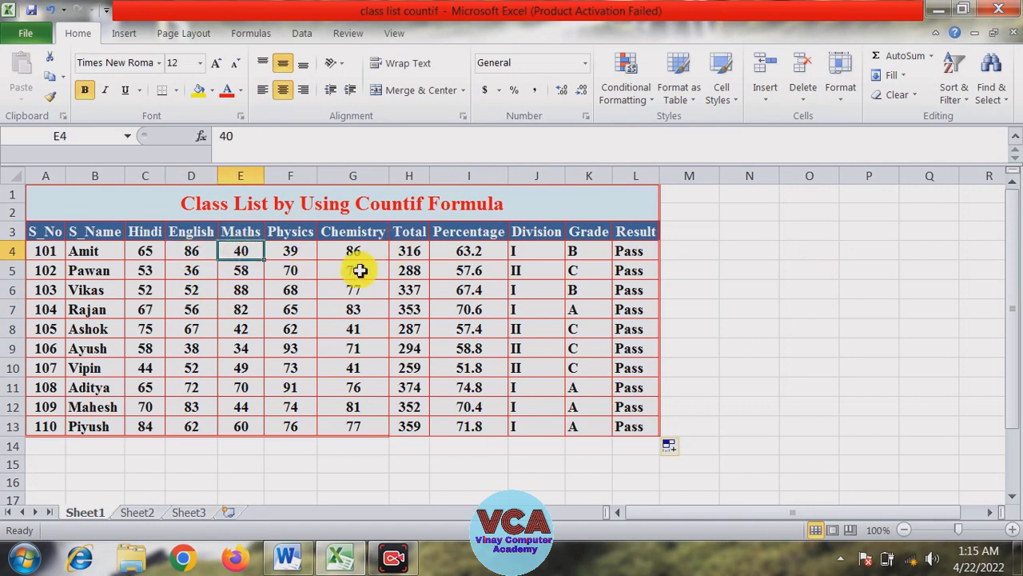
pyautogui.click(302, 251)
pyautogui.write('3')
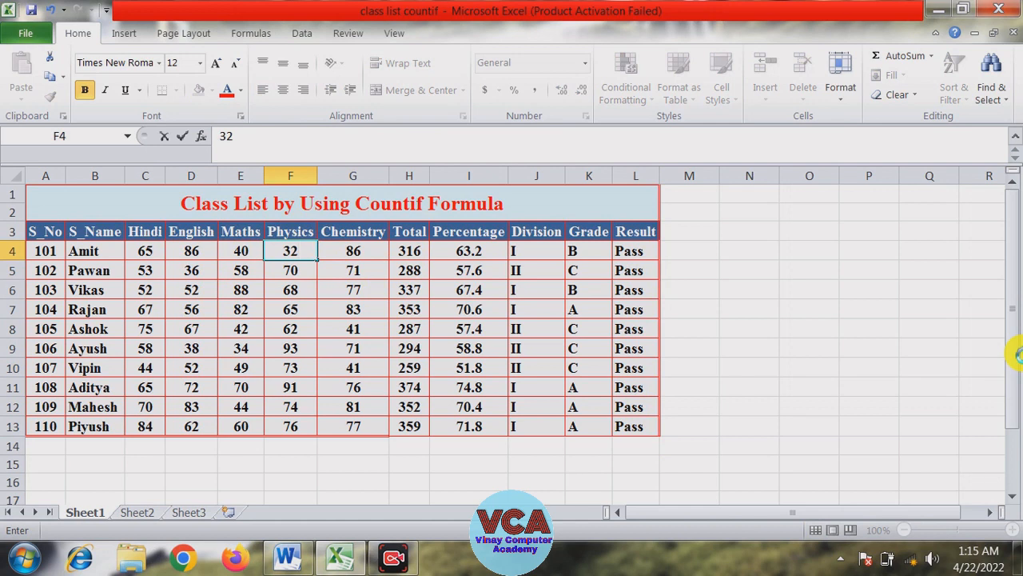
pyautogui.write('2')
pyautogui.press('Return')
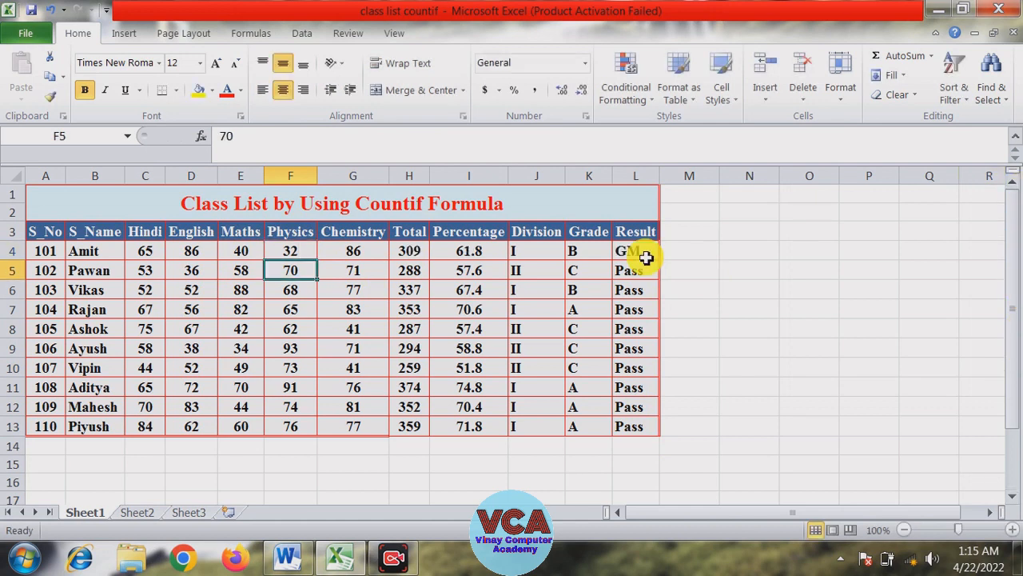
# Set the first student's Chemistry mark in G4 to 30 as a second mark below 33
pyautogui.click(351, 252)
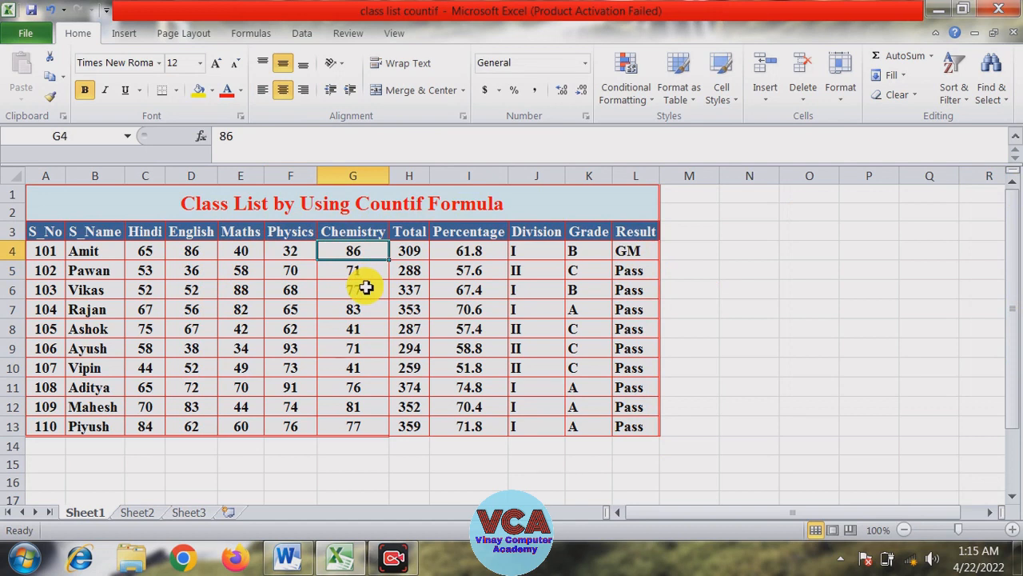
pyautogui.write('30')
pyautogui.press('Return')
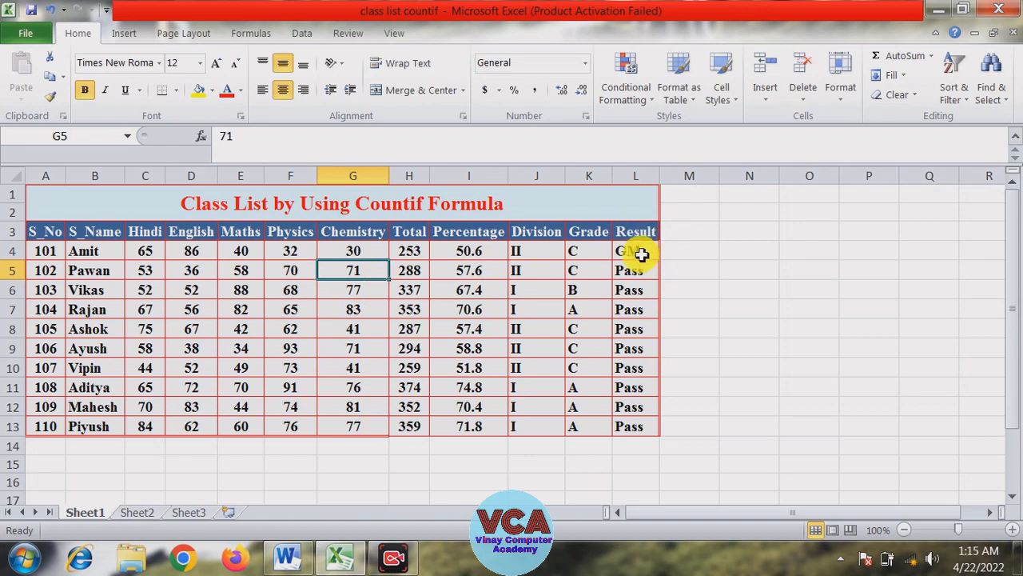
# Set the first student's Maths mark in E4 to 31 as a third mark below 33
pyautogui.click(206, 253)
pyautogui.click(239, 250)
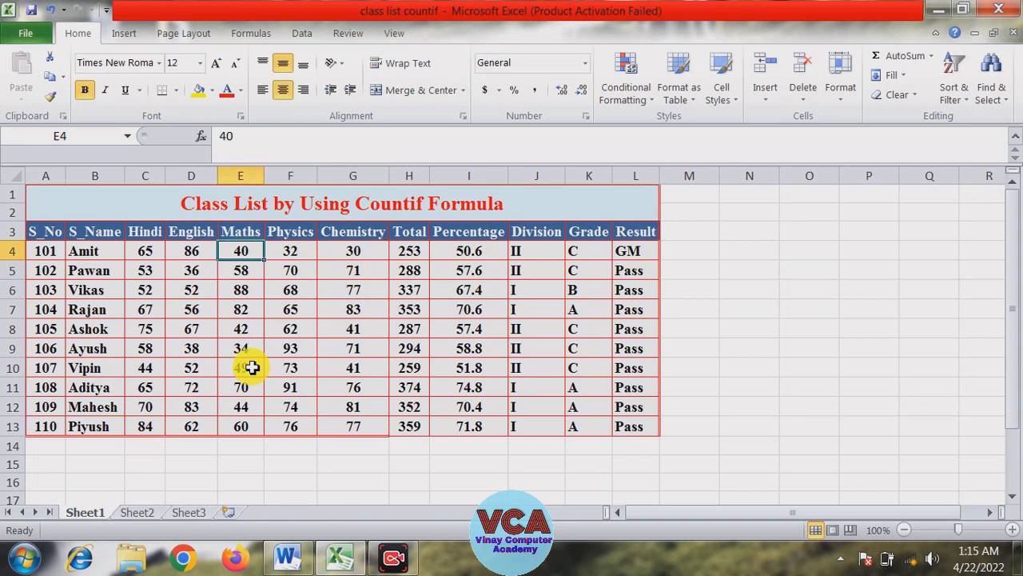
pyautogui.write('31')
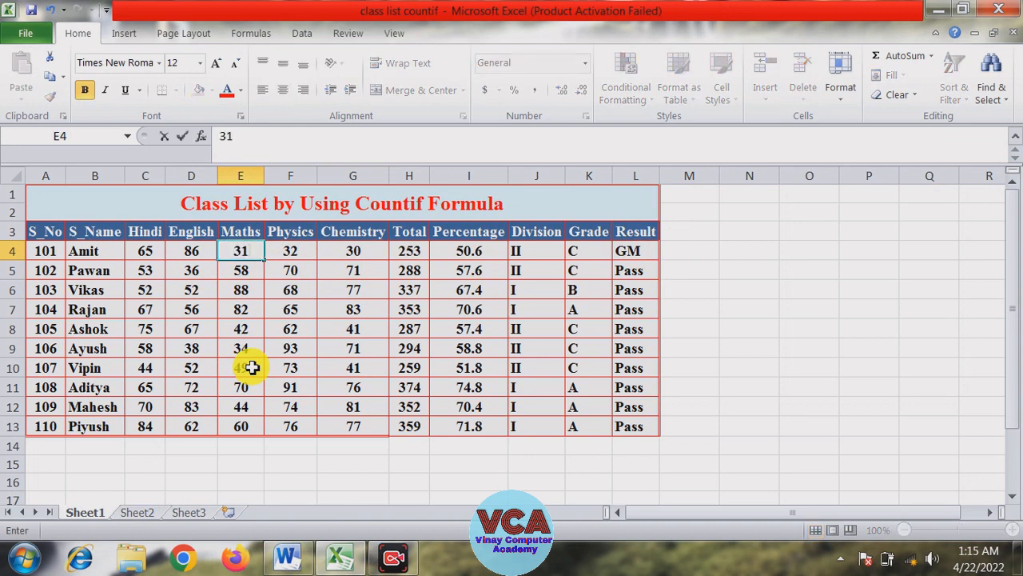
pyautogui.press('Return')
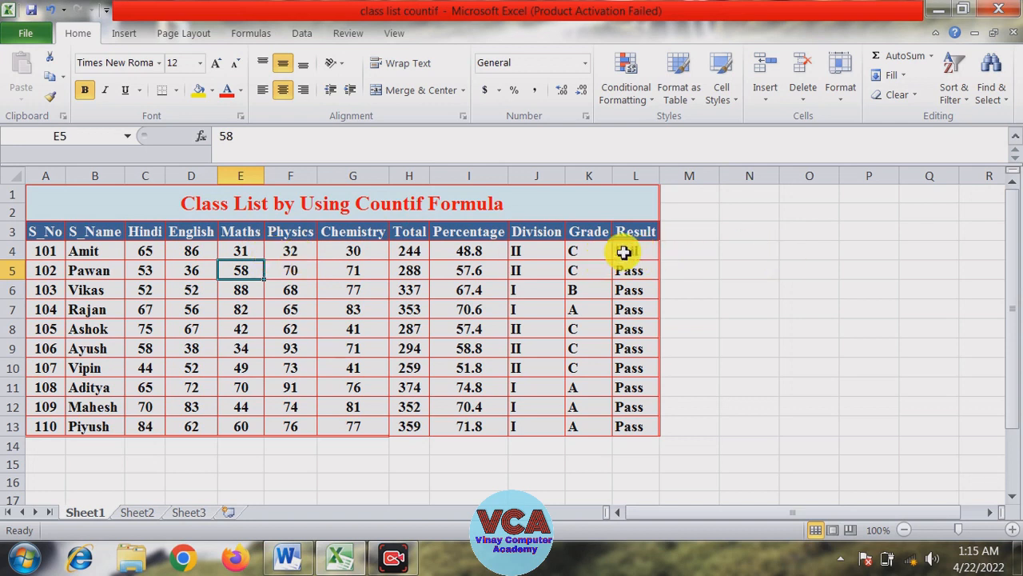
# Set the first student's Maths mark in E4 to 50 and check the Result formula in L4
pyautogui.click(256, 252)
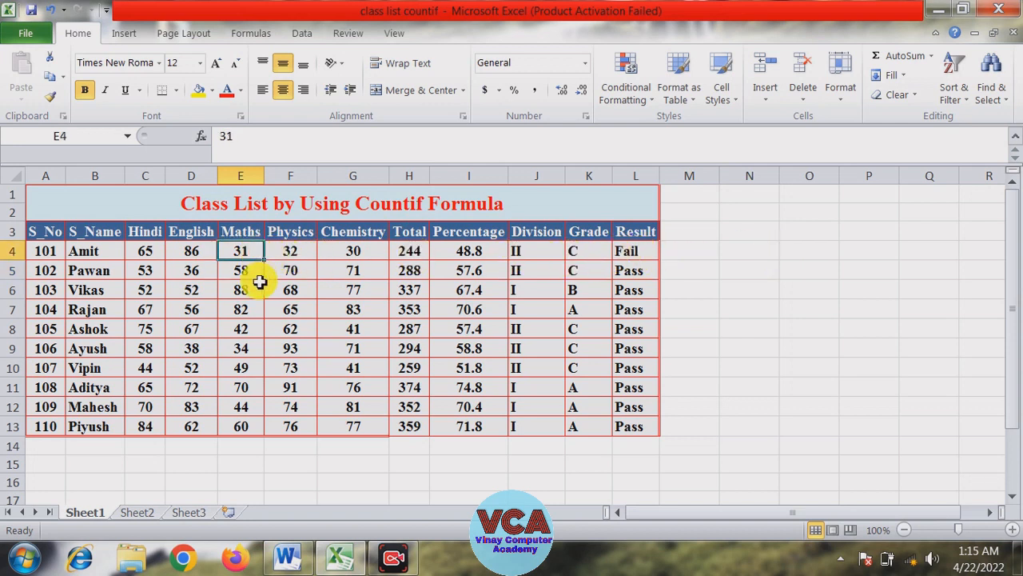
pyautogui.write('50')
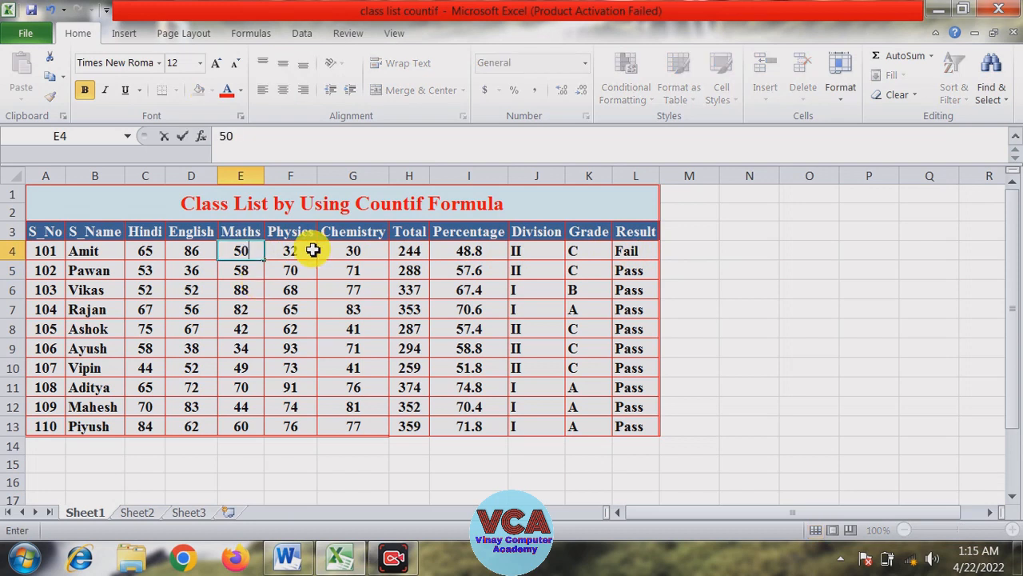
pyautogui.click(280, 252)
pyautogui.click(336, 254)
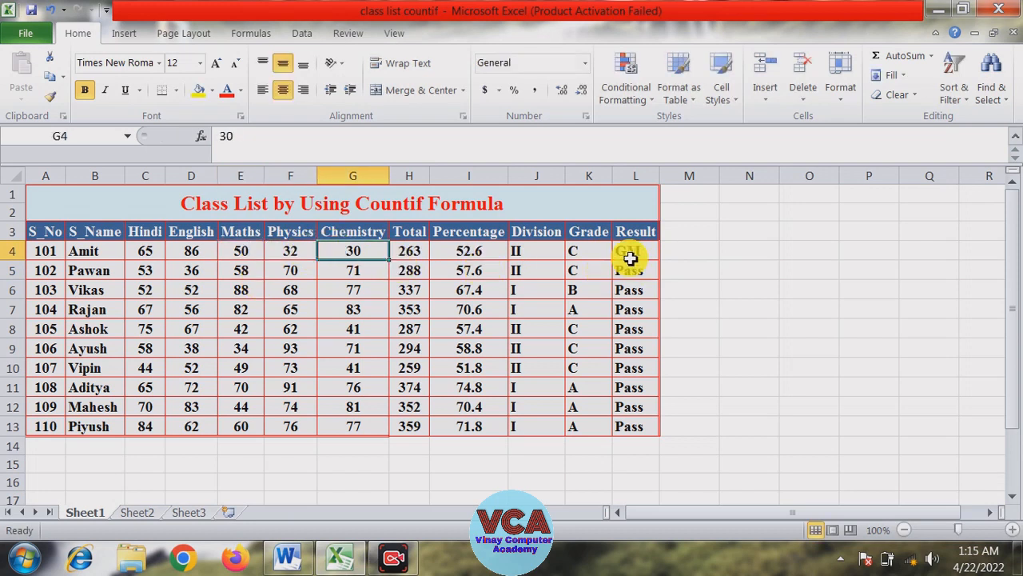
pyautogui.click(630, 258)
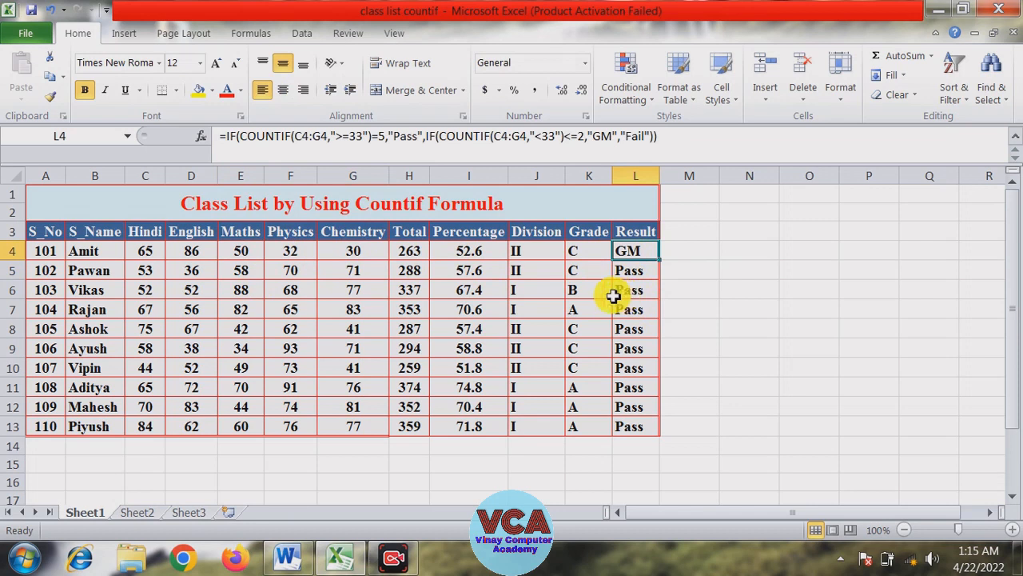